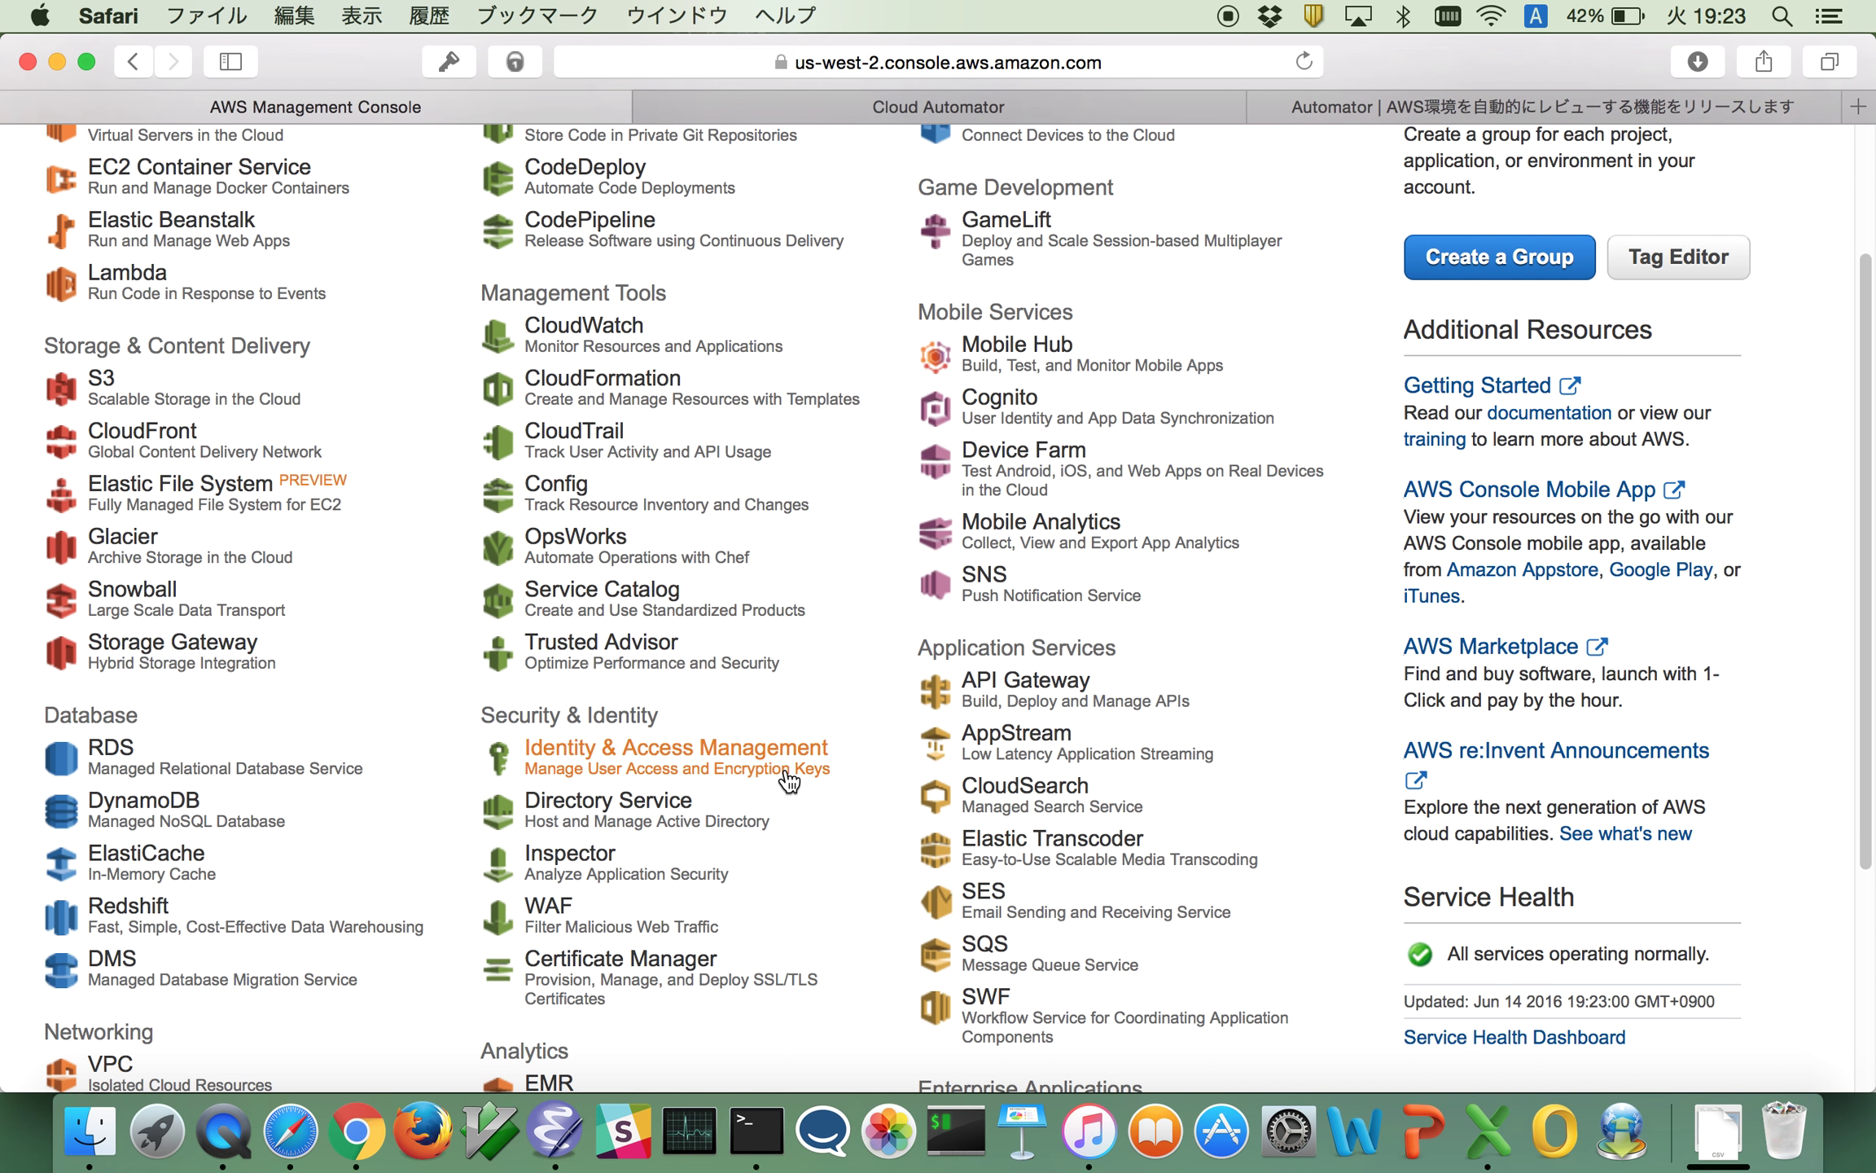
Create an IAM user named CloudAutomator with a generated access key and download its credentials
left_click(785, 770)
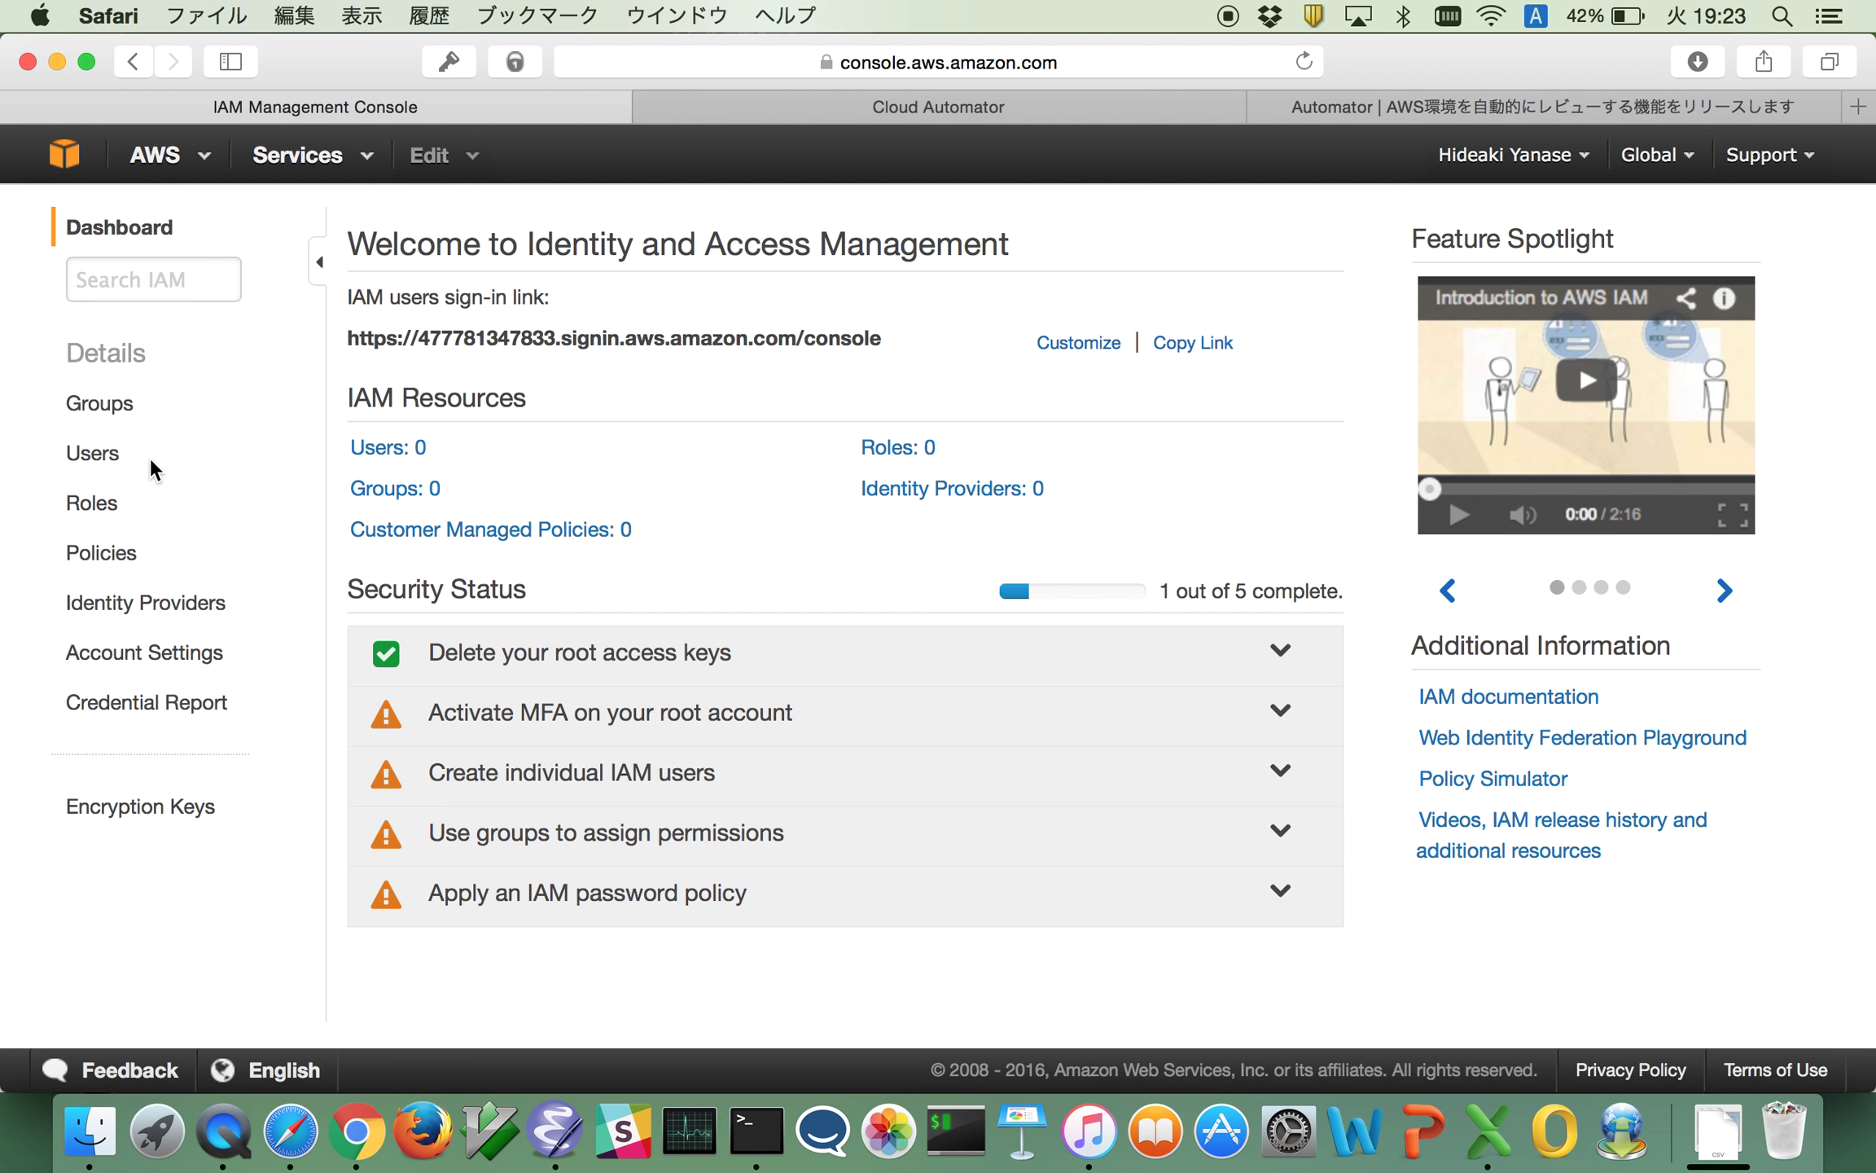
left_click(104, 468)
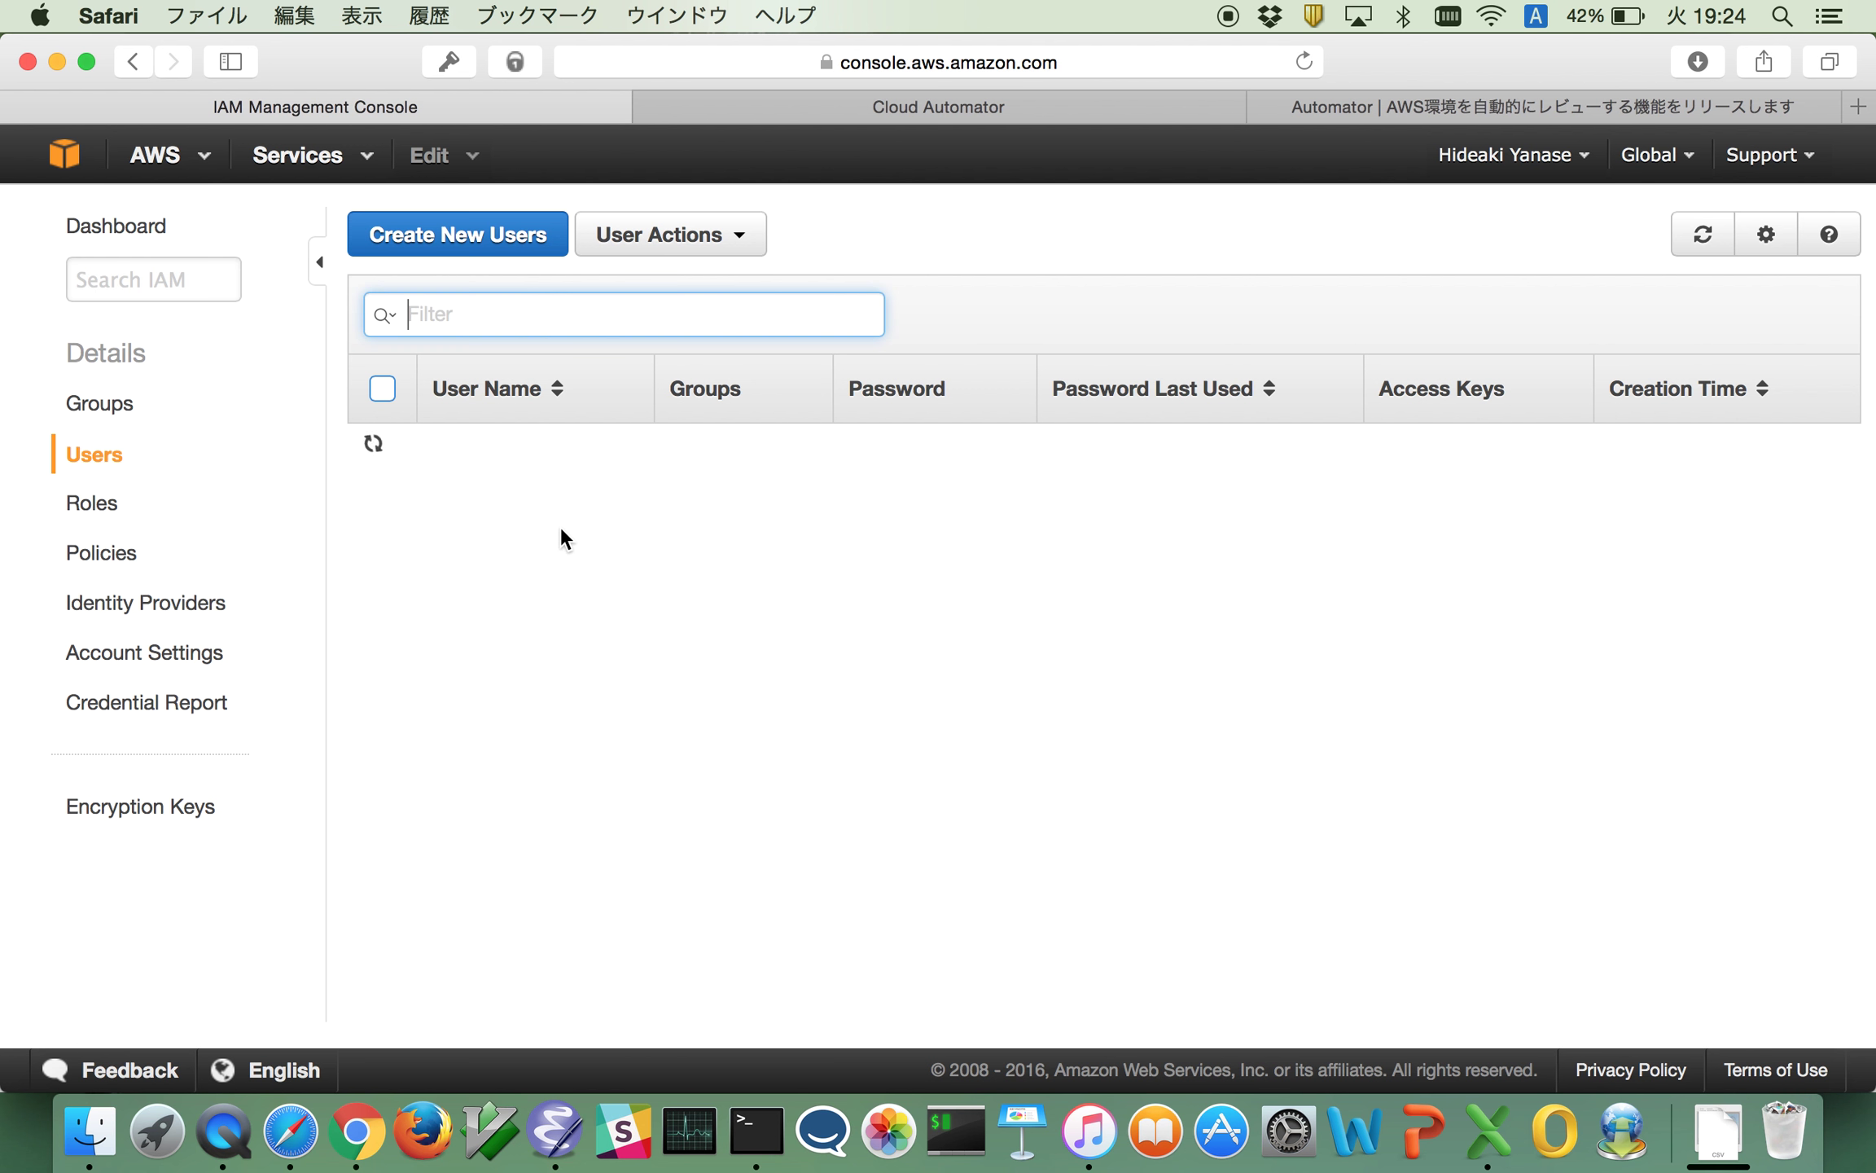
left_click(419, 239)
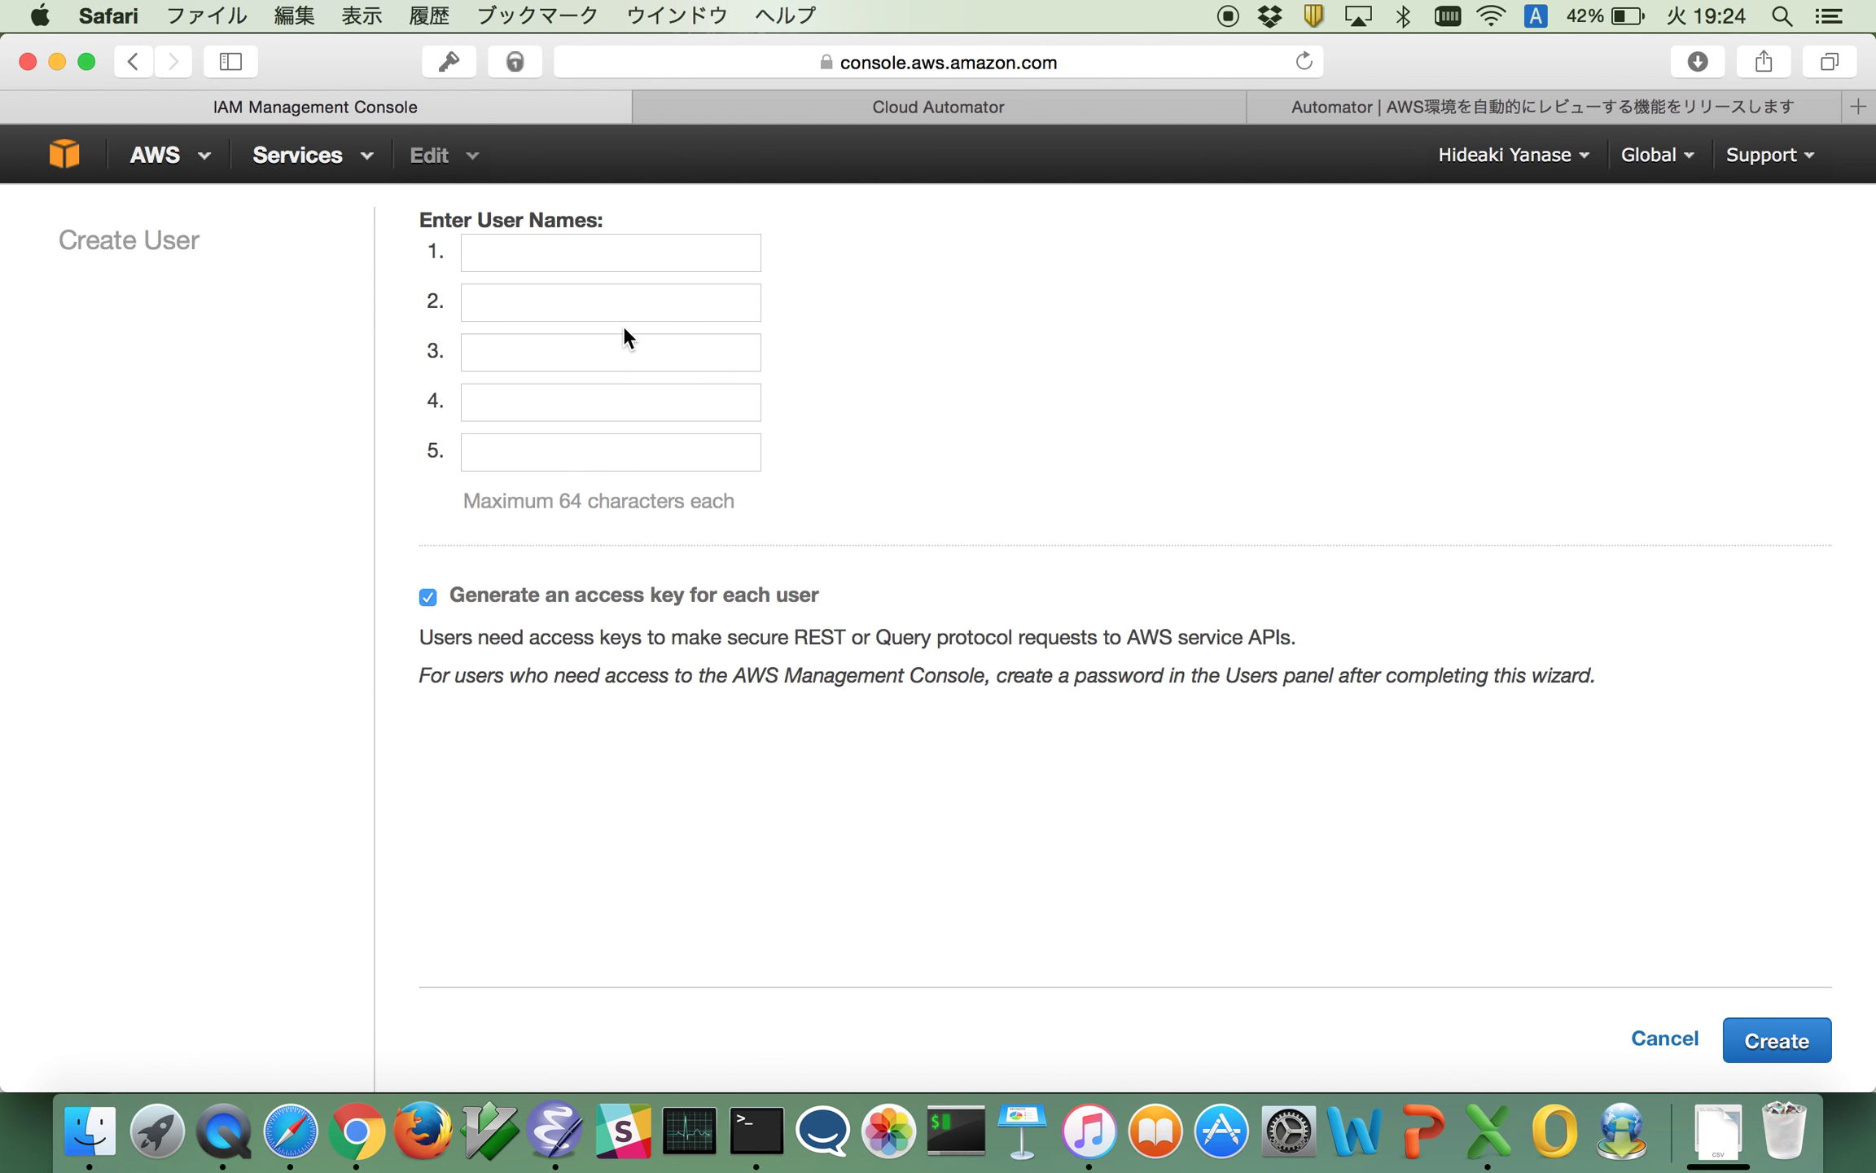
left_click(604, 265)
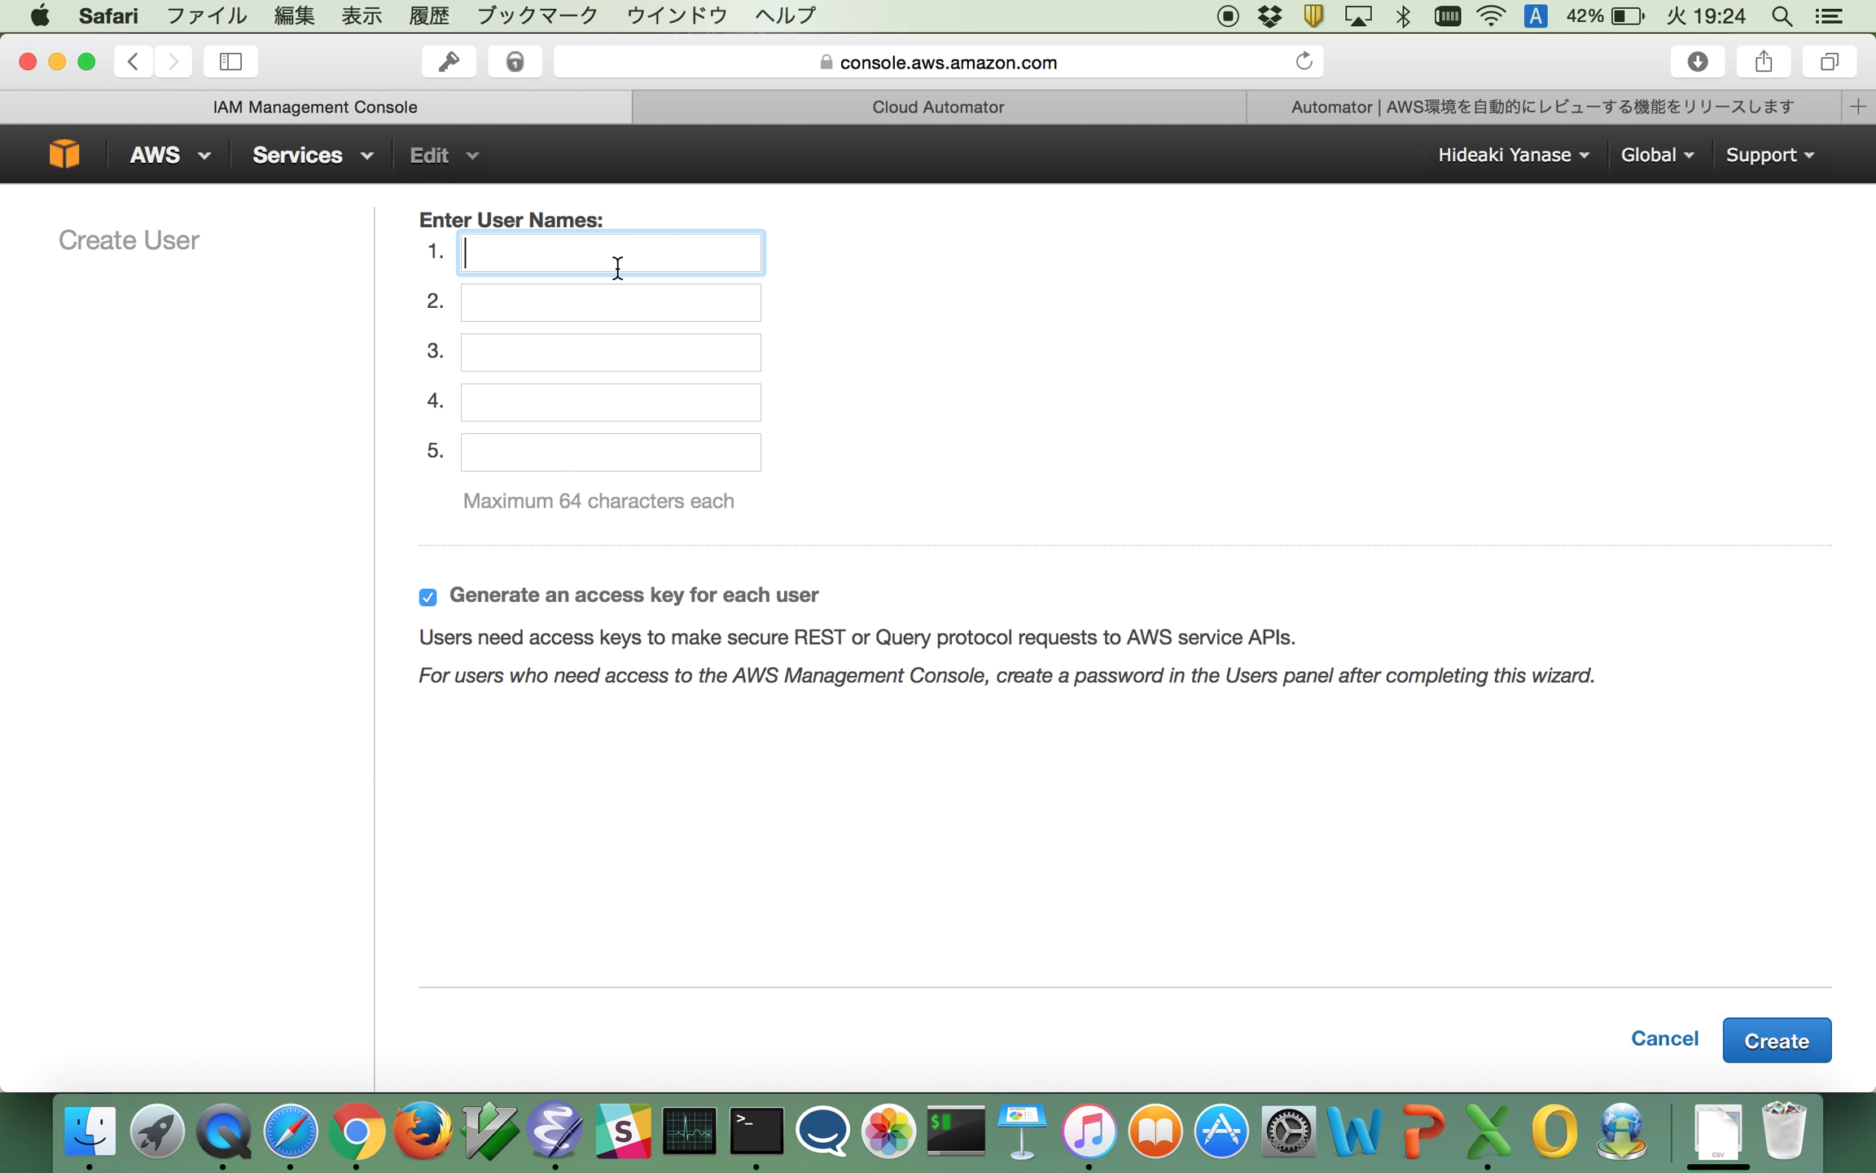
type("CloudAutomator")
left_click(1773, 1039)
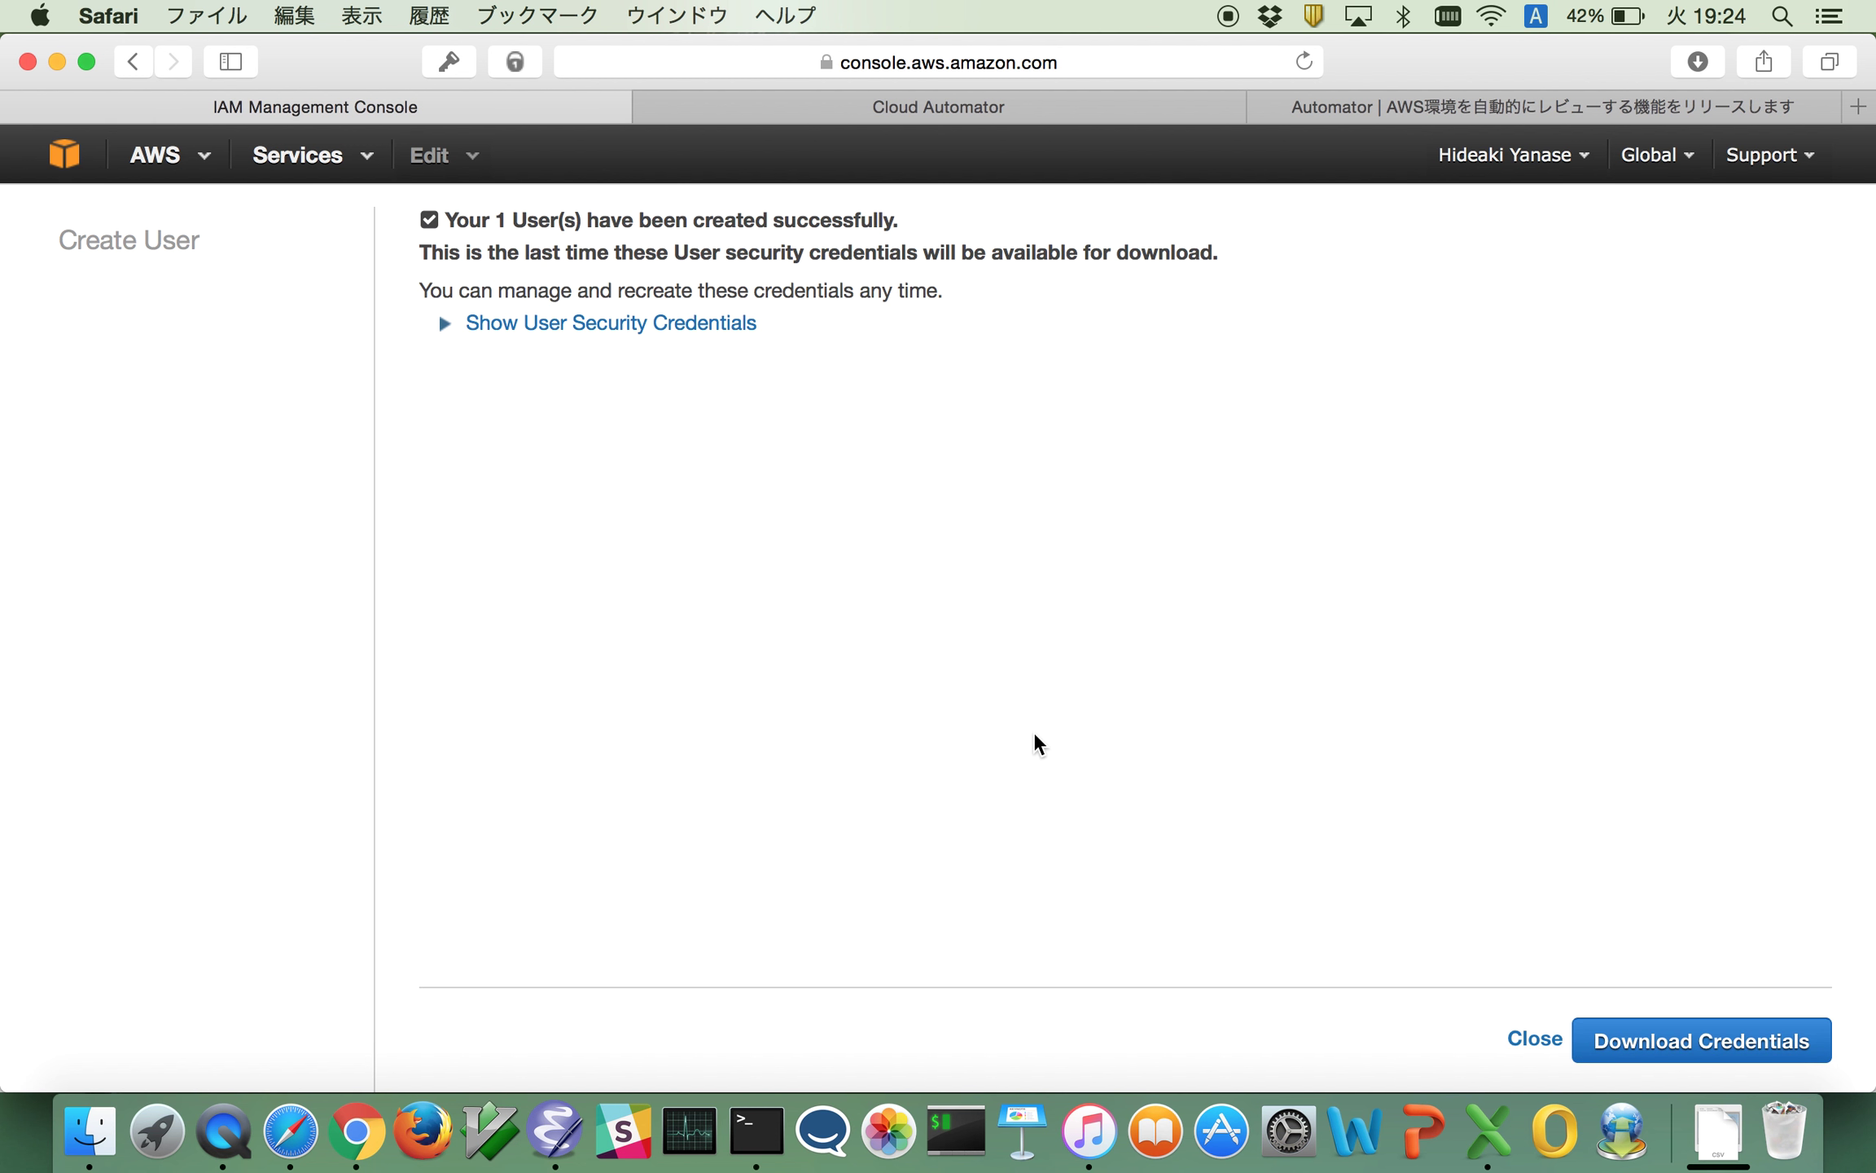
left_click(1625, 1046)
left_click(1532, 1039)
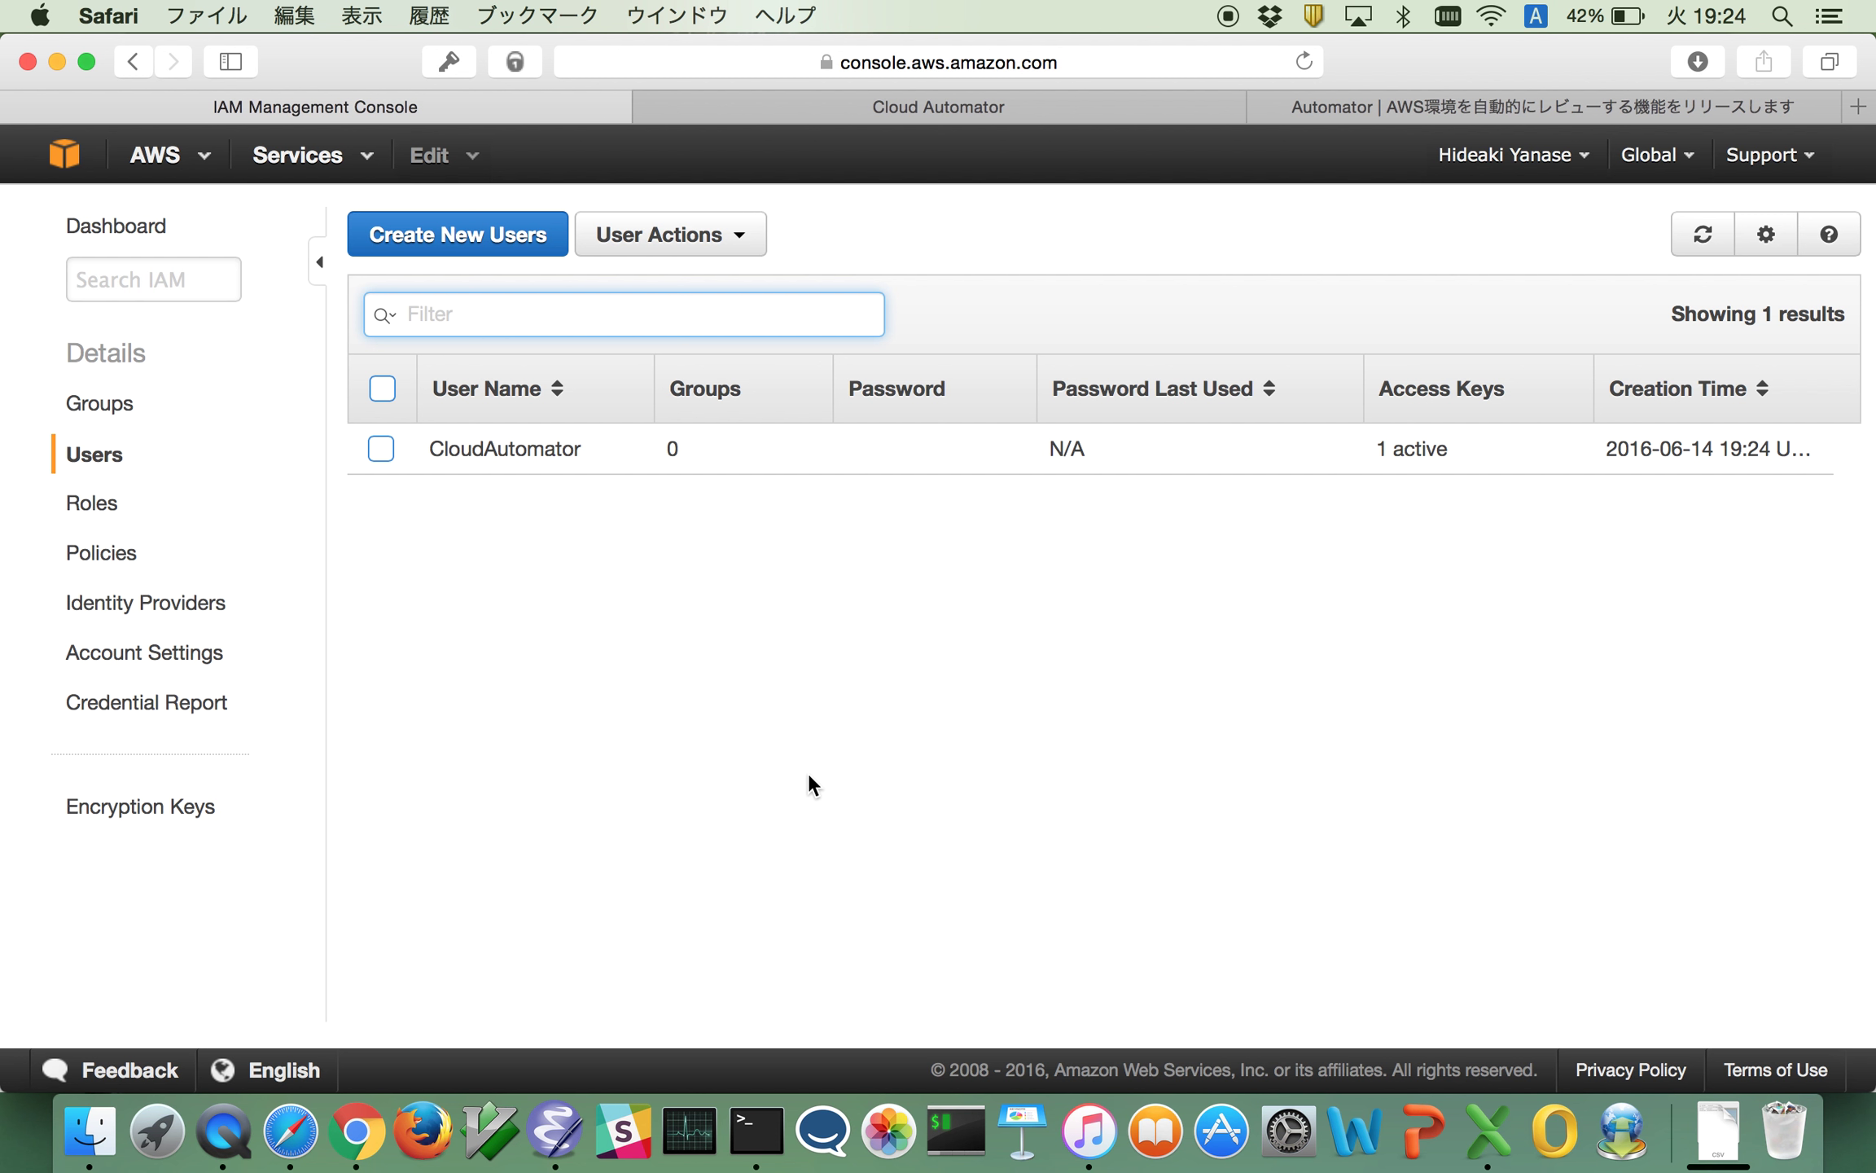
Create an IAM group named CloudAutomator without attaching any policy
left_click(130, 427)
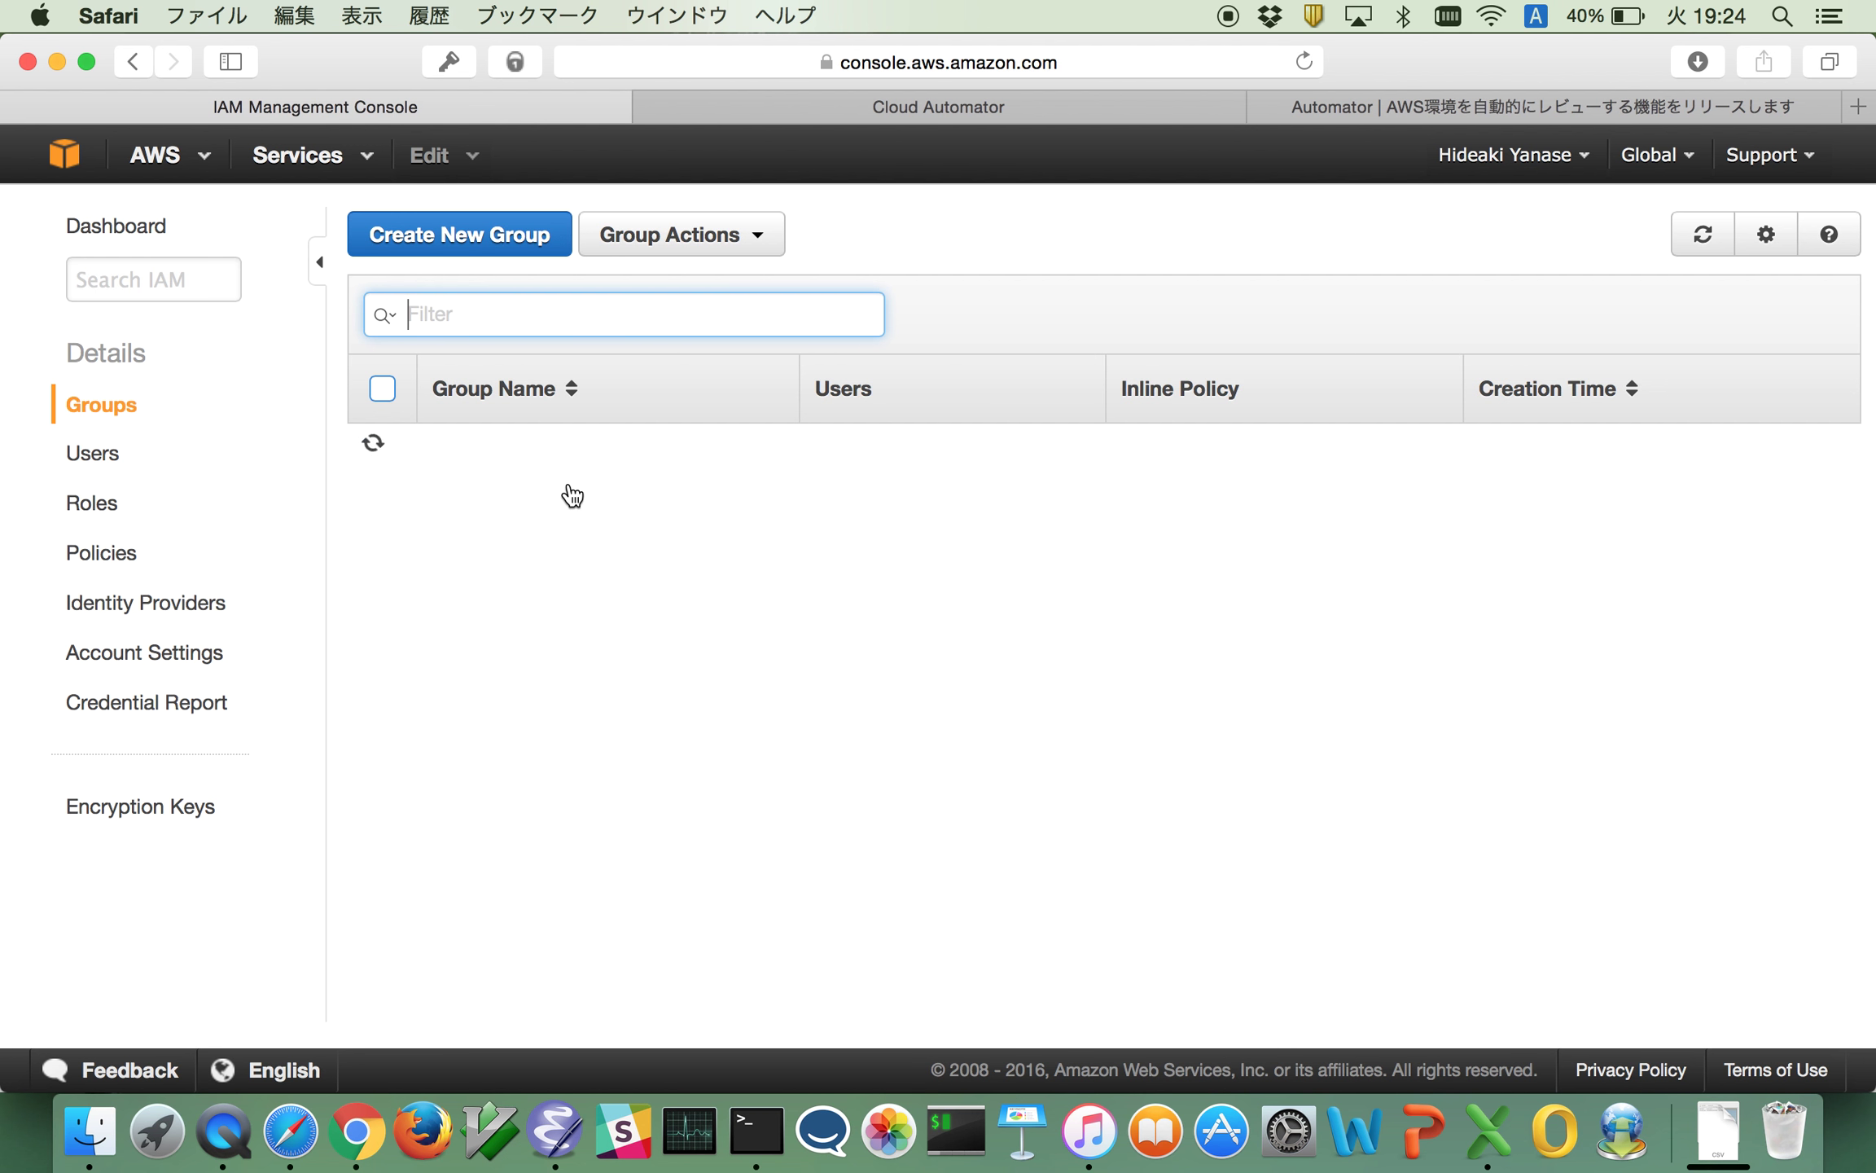
left_click(460, 236)
left_click(760, 357)
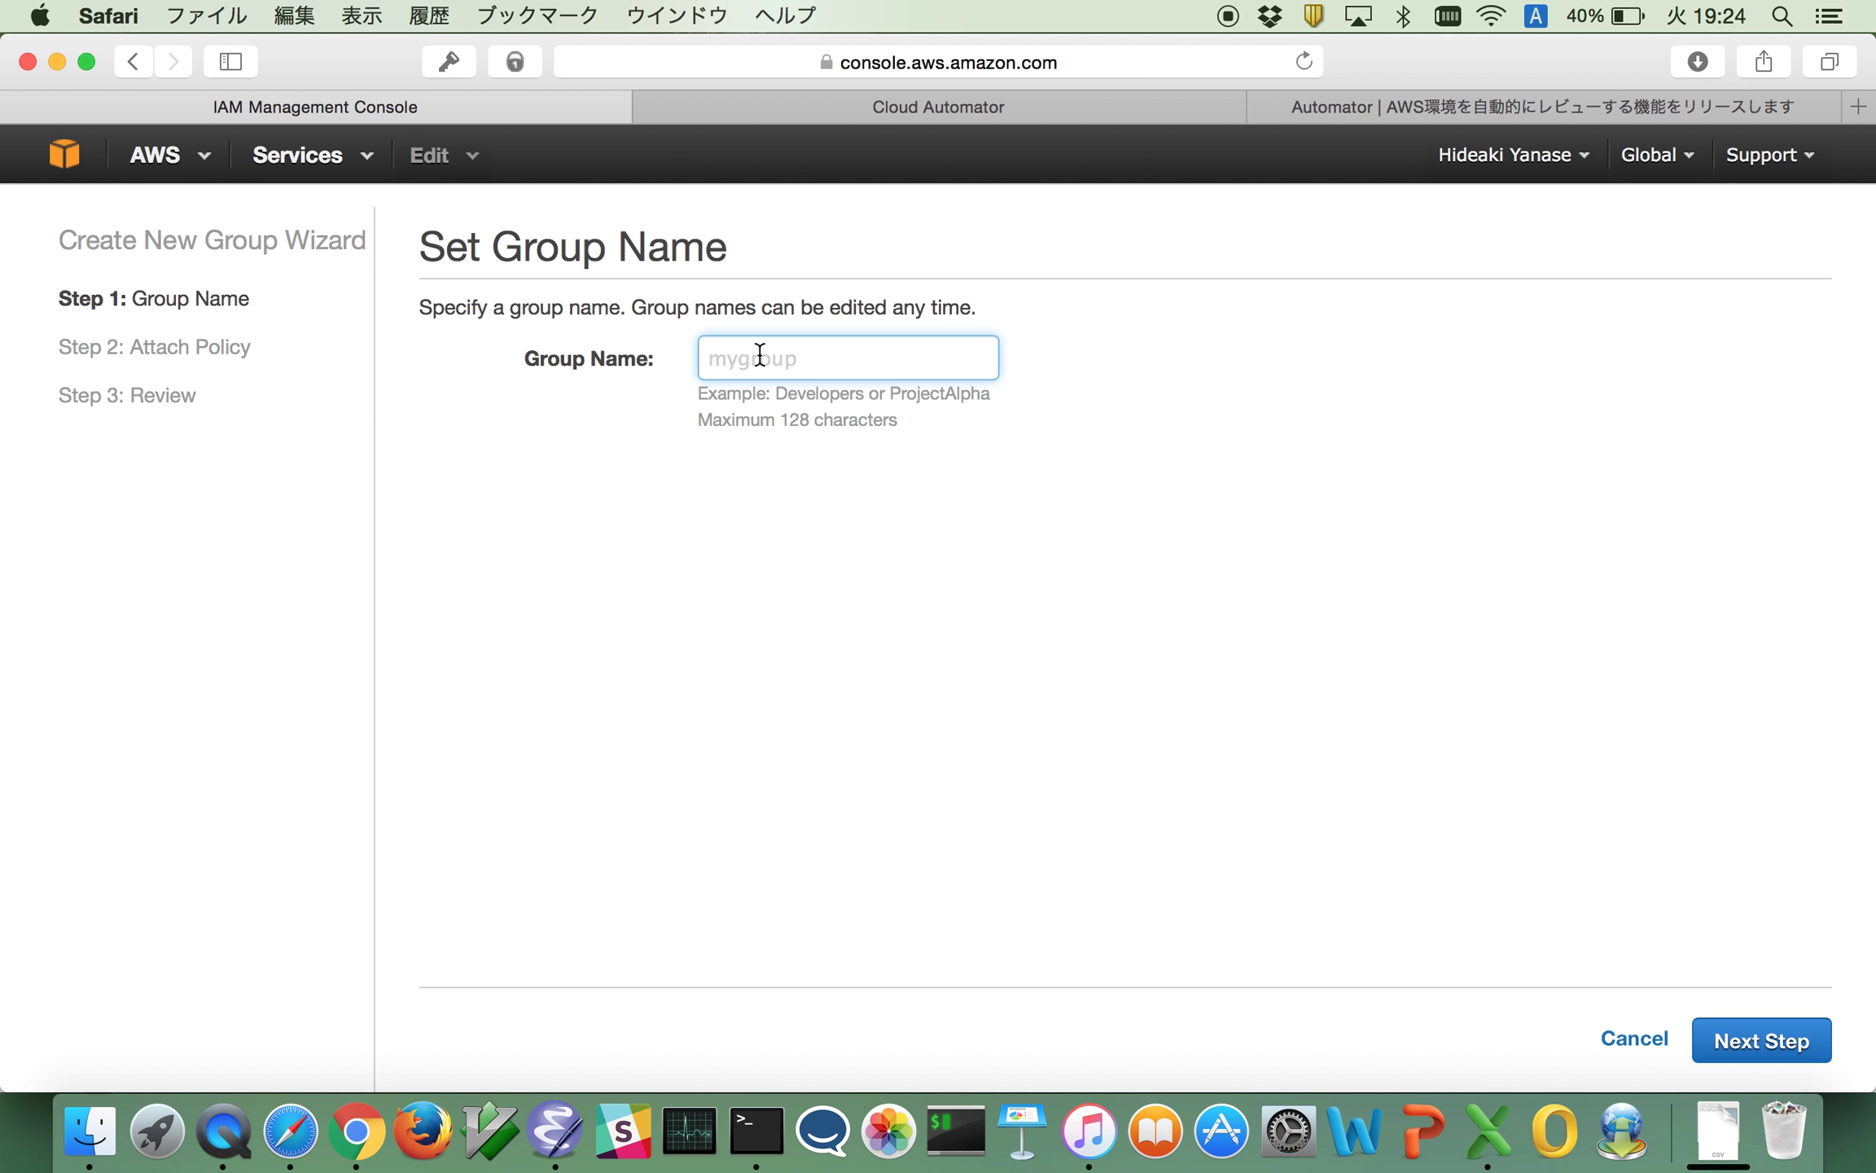
type("CloudAutomator")
left_click(1771, 1019)
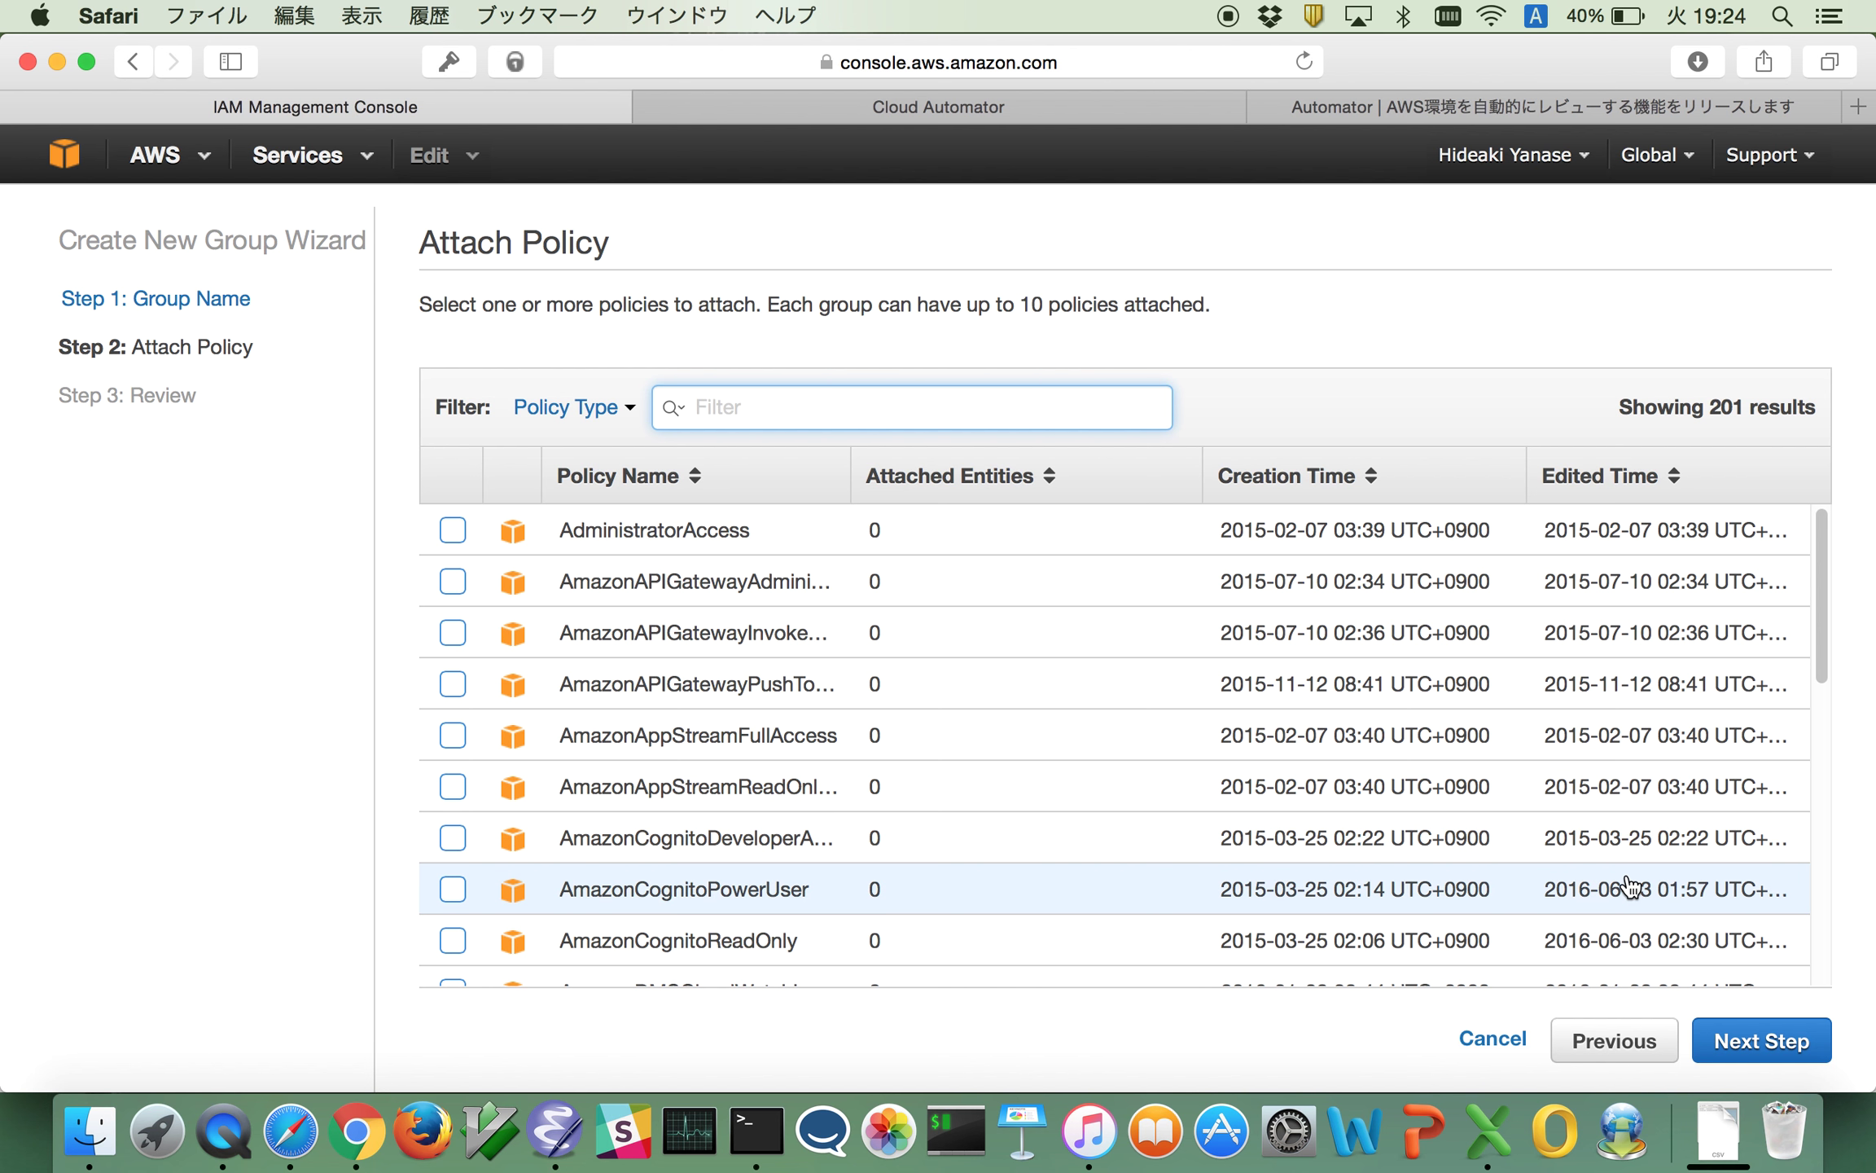
left_click(1731, 1040)
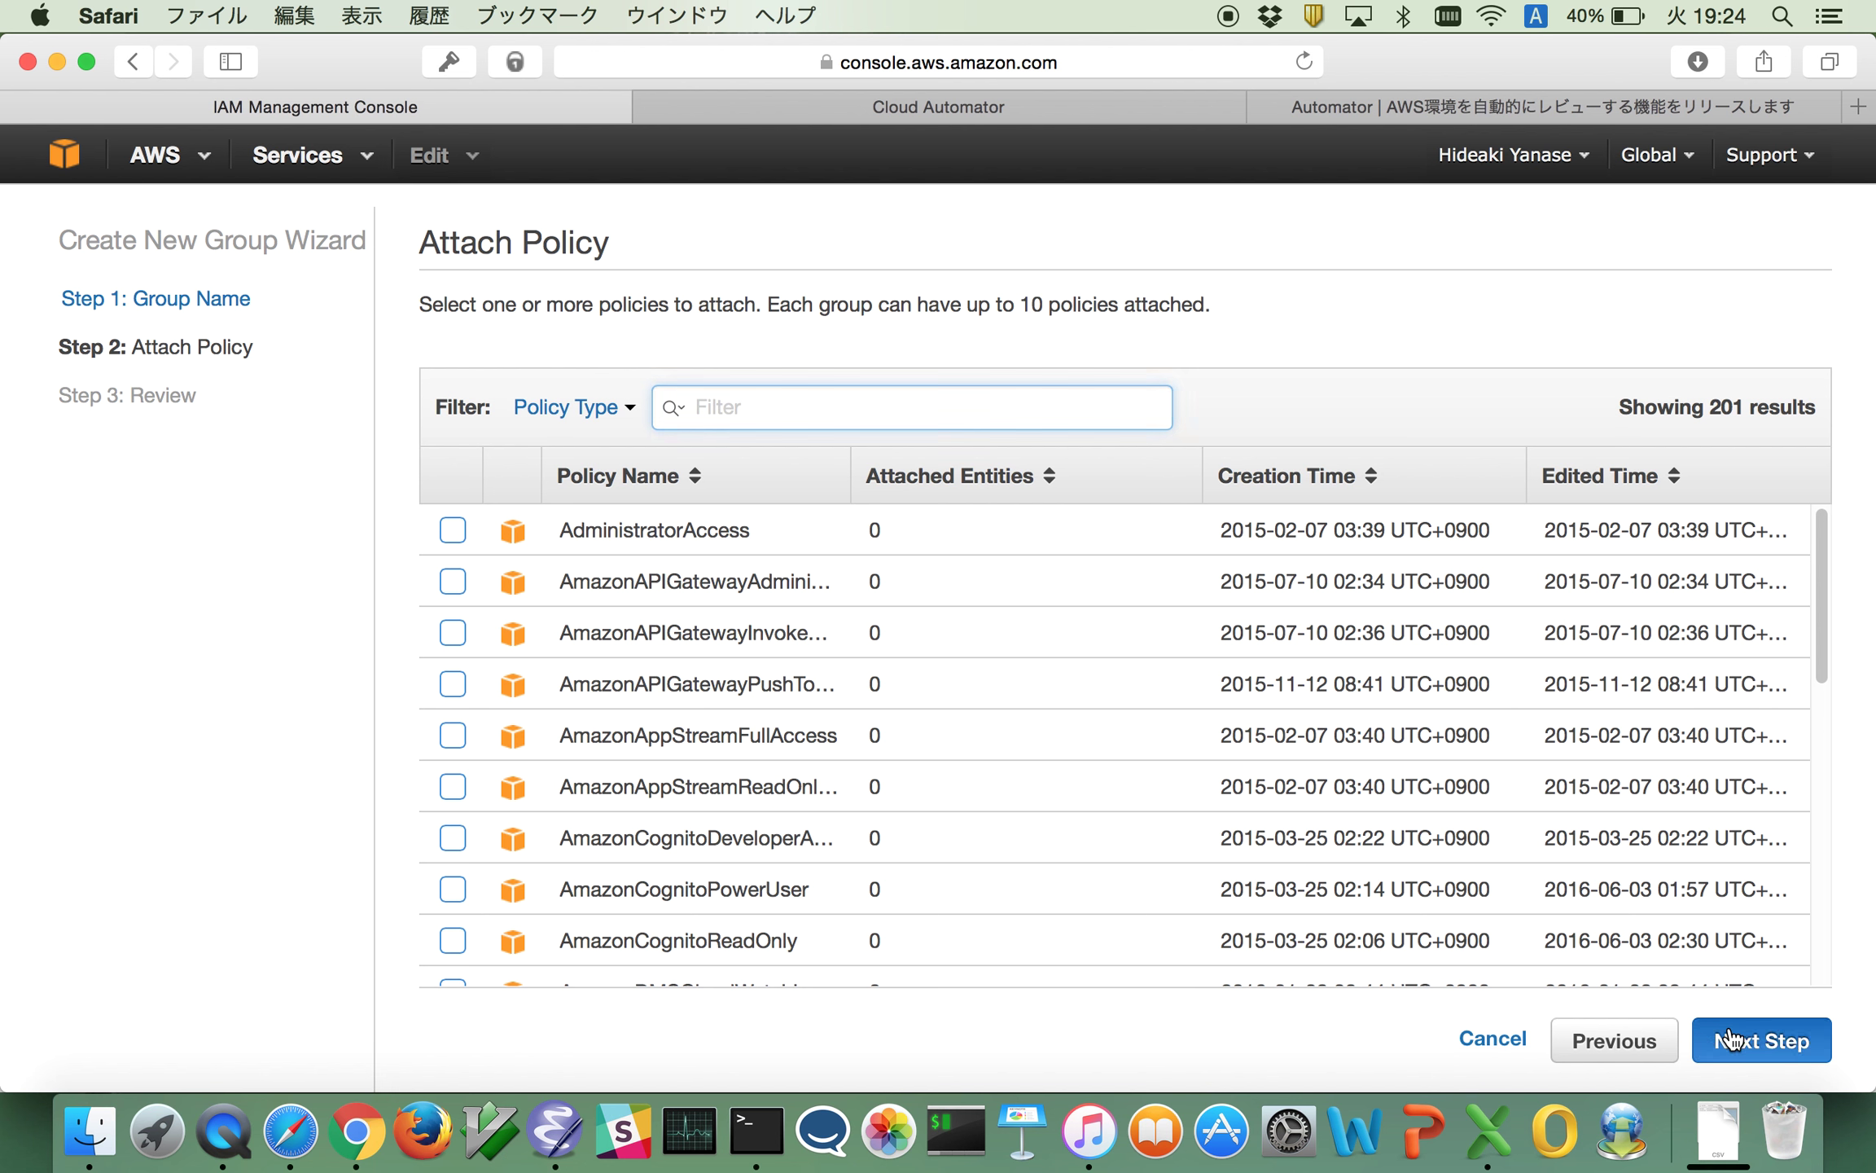
left_click(1704, 1039)
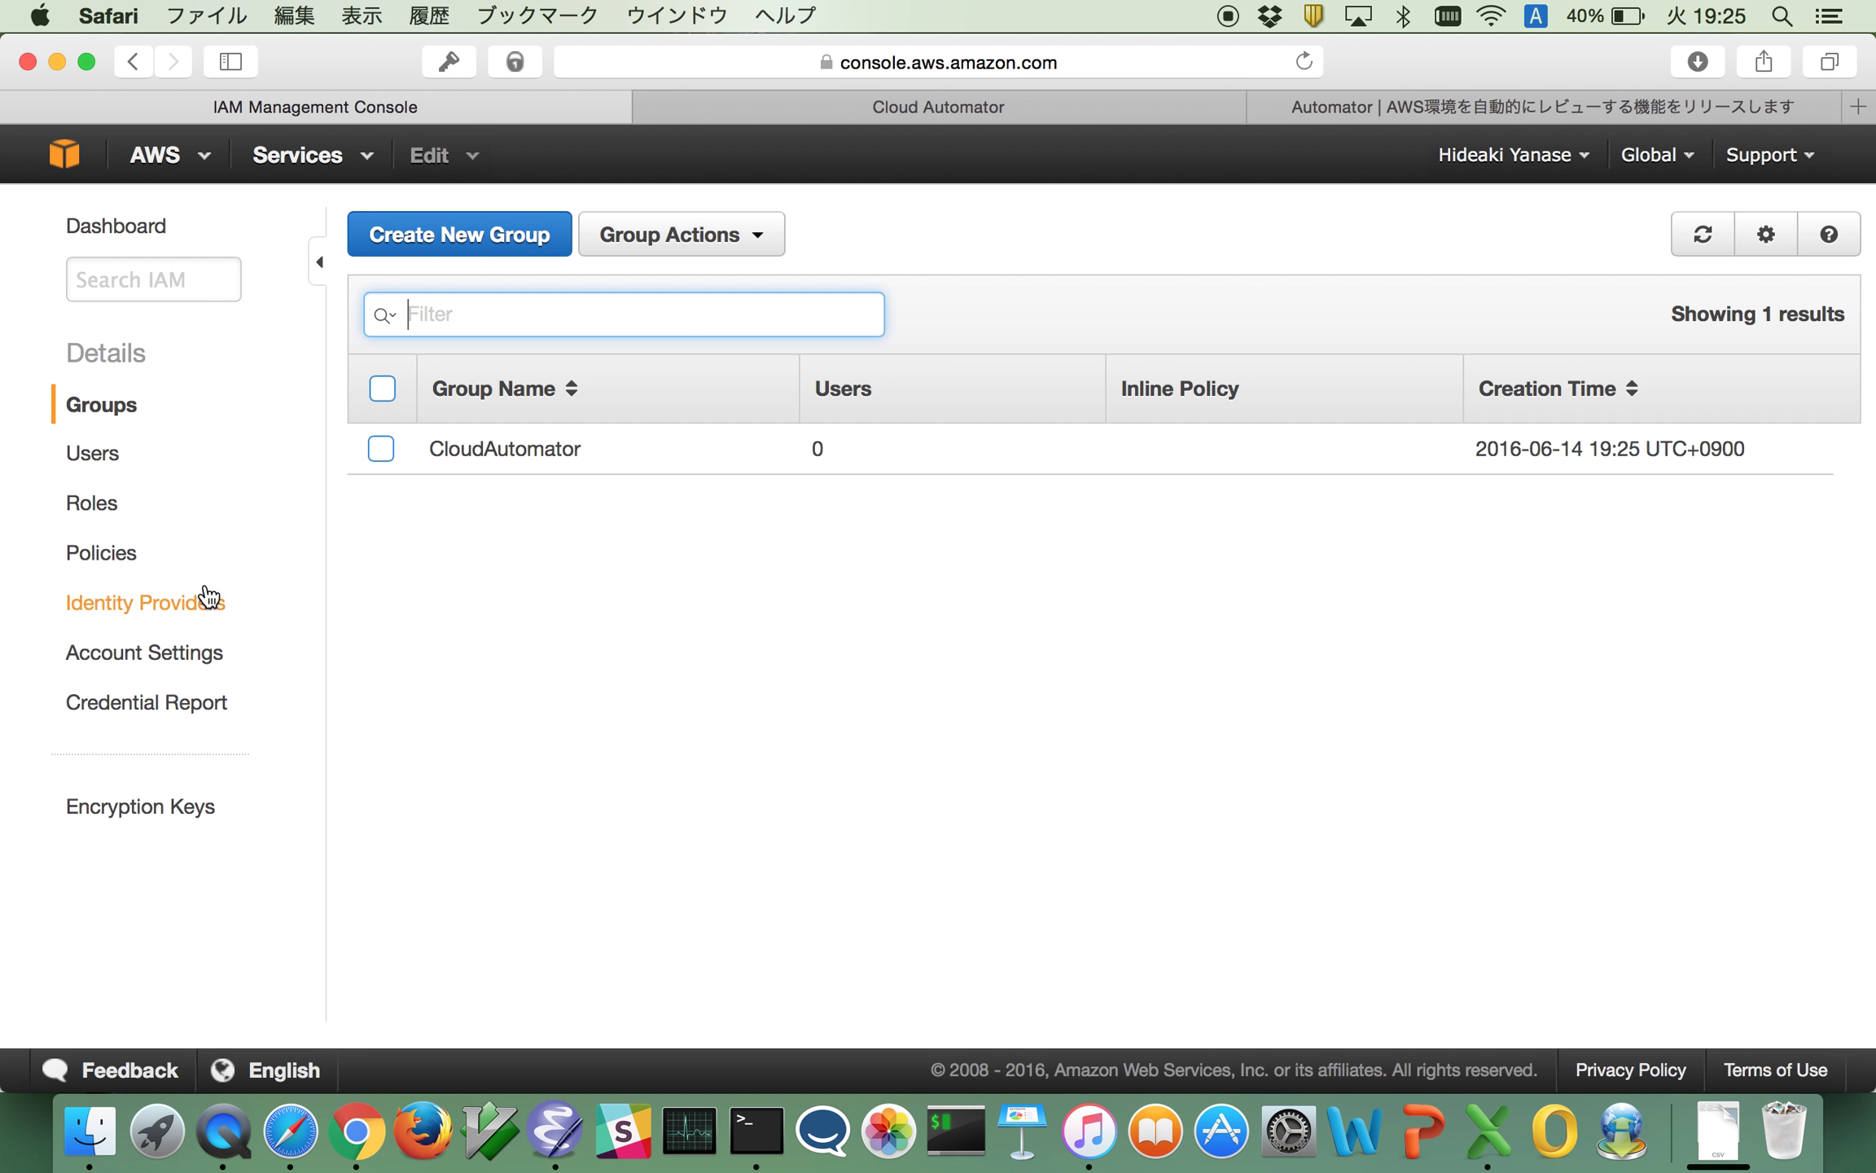
Start a custom IAM policy written from scratch and name it CloudAutomatorConfigReviewPolicy
left_click(123, 570)
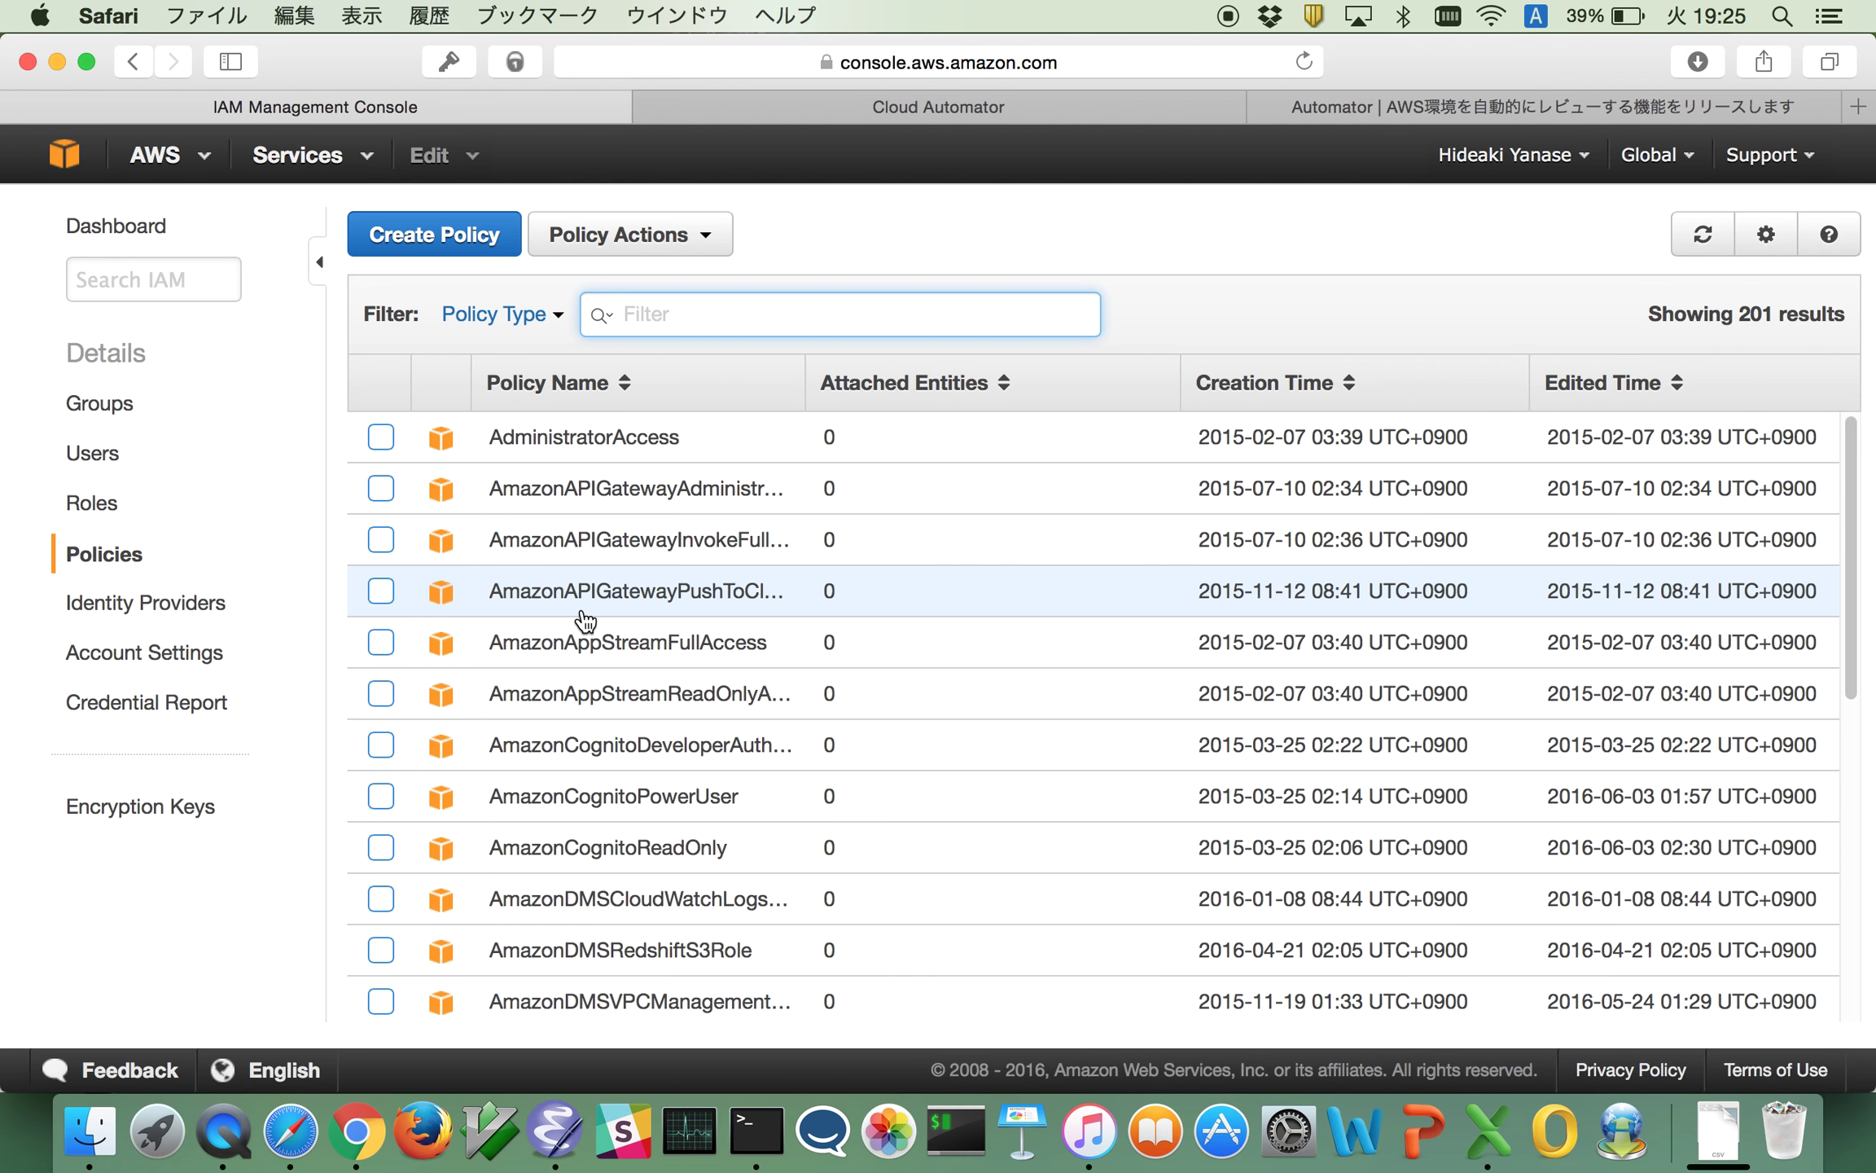
left_click(436, 244)
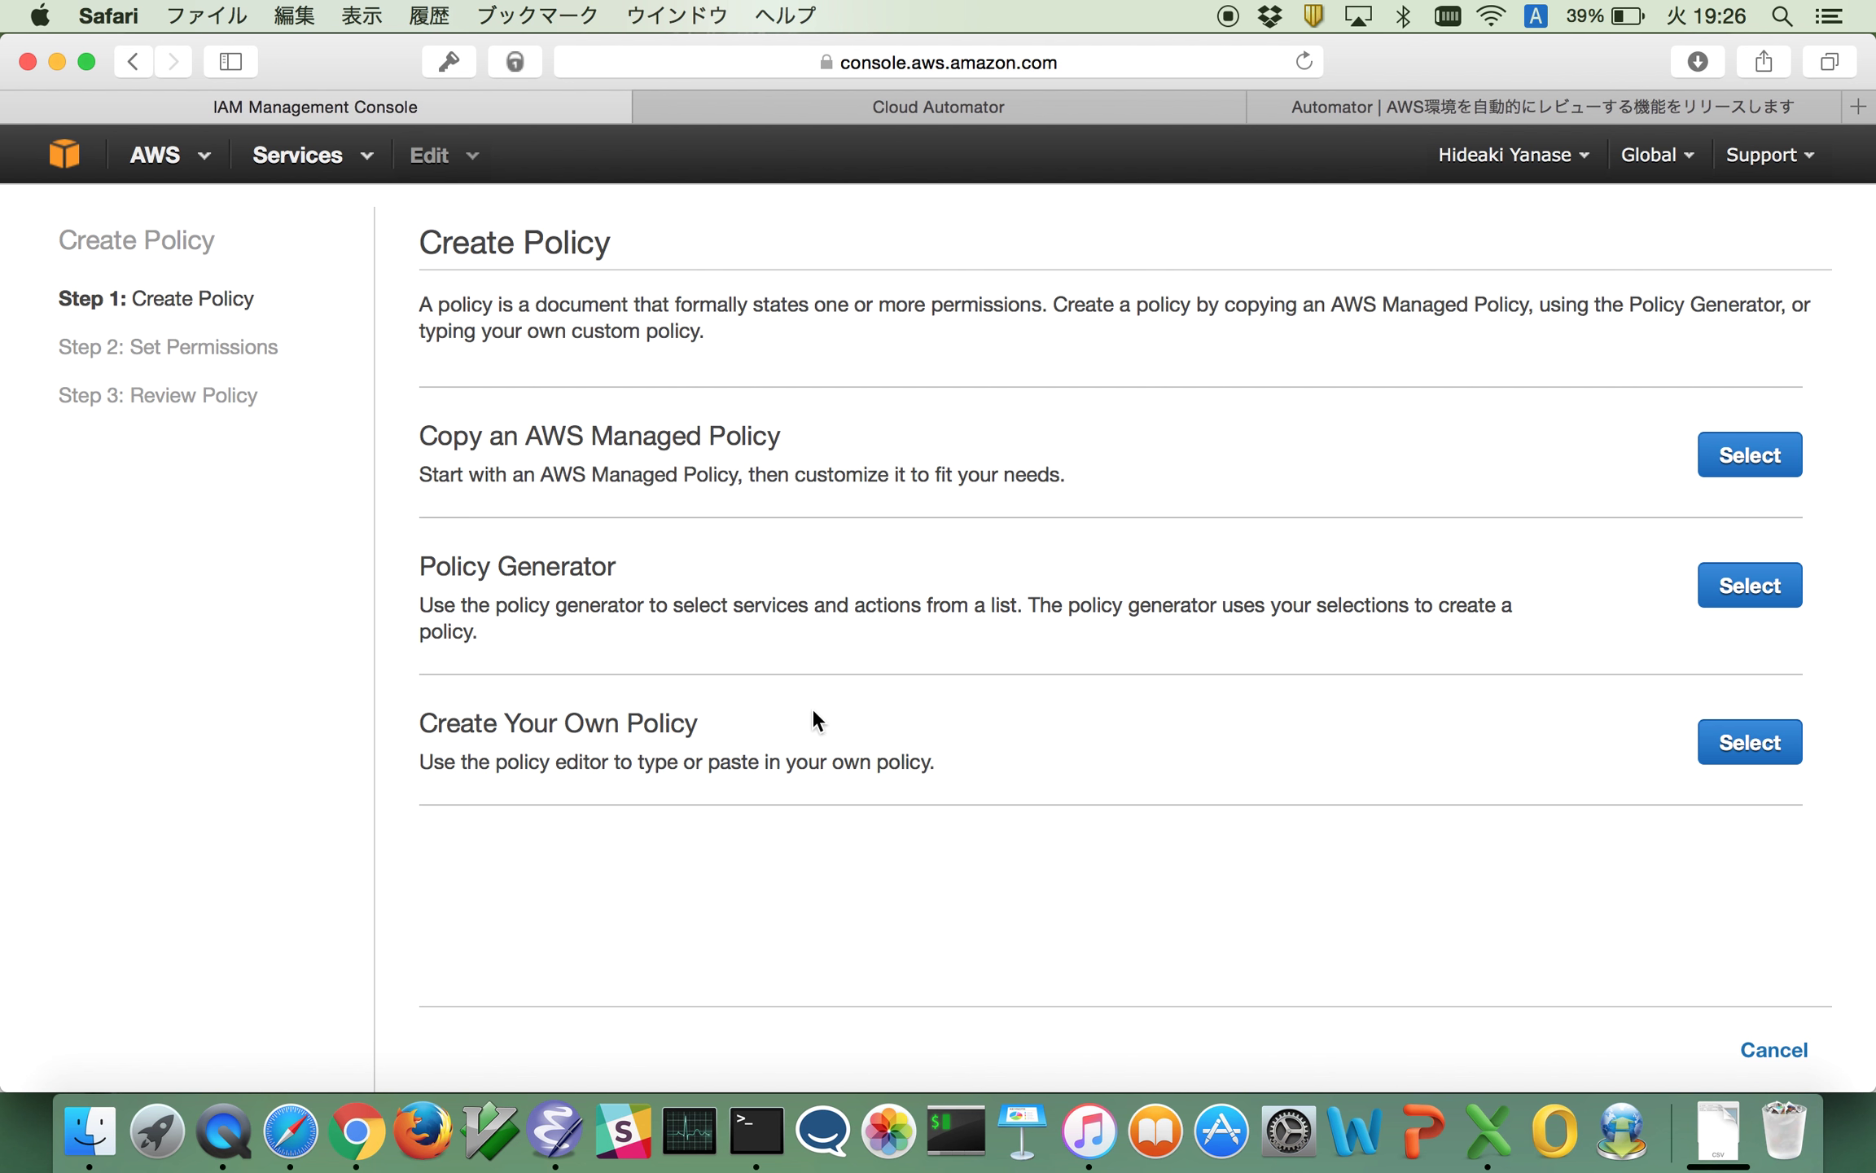
left_click(1717, 746)
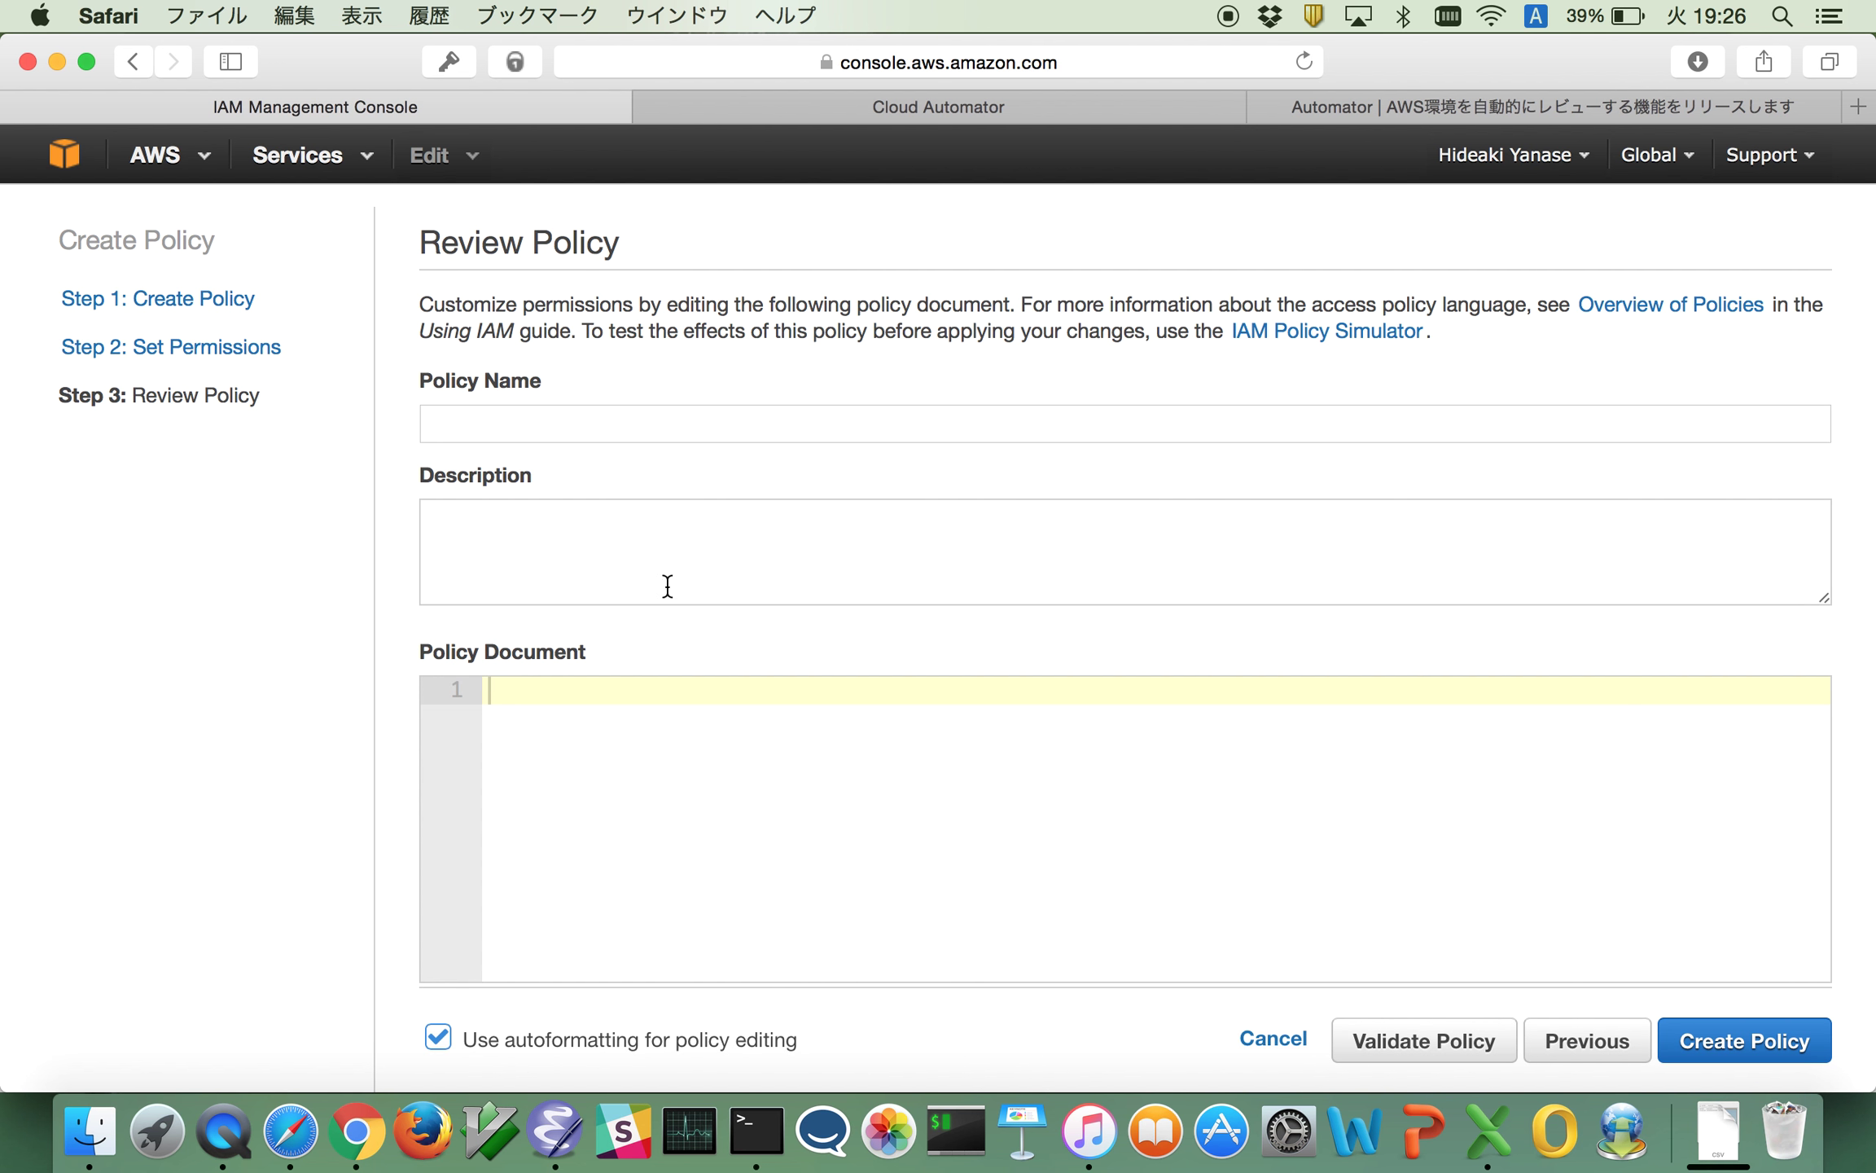
left_click(585, 420)
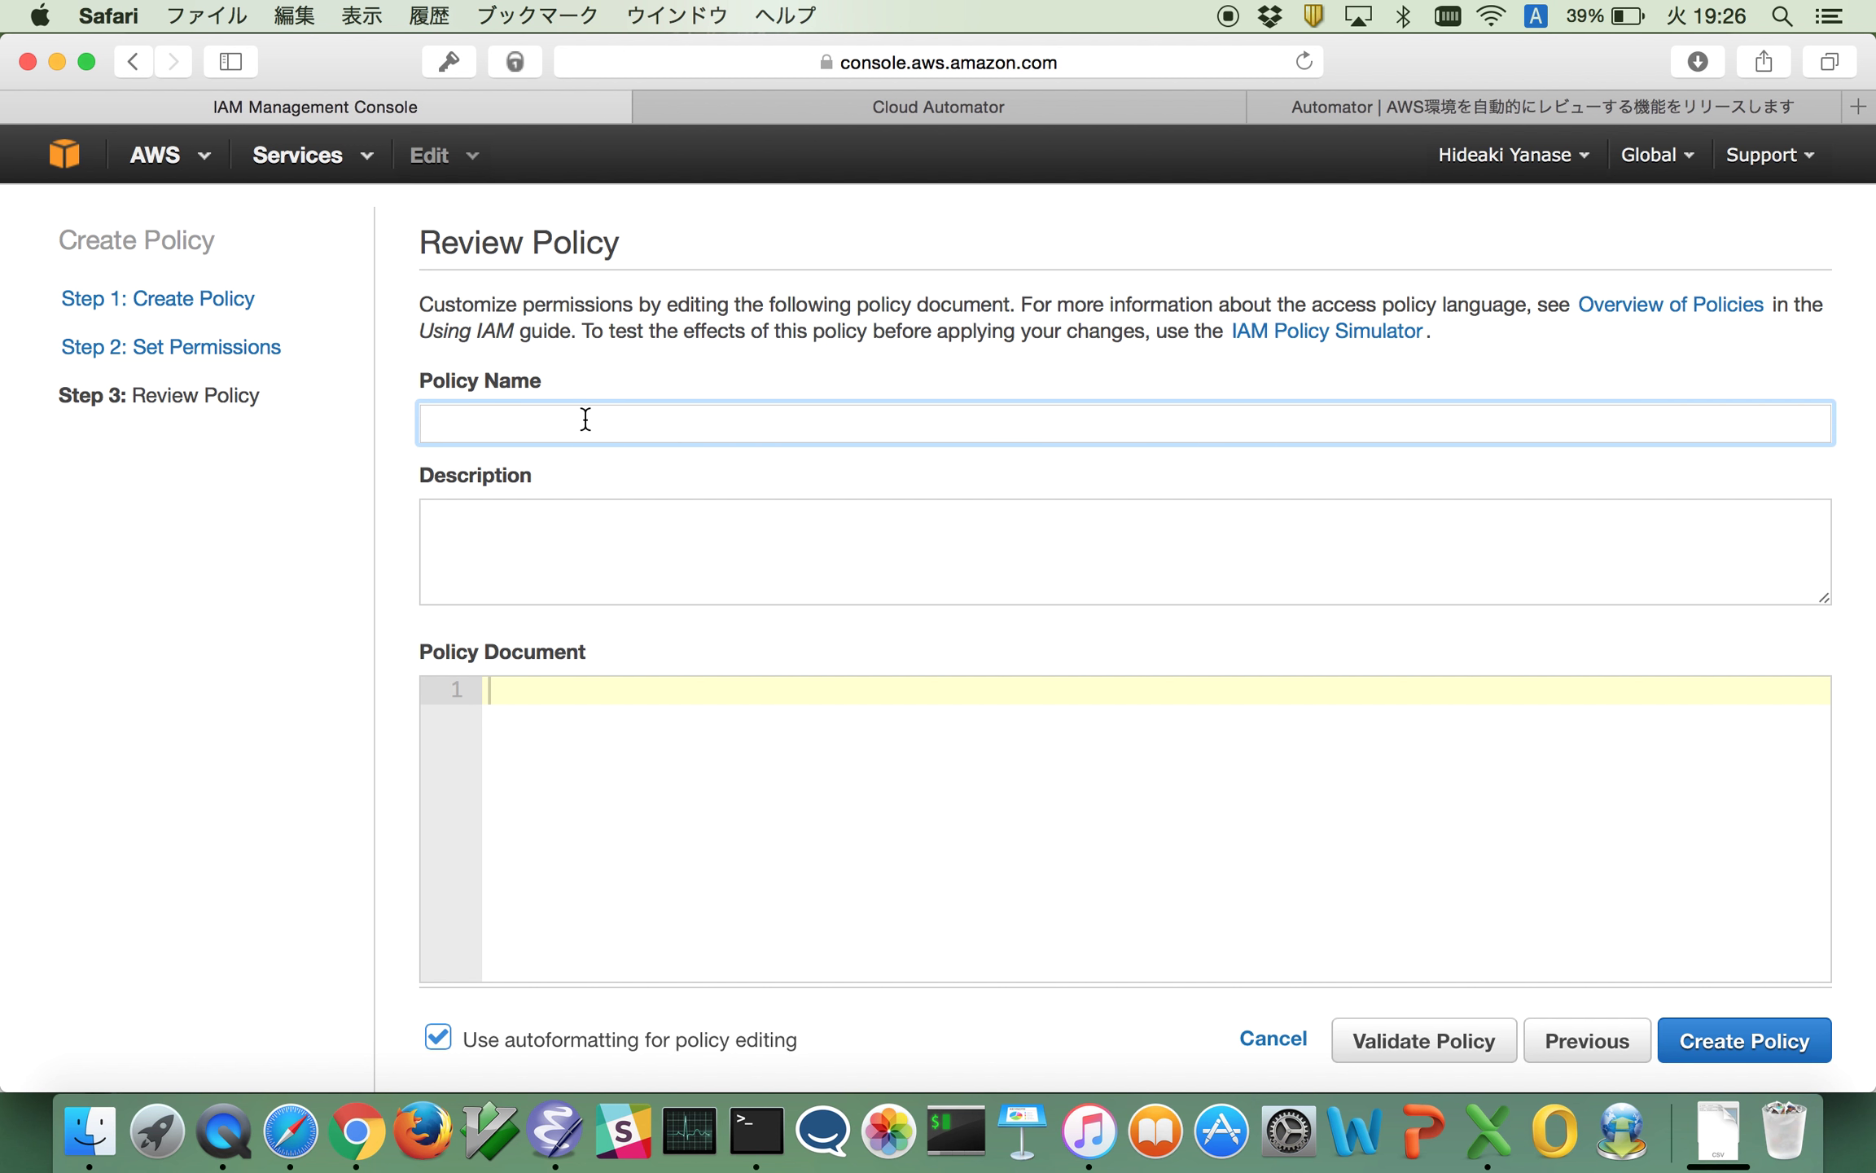
type("CloudAutomatorConfigReview")
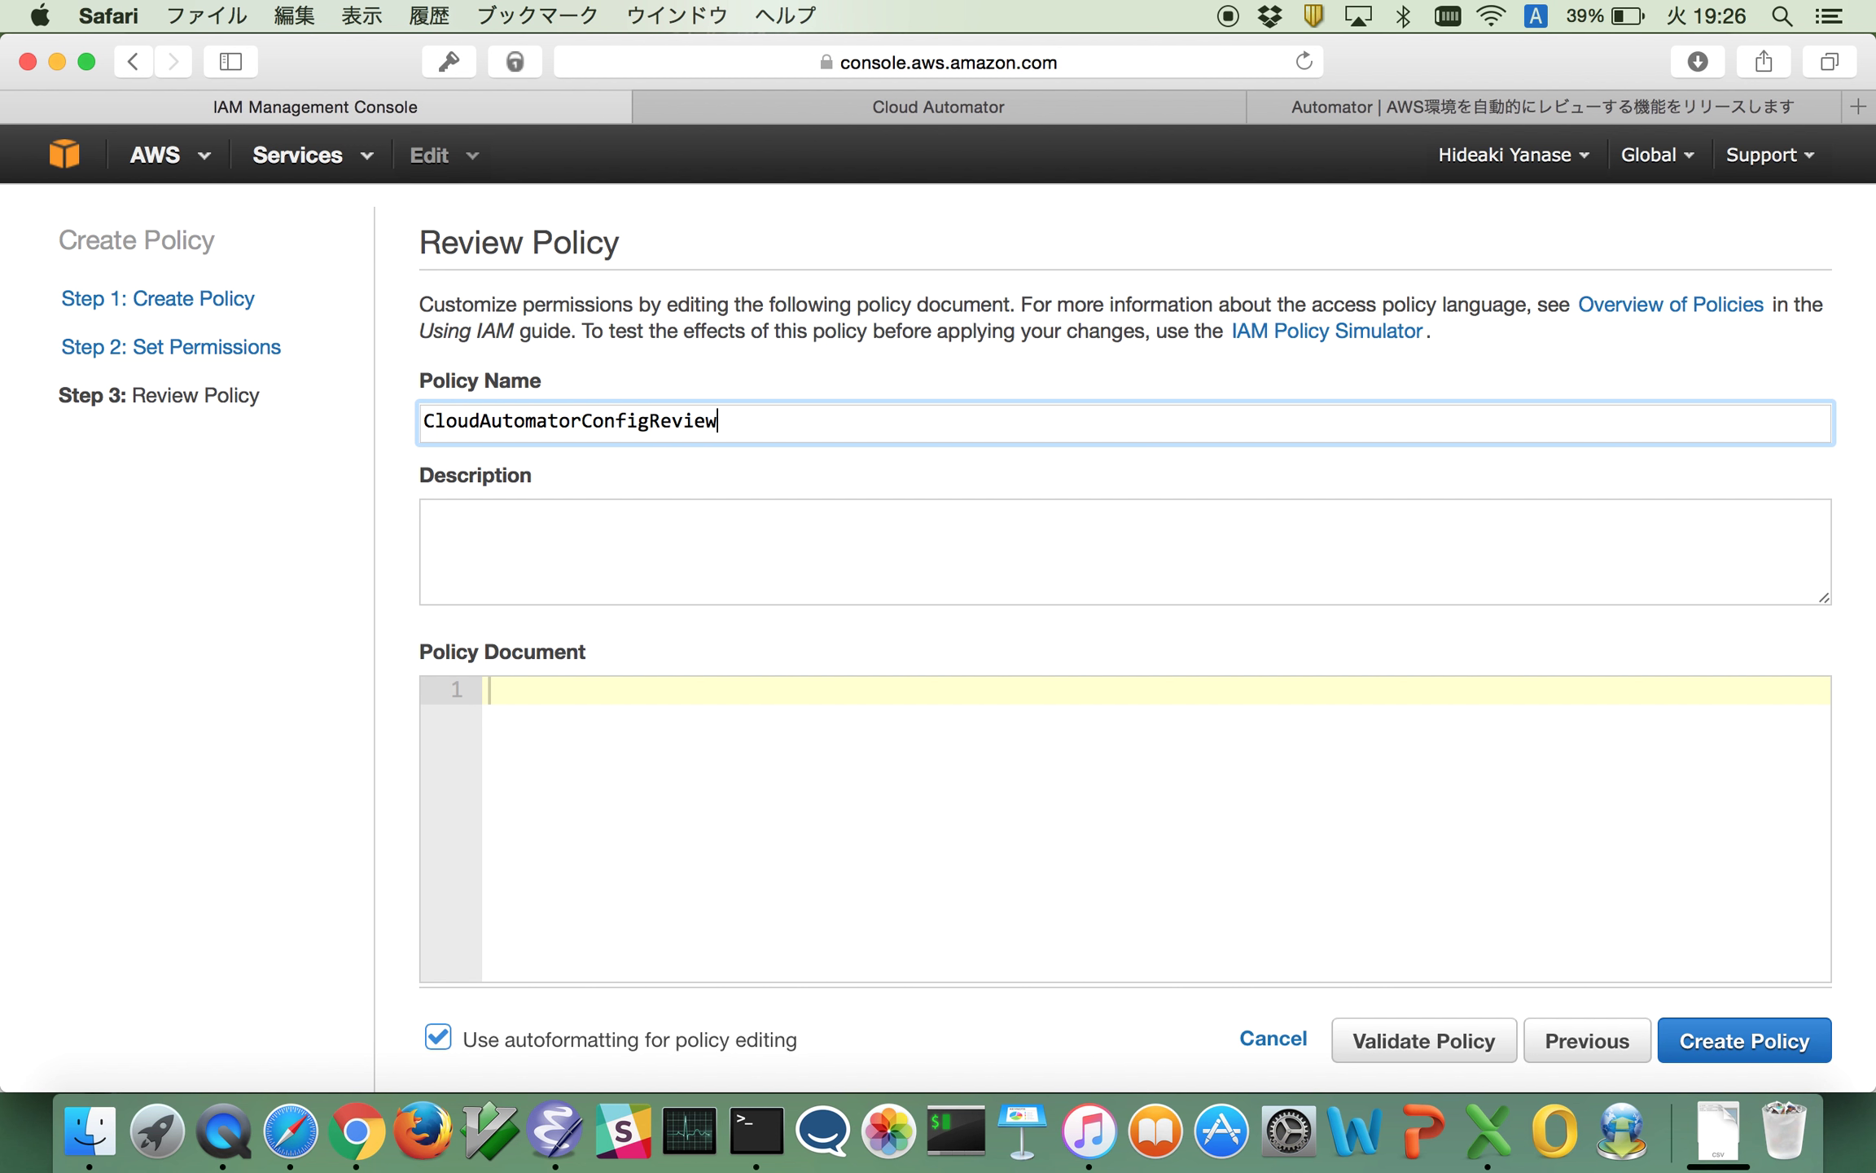
type("Policy")
key("Tab")
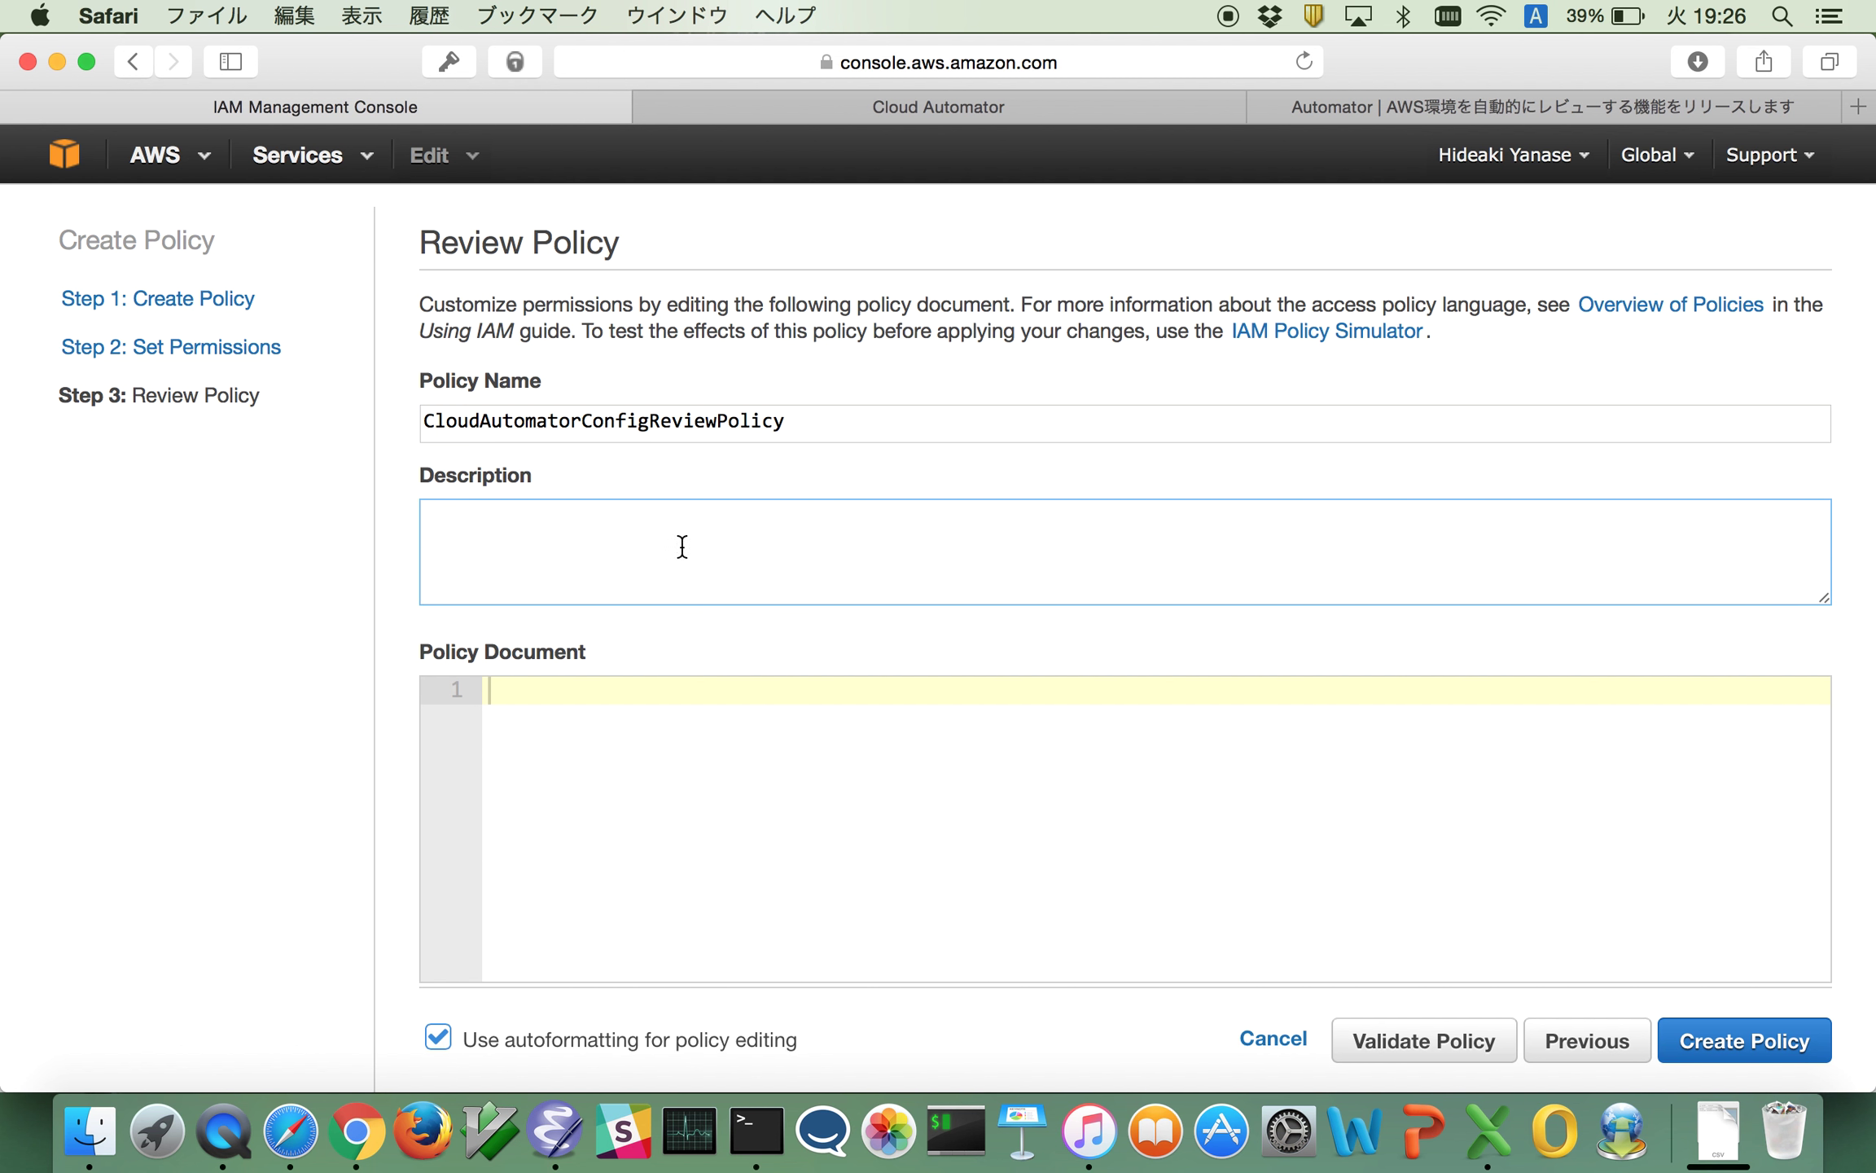
Copy the complete iam-policy.json code from the Cloud Automator blog article on automatic AWS environment reviews
left_click(682, 730)
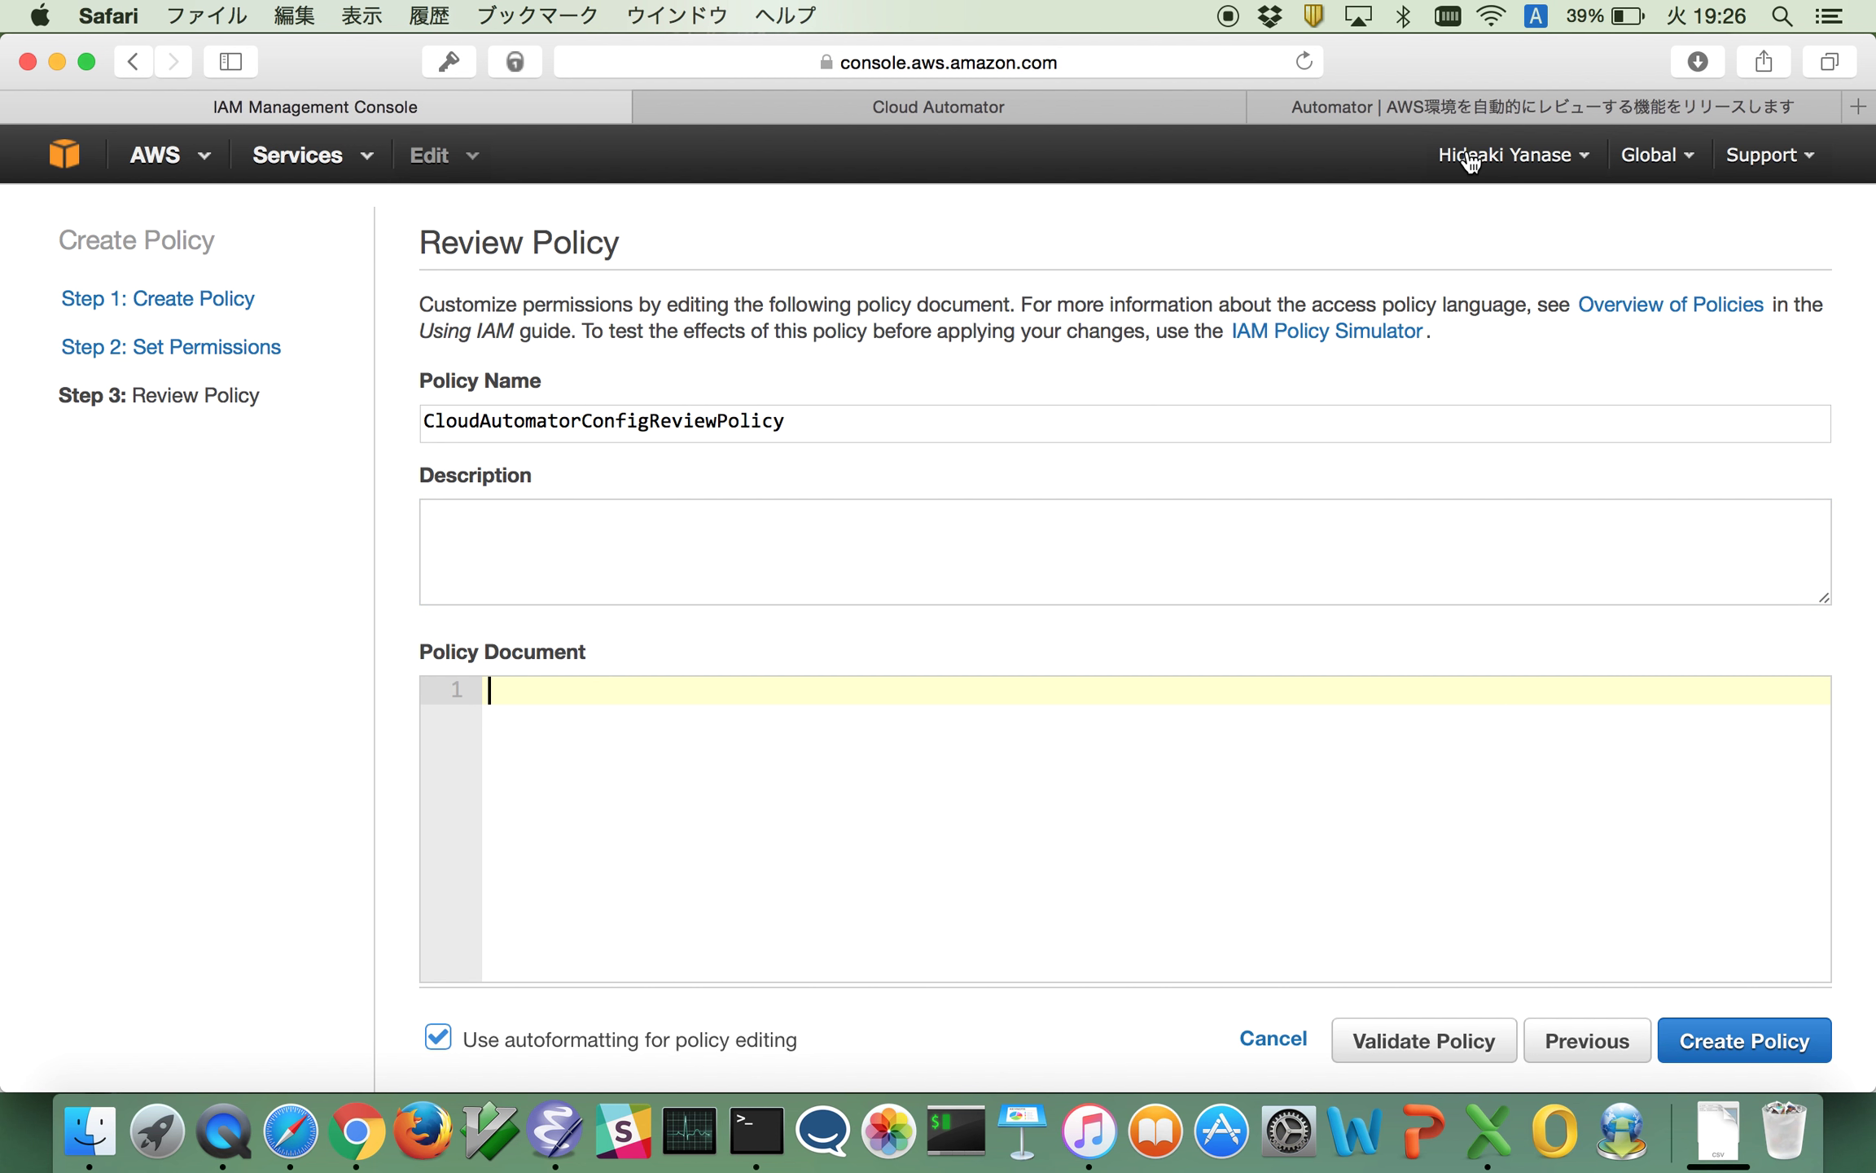
left_click(1457, 115)
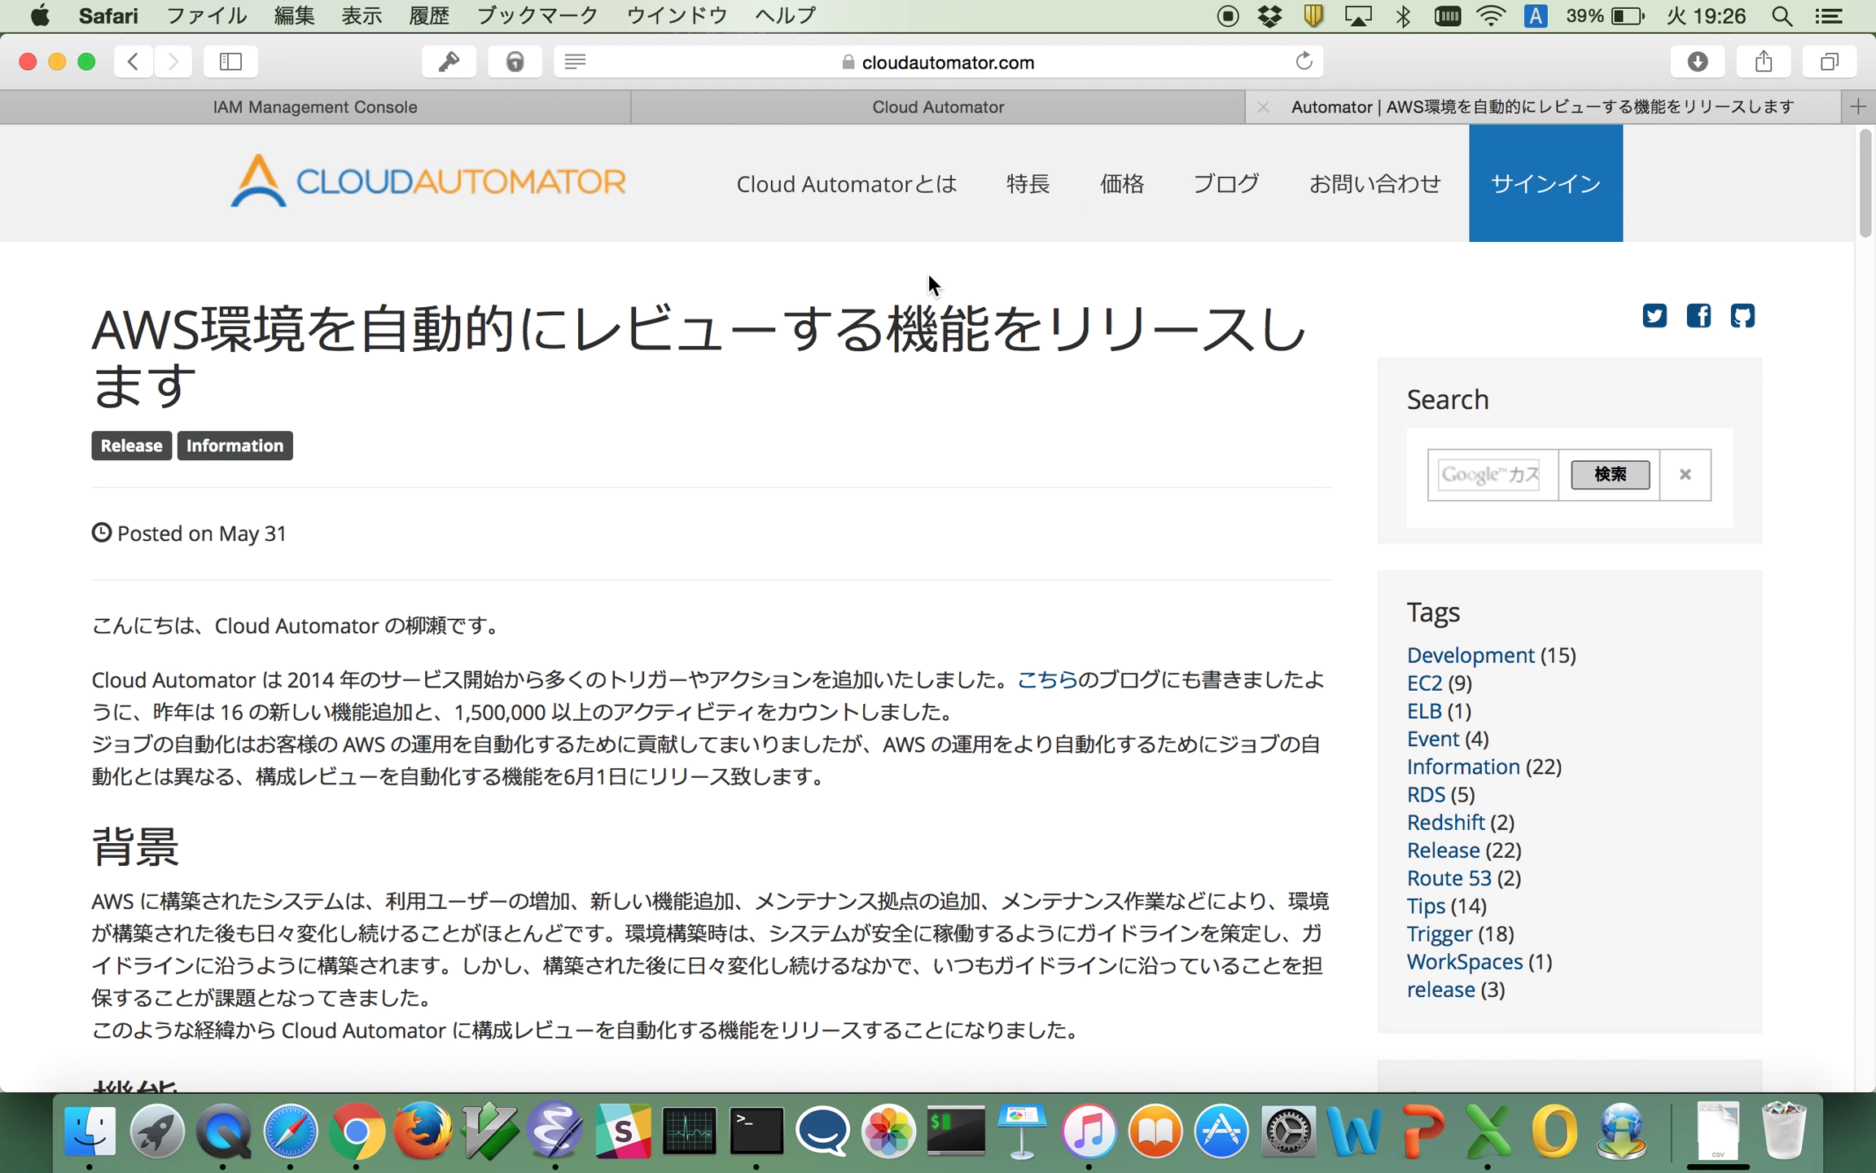
scroll(905, 611, "down", 20)
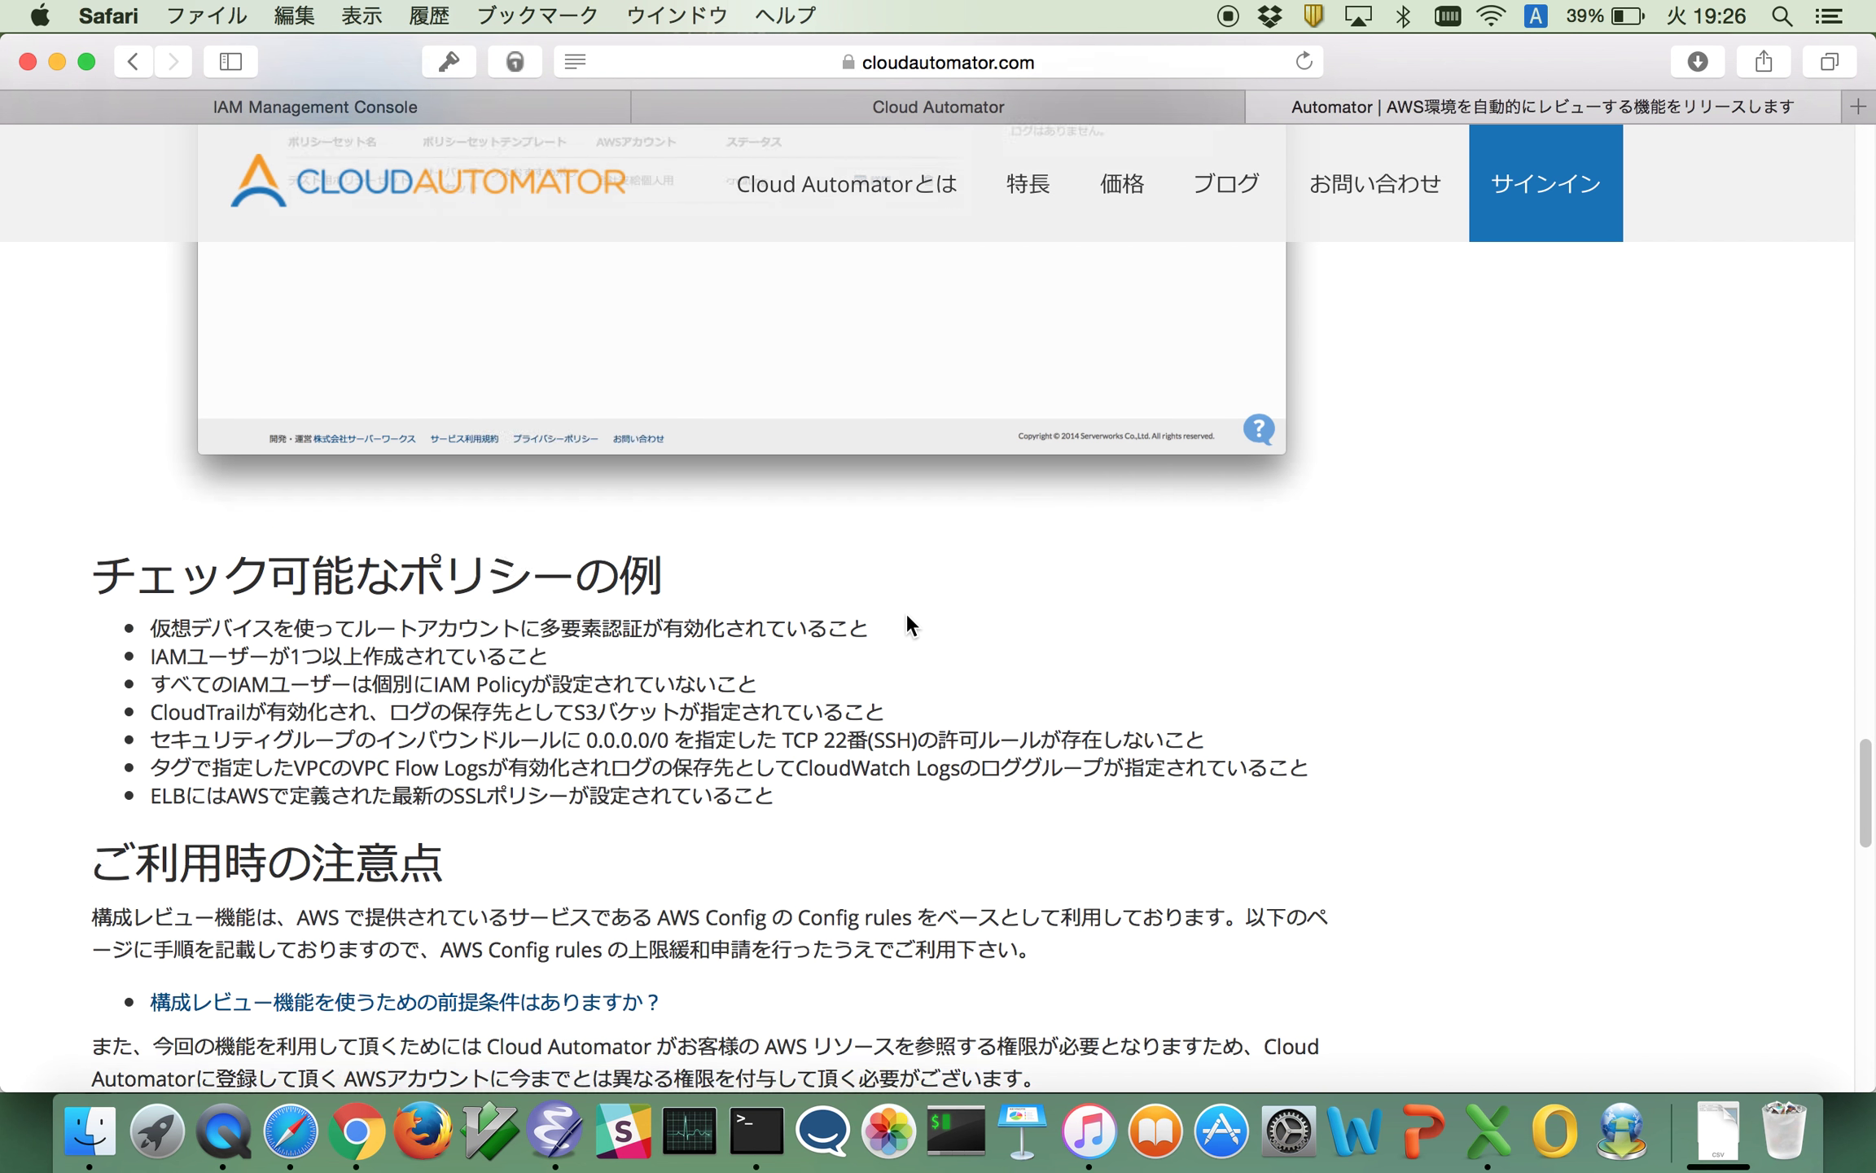
scroll(906, 612, "down", 10)
scroll(905, 612, "up", 1)
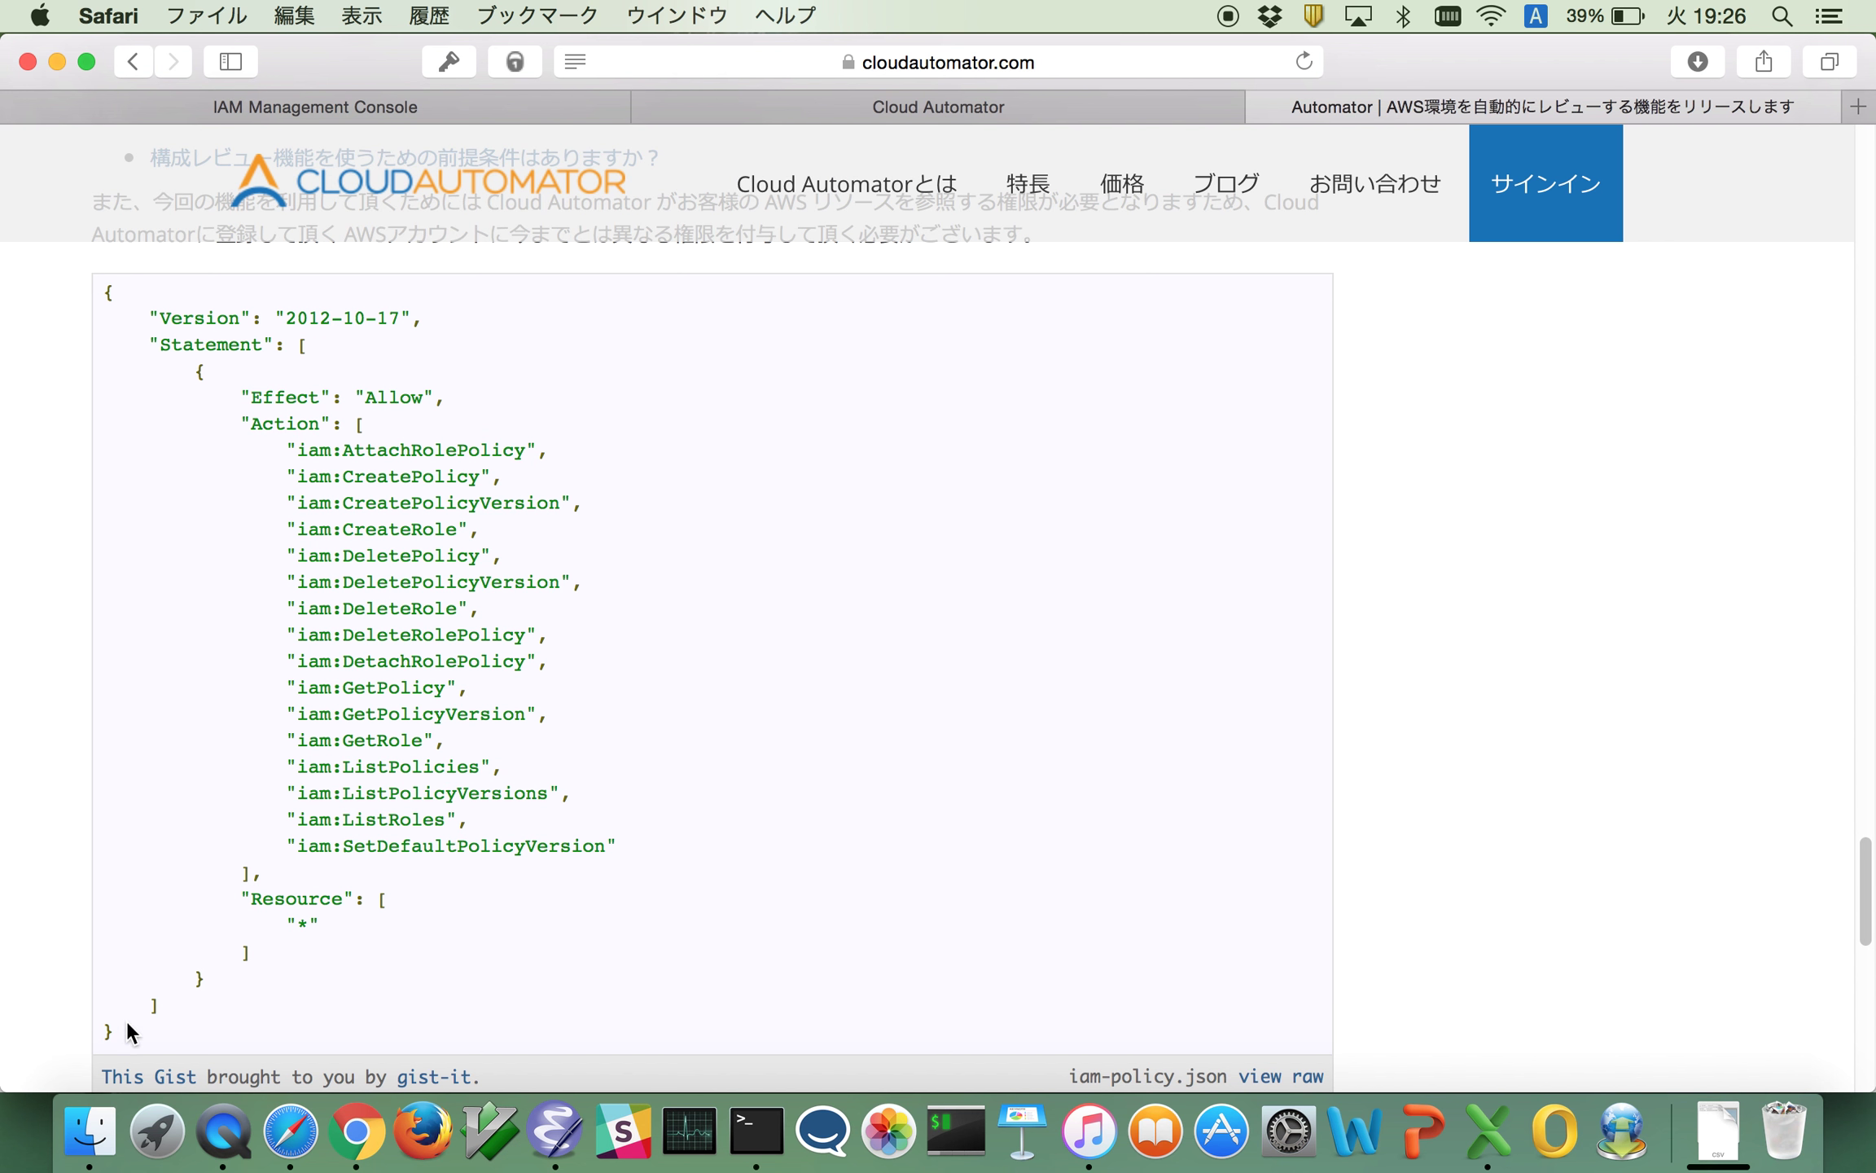
left_click_drag(130, 1032, 103, 293)
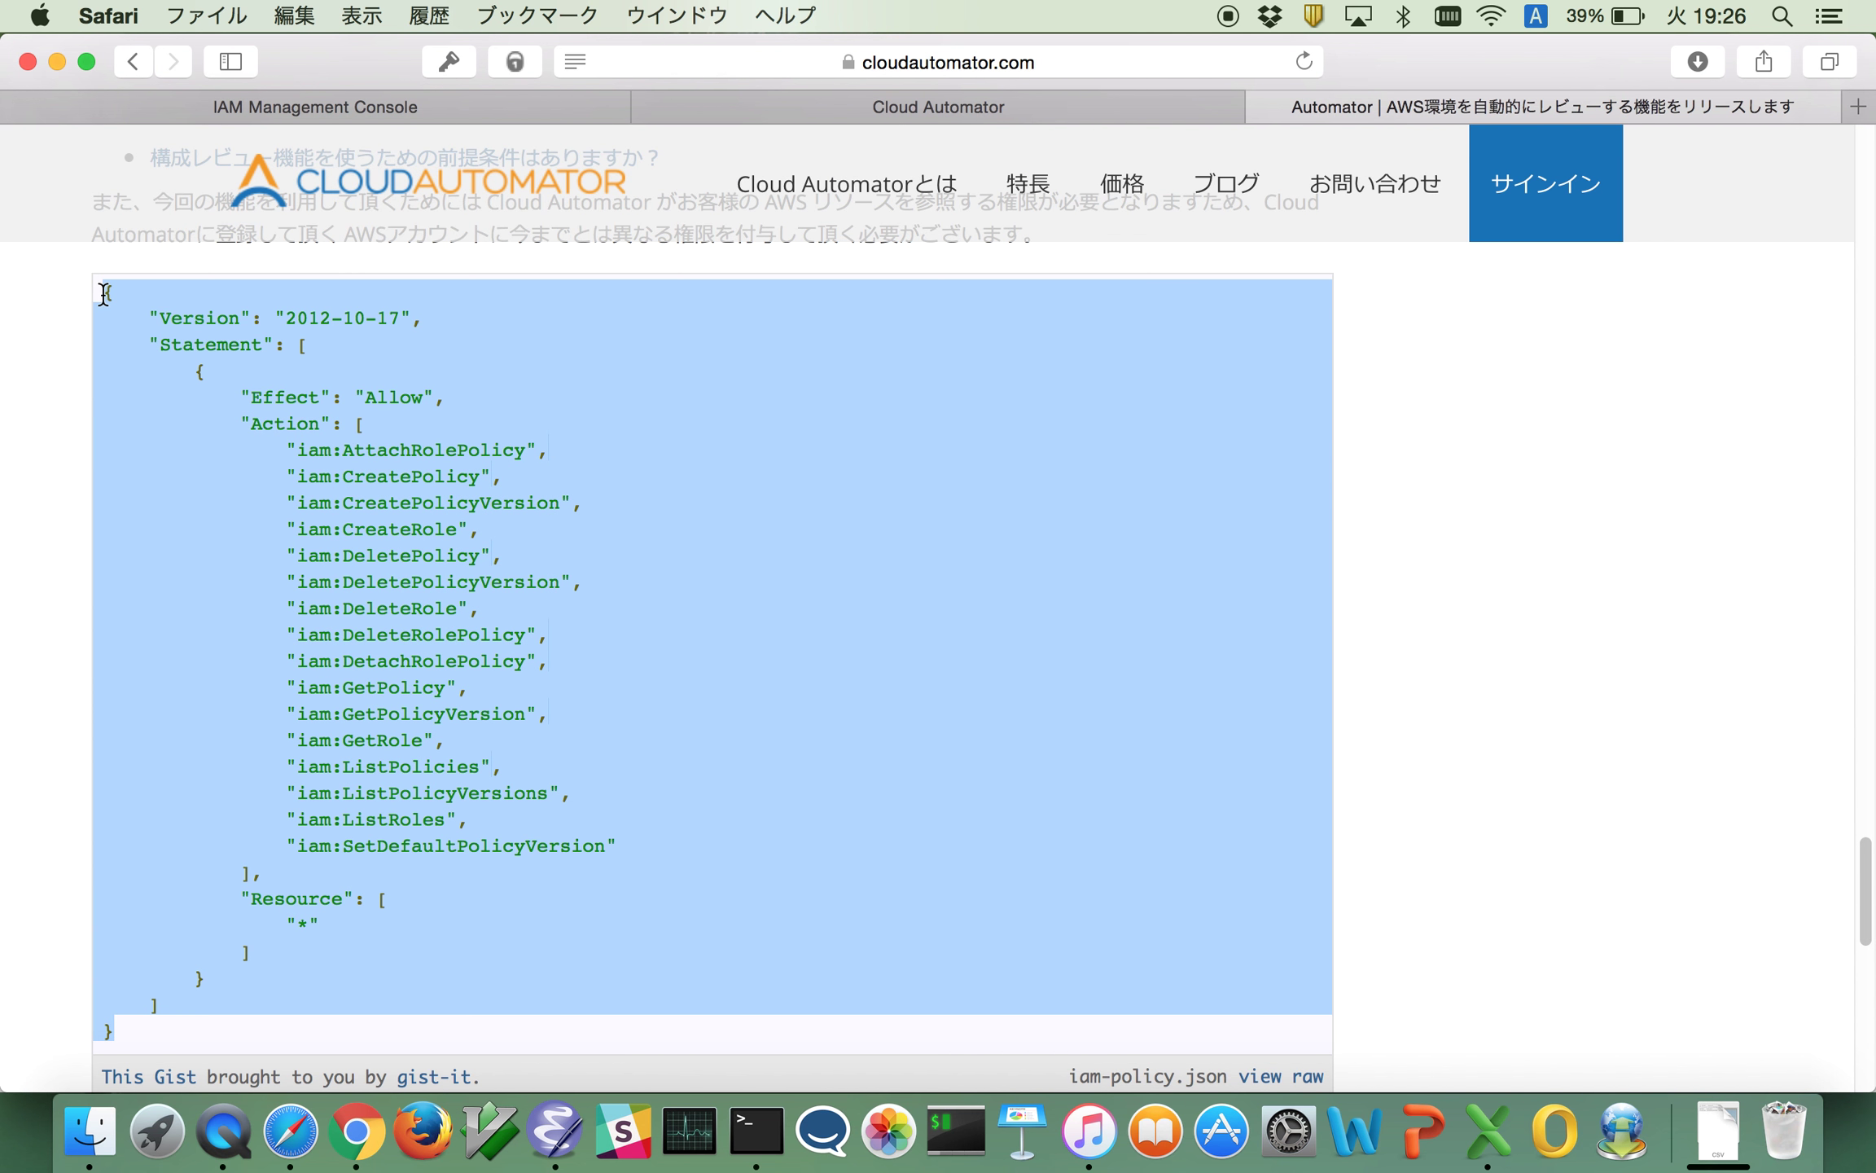
Paste the copied JSON into the policy document in the IAM console and create the policy
left_click(855, 114)
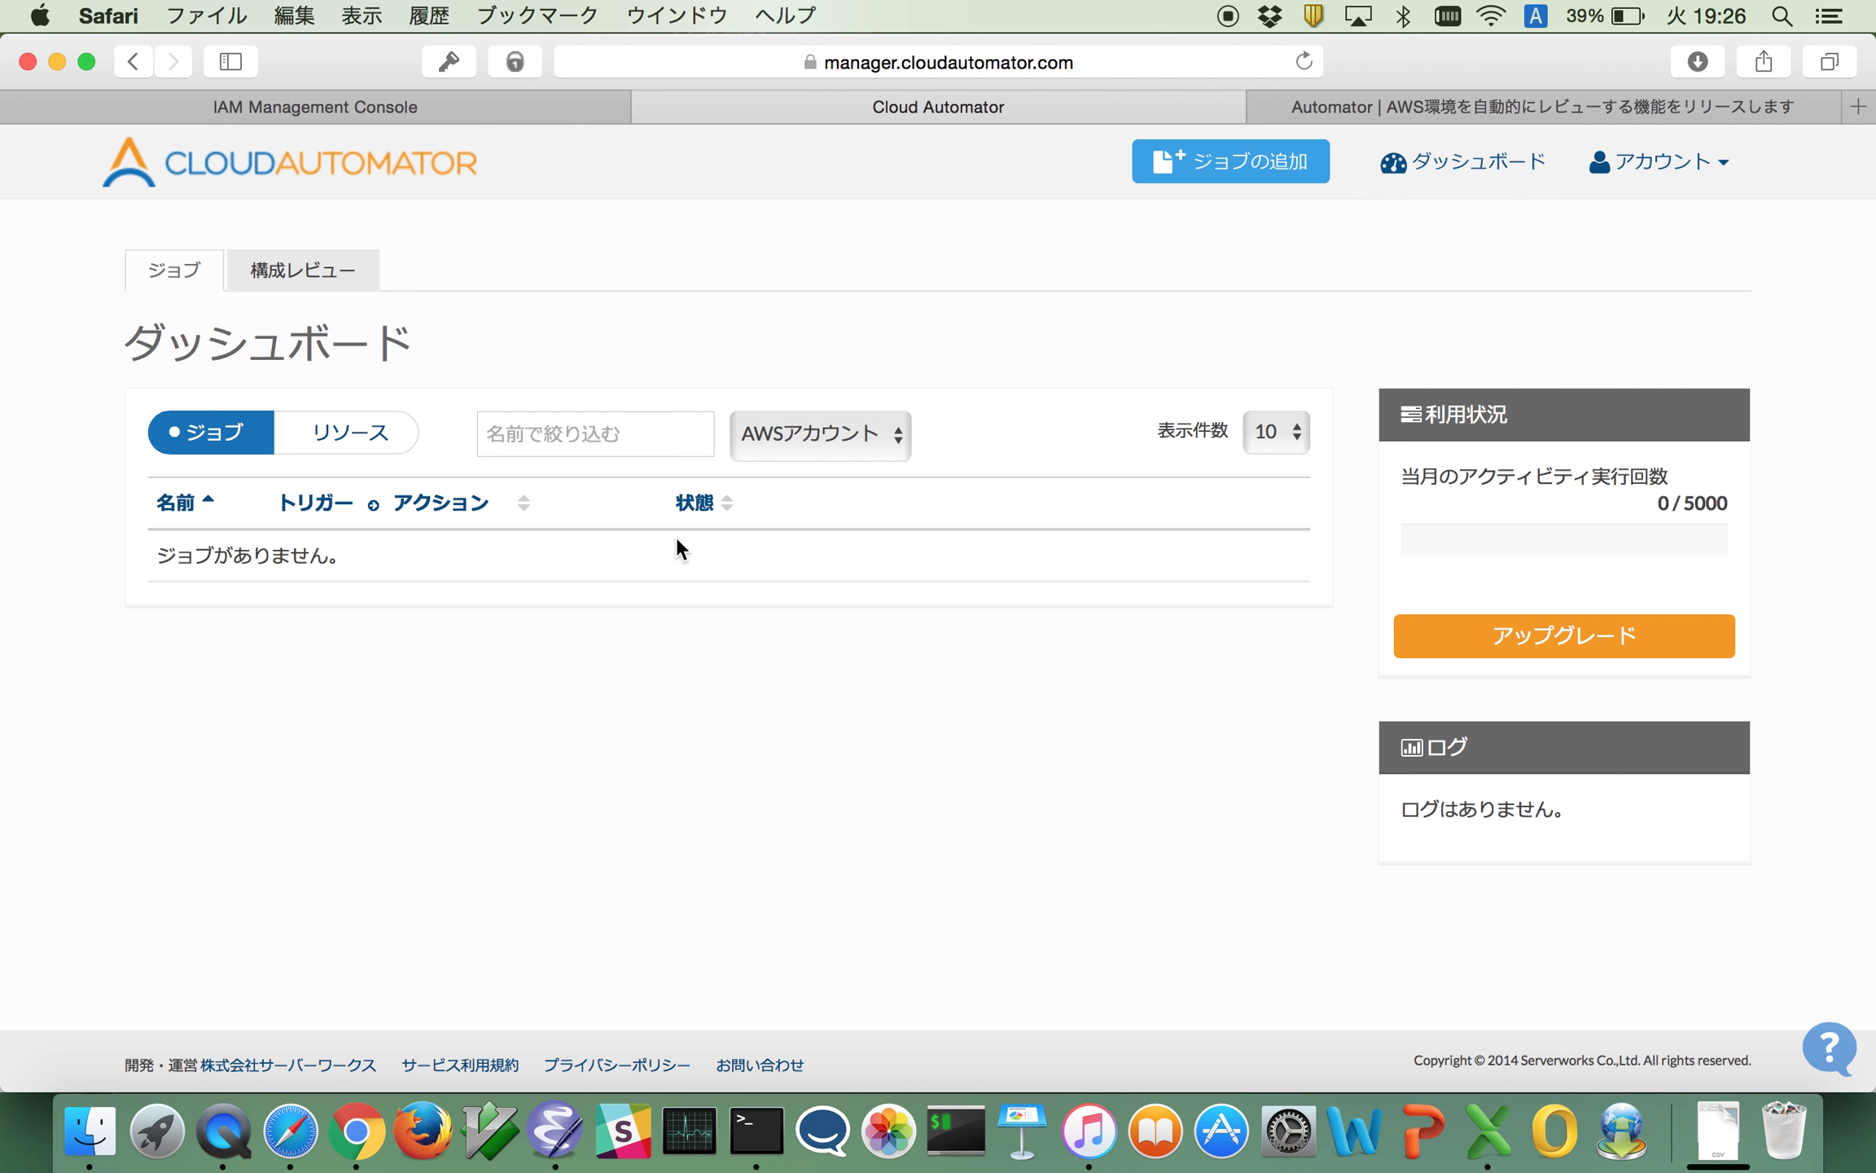
left_click(499, 109)
key("super+v")
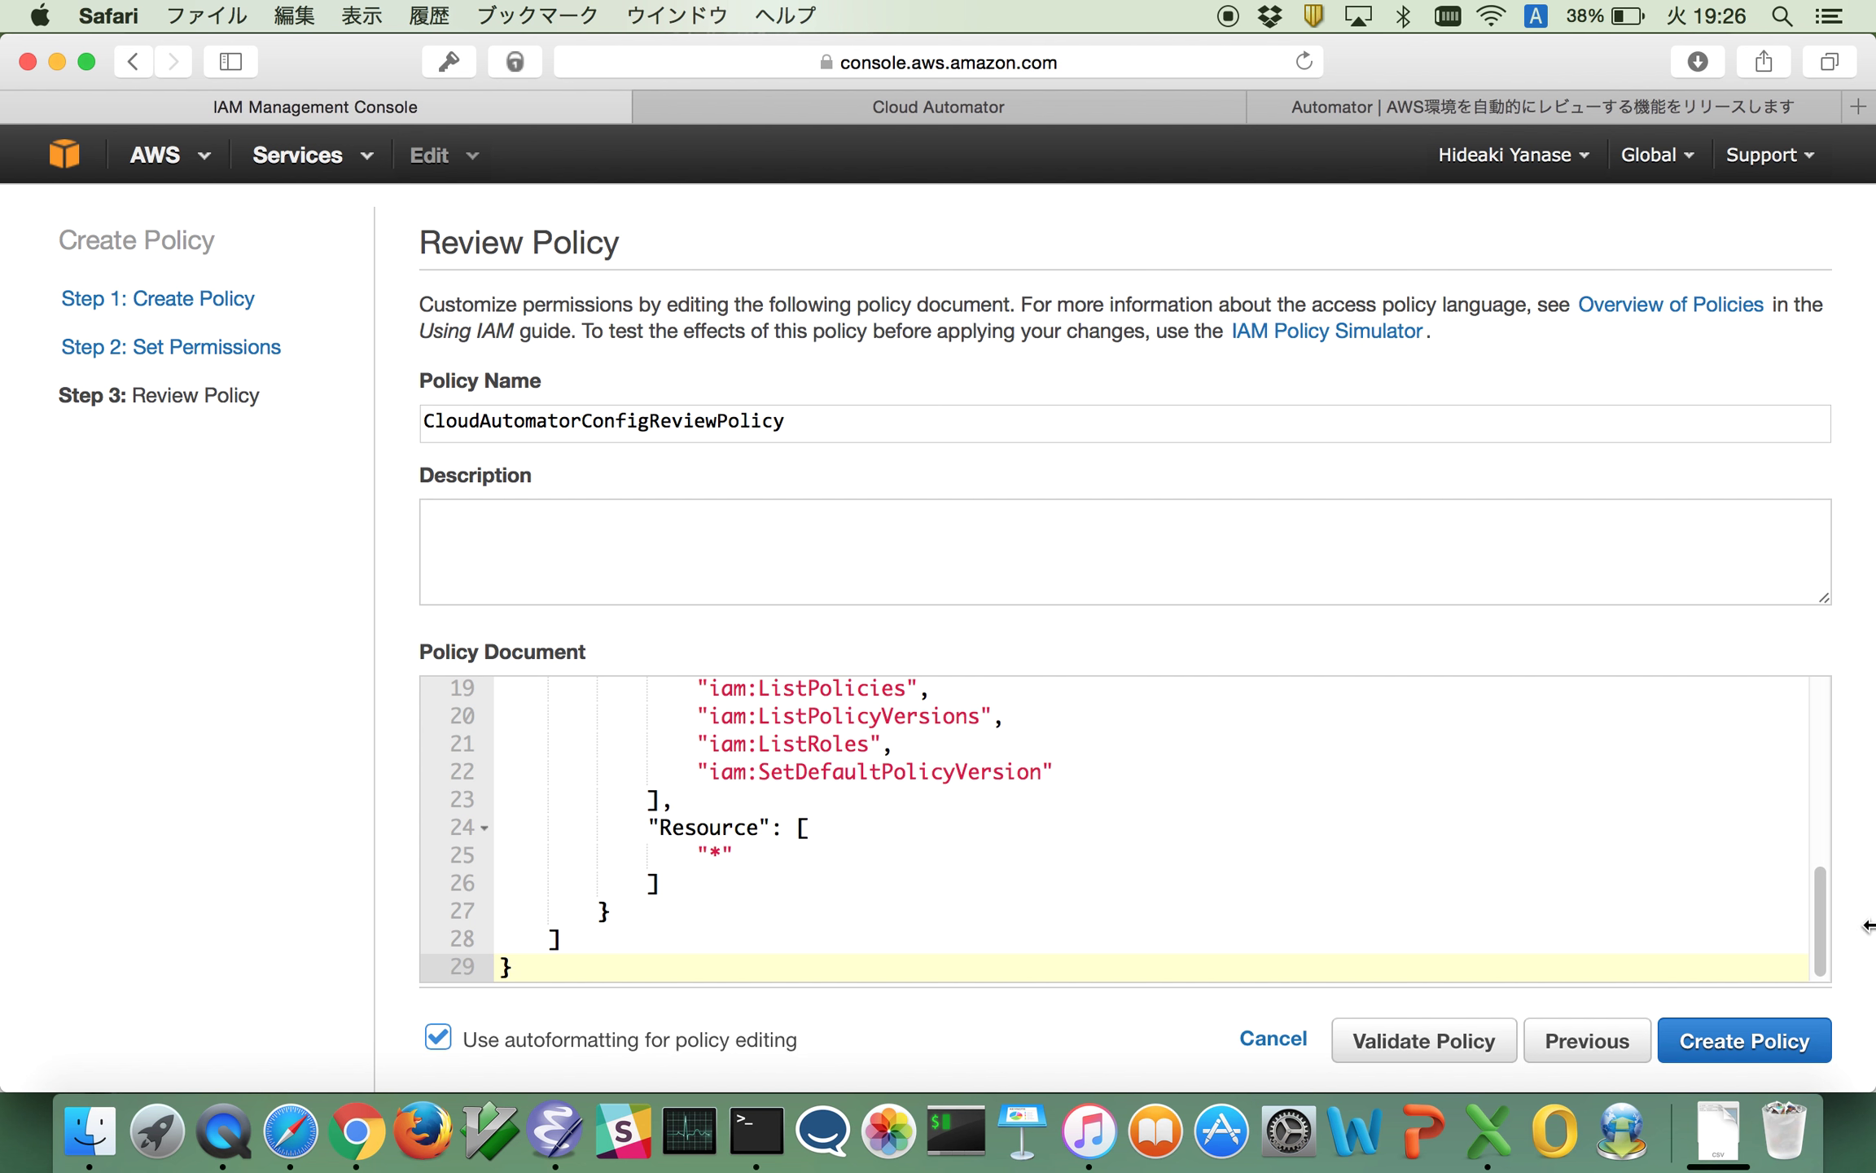
left_click(1824, 1047)
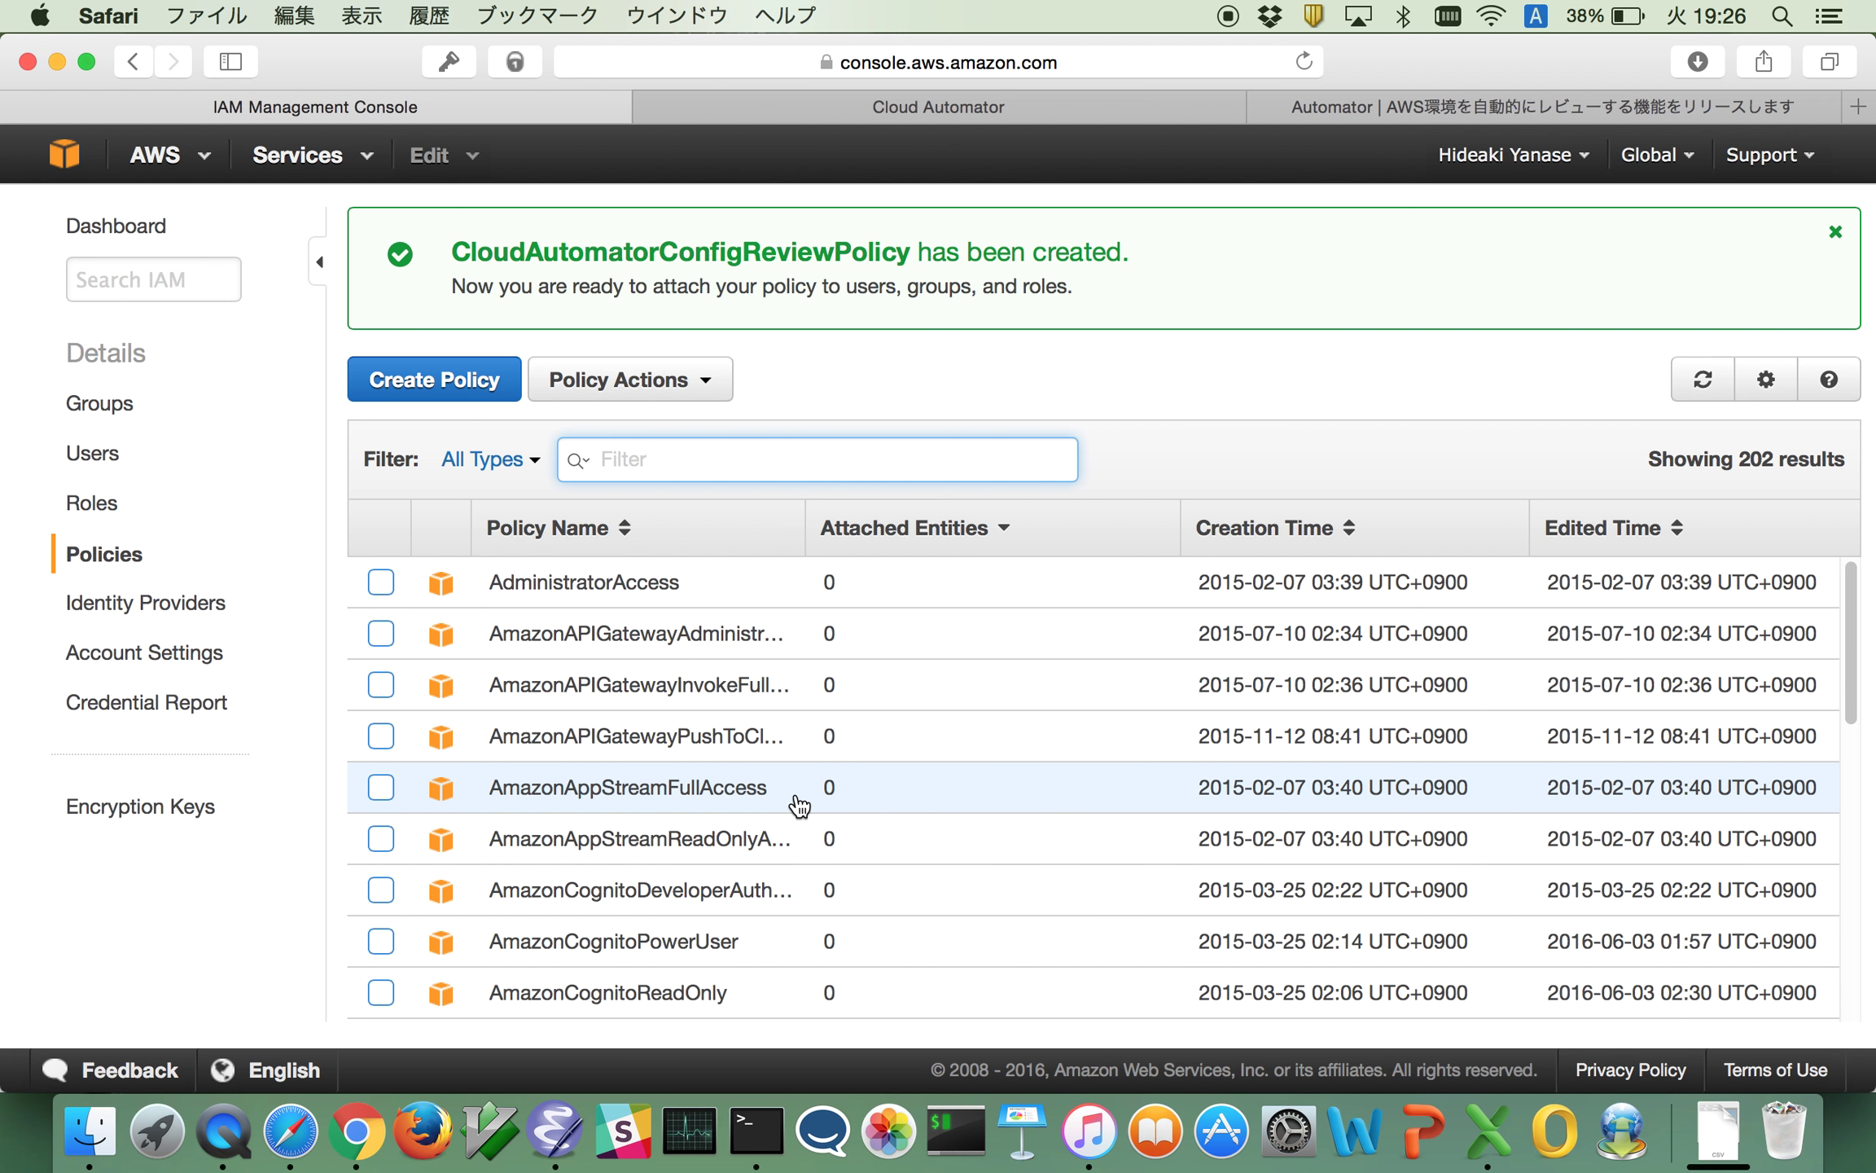
Add the CloudAutomator user to the CloudAutomator group
left_click(127, 417)
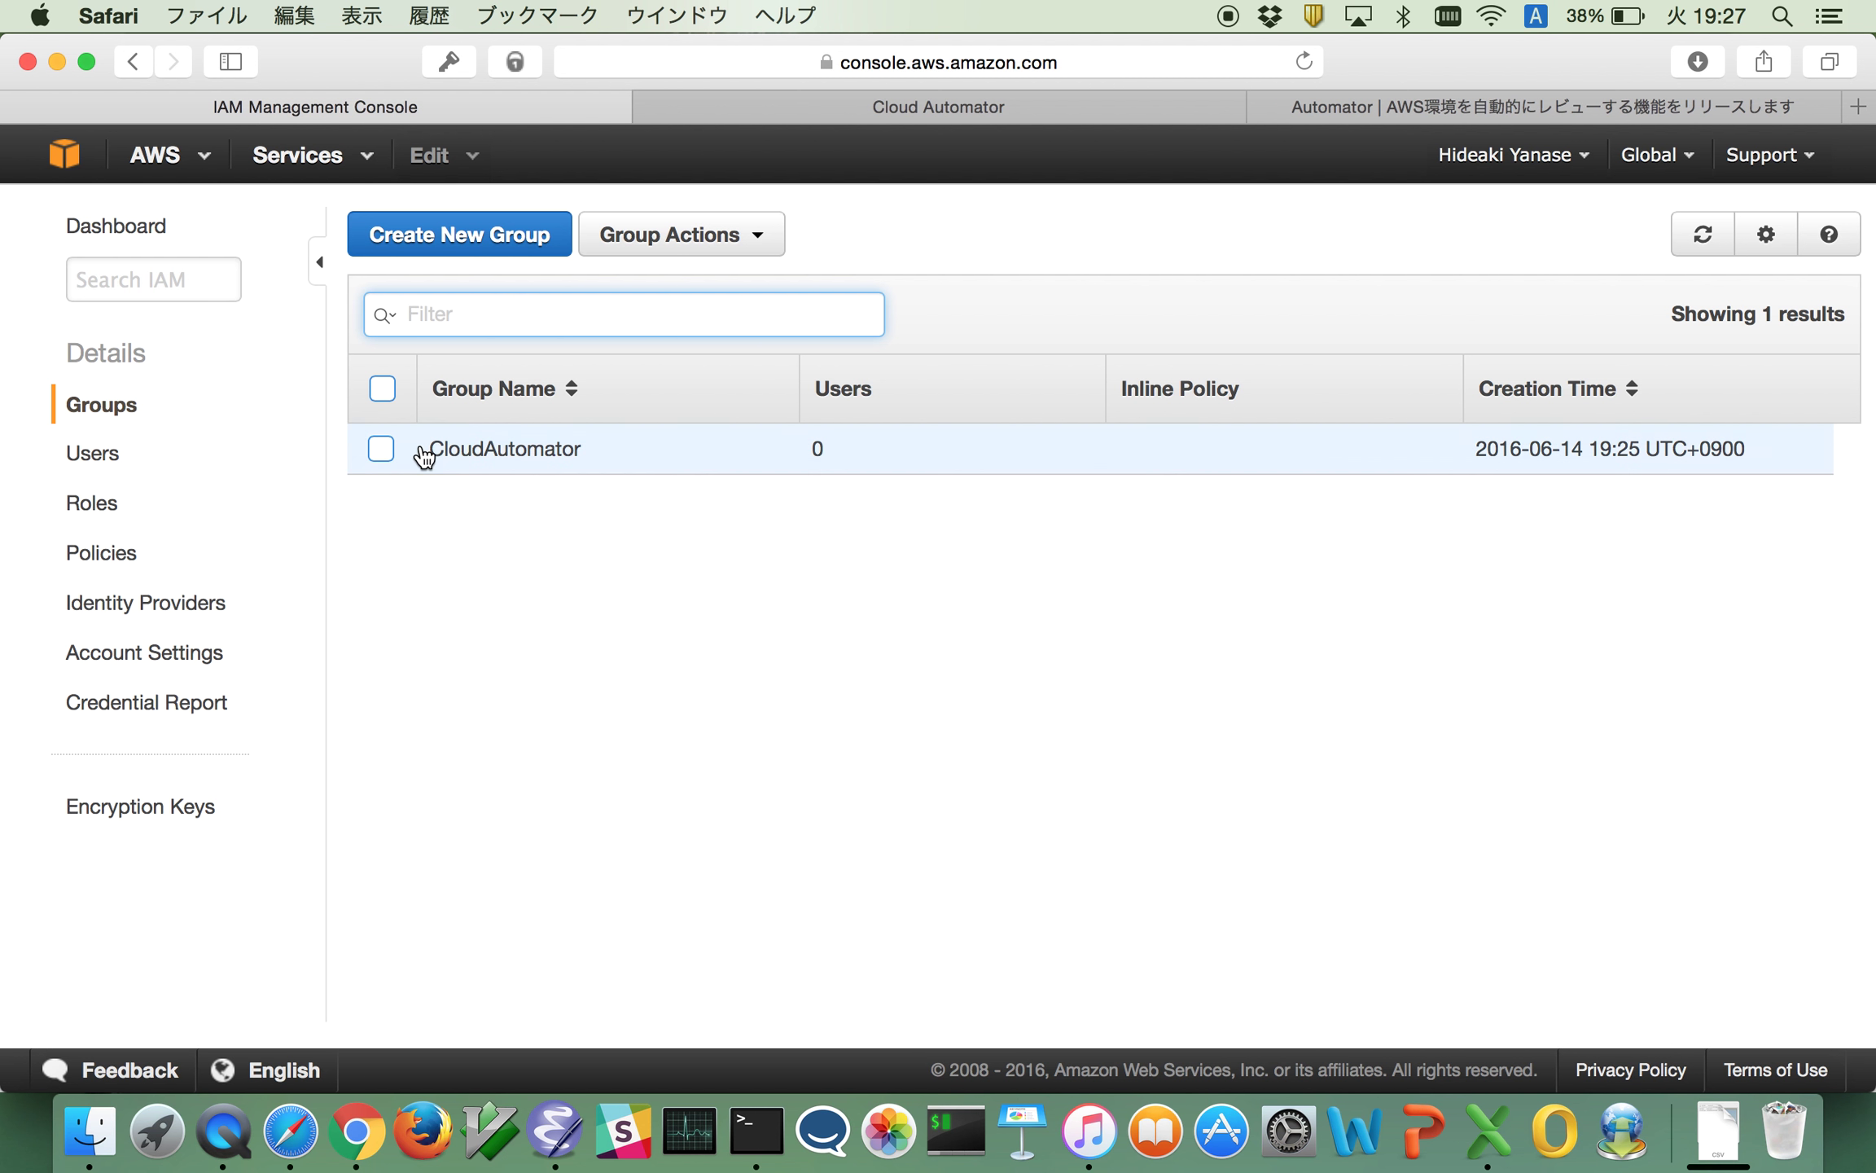
left_click(505, 449)
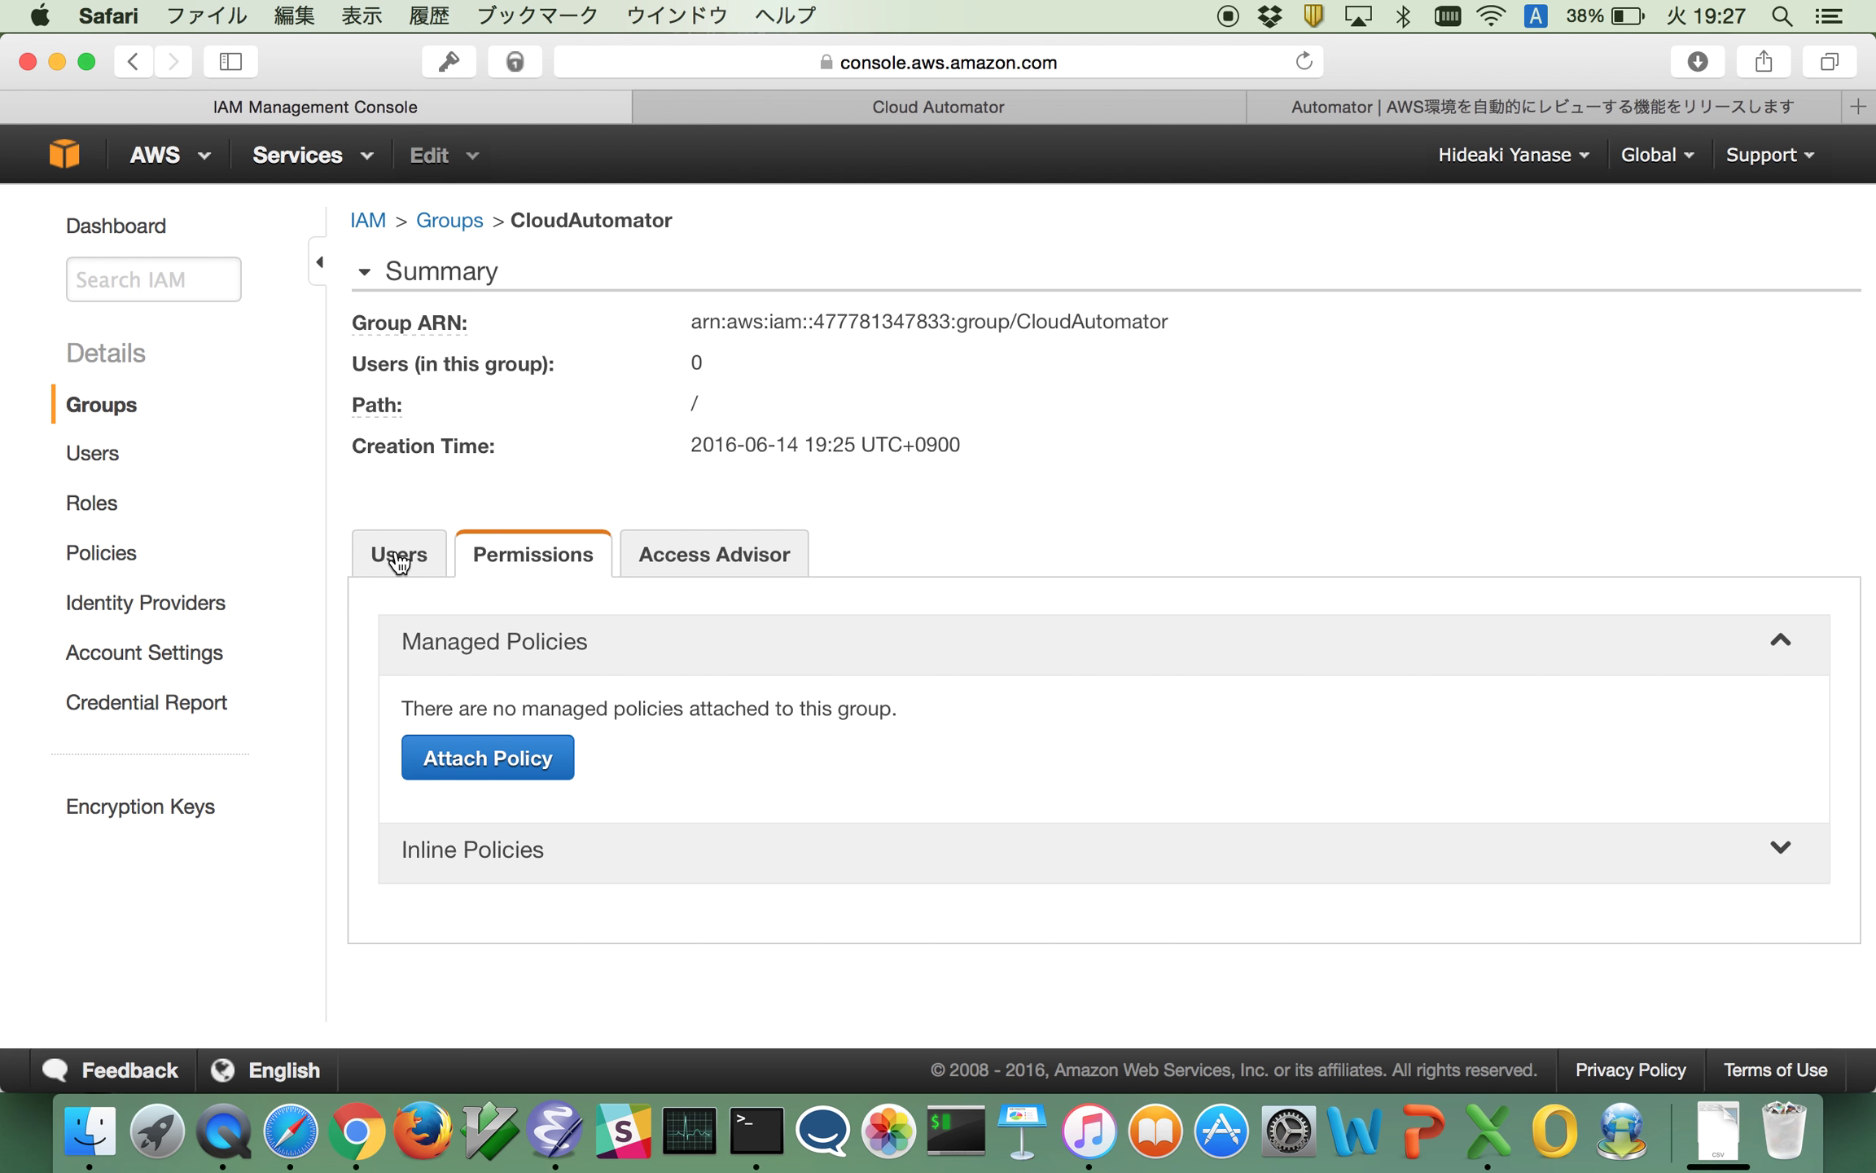
left_click(399, 558)
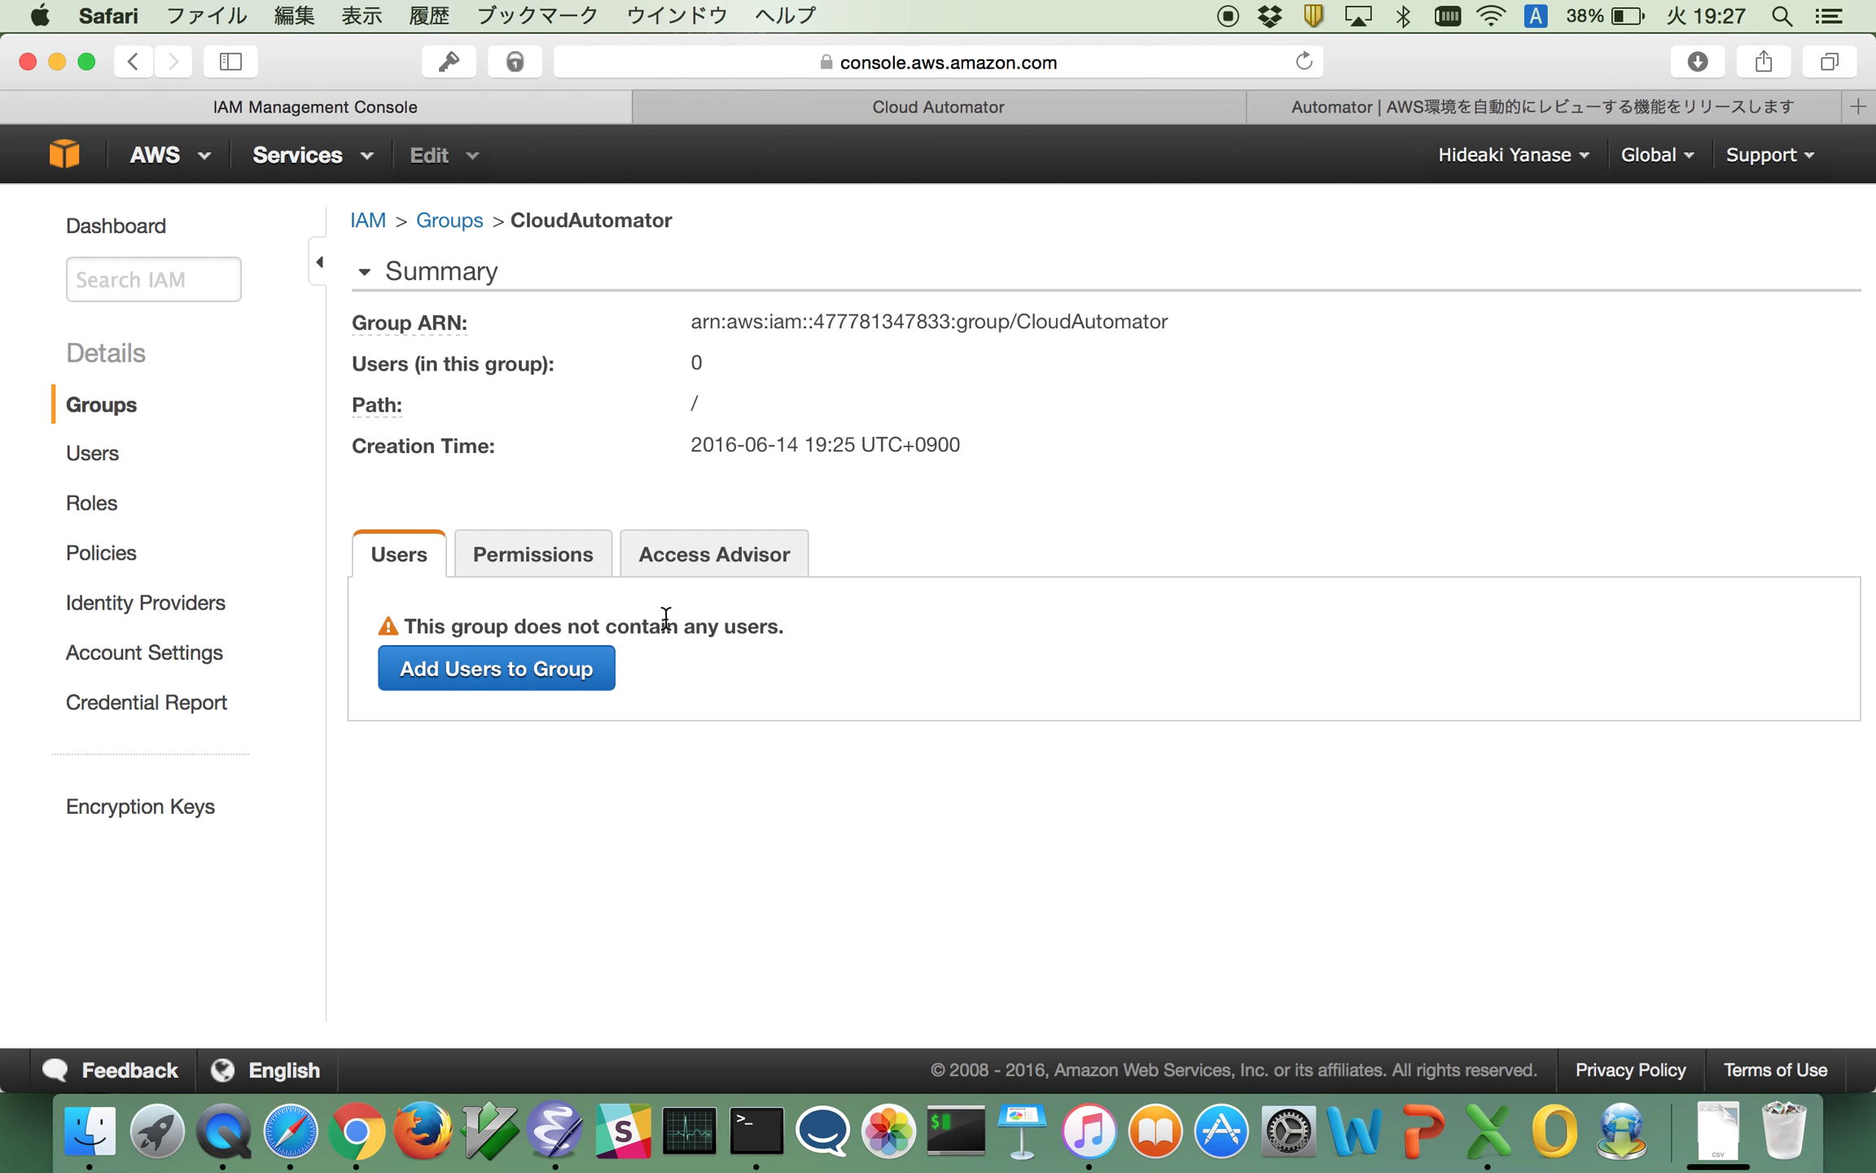
left_click(539, 676)
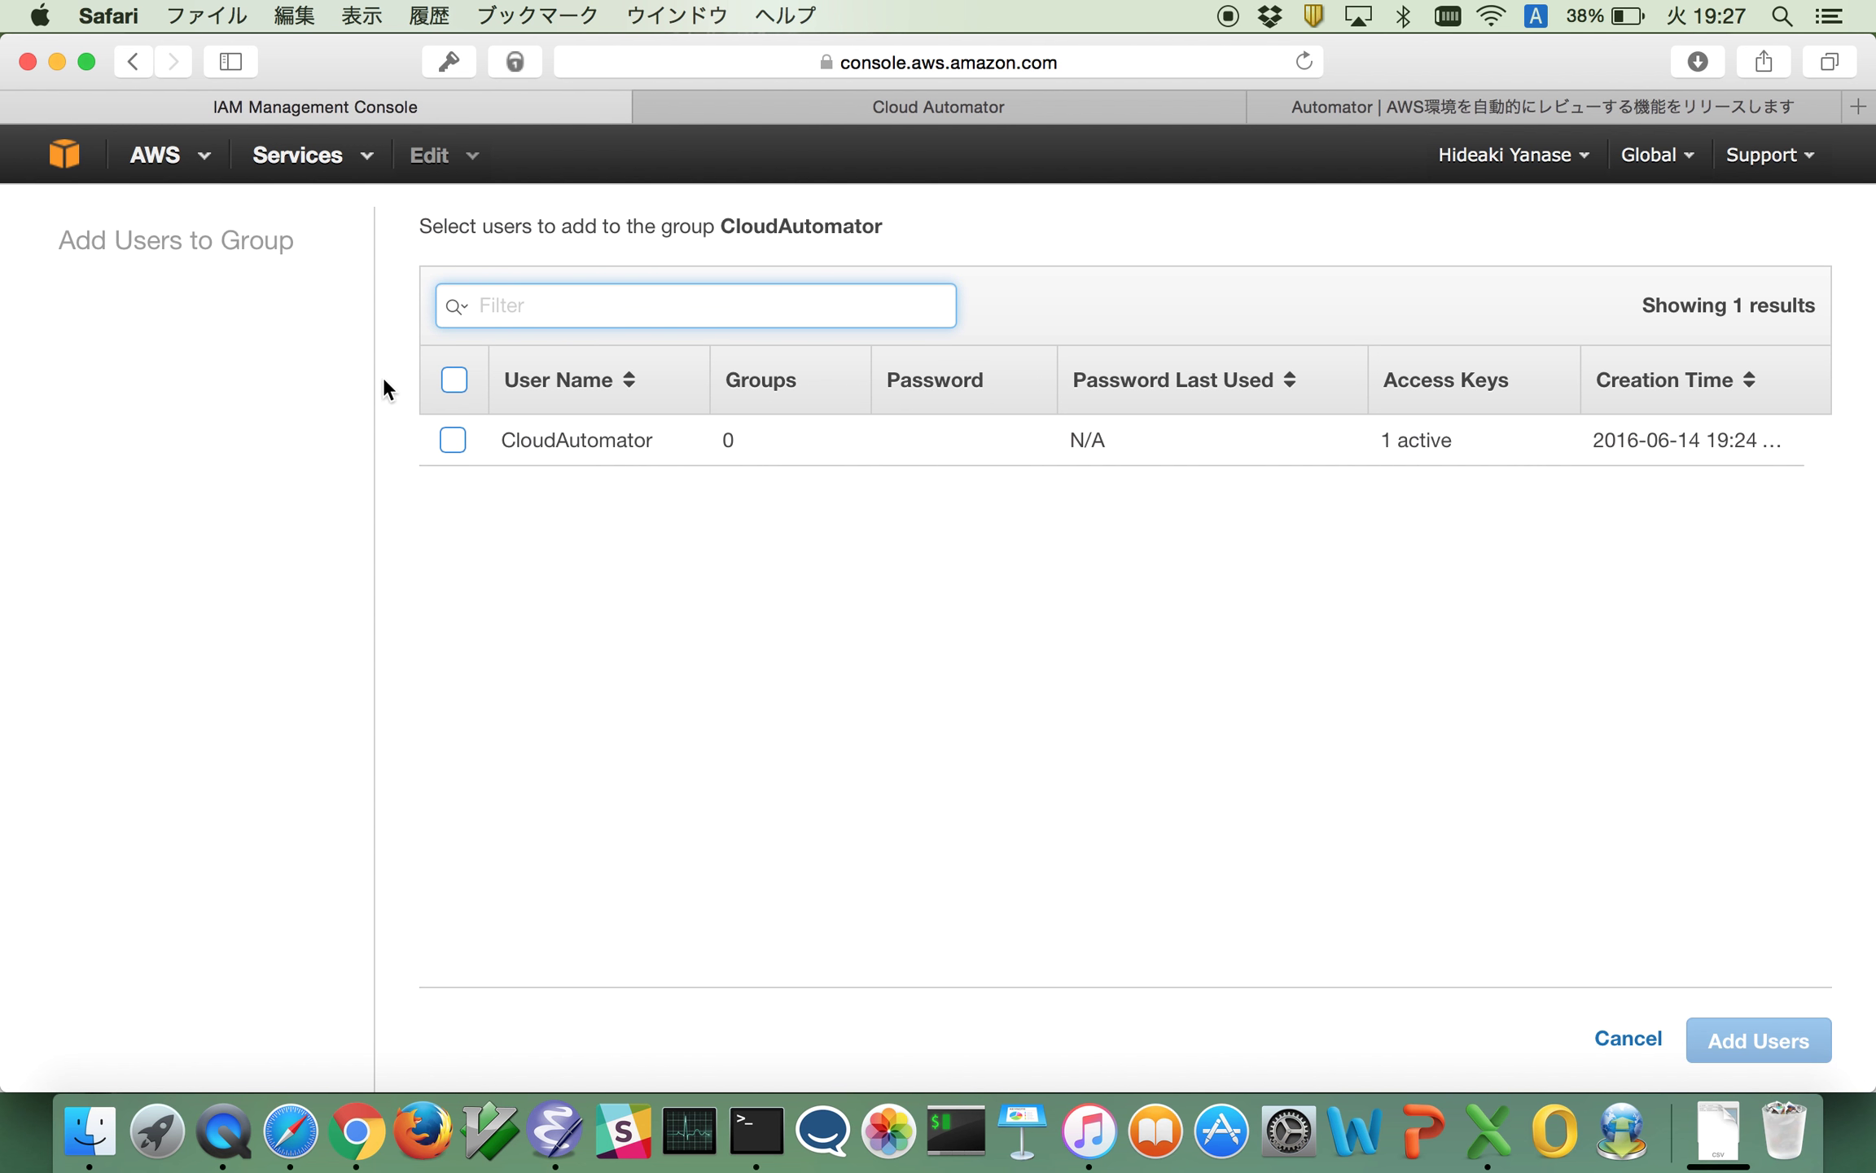
left_click(453, 440)
left_click(1737, 1037)
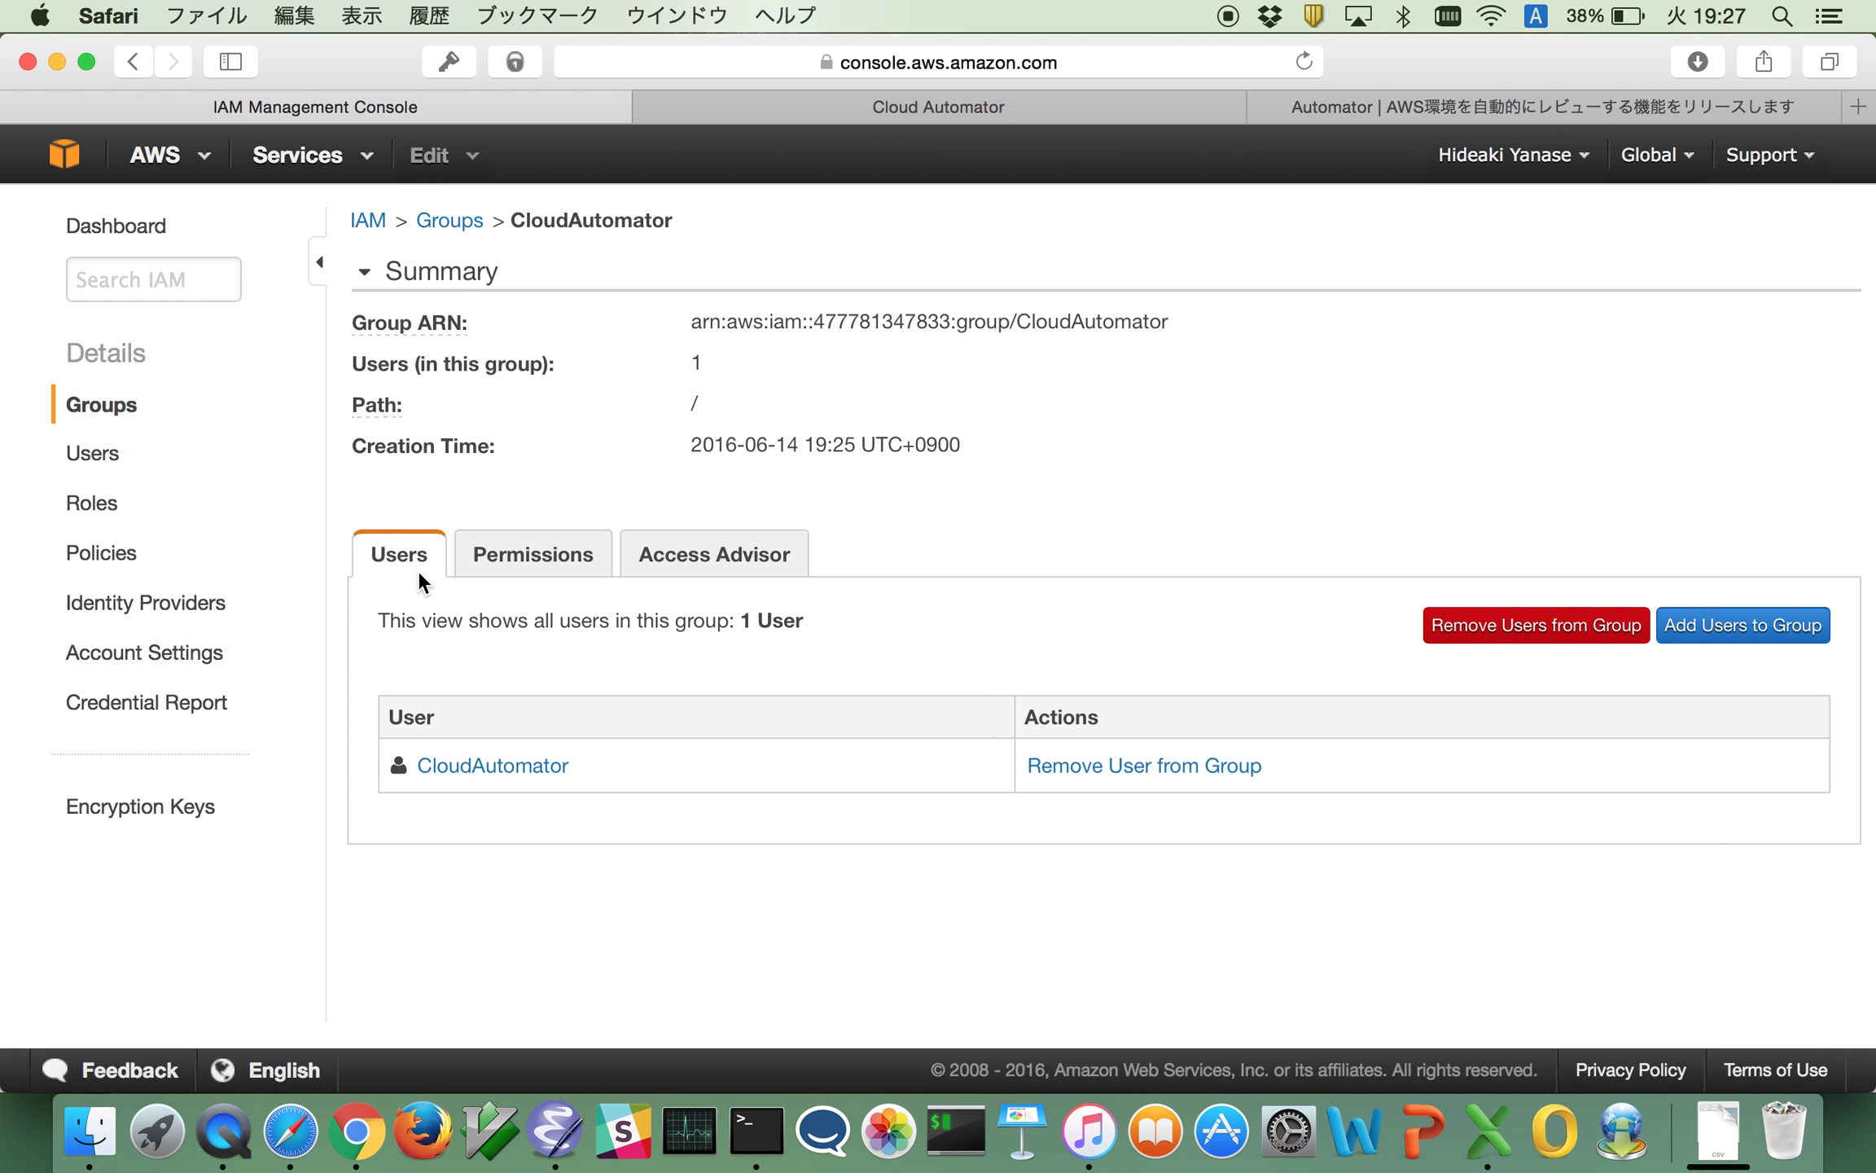
Attach the managed policy PowerUserAccess to the CloudAutomator group
left_click(530, 560)
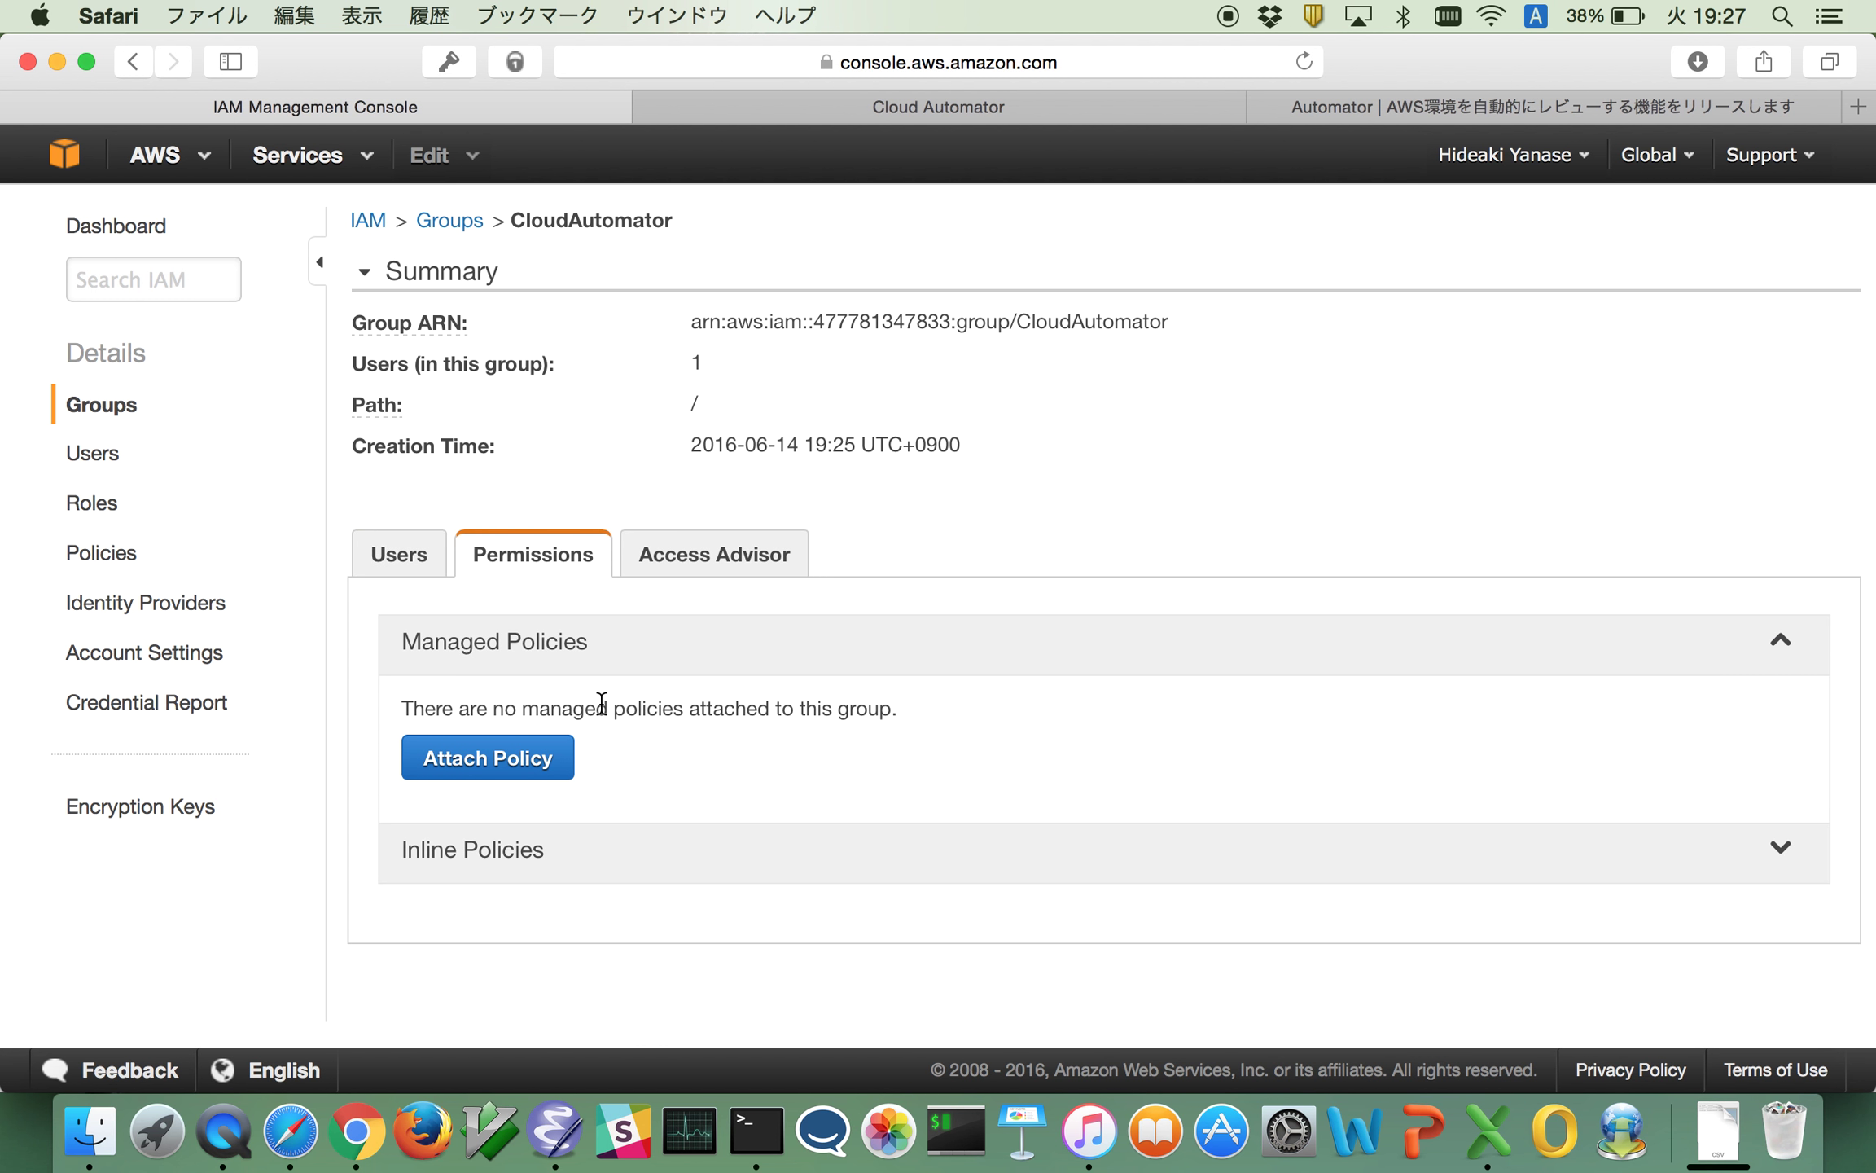
left_click(506, 773)
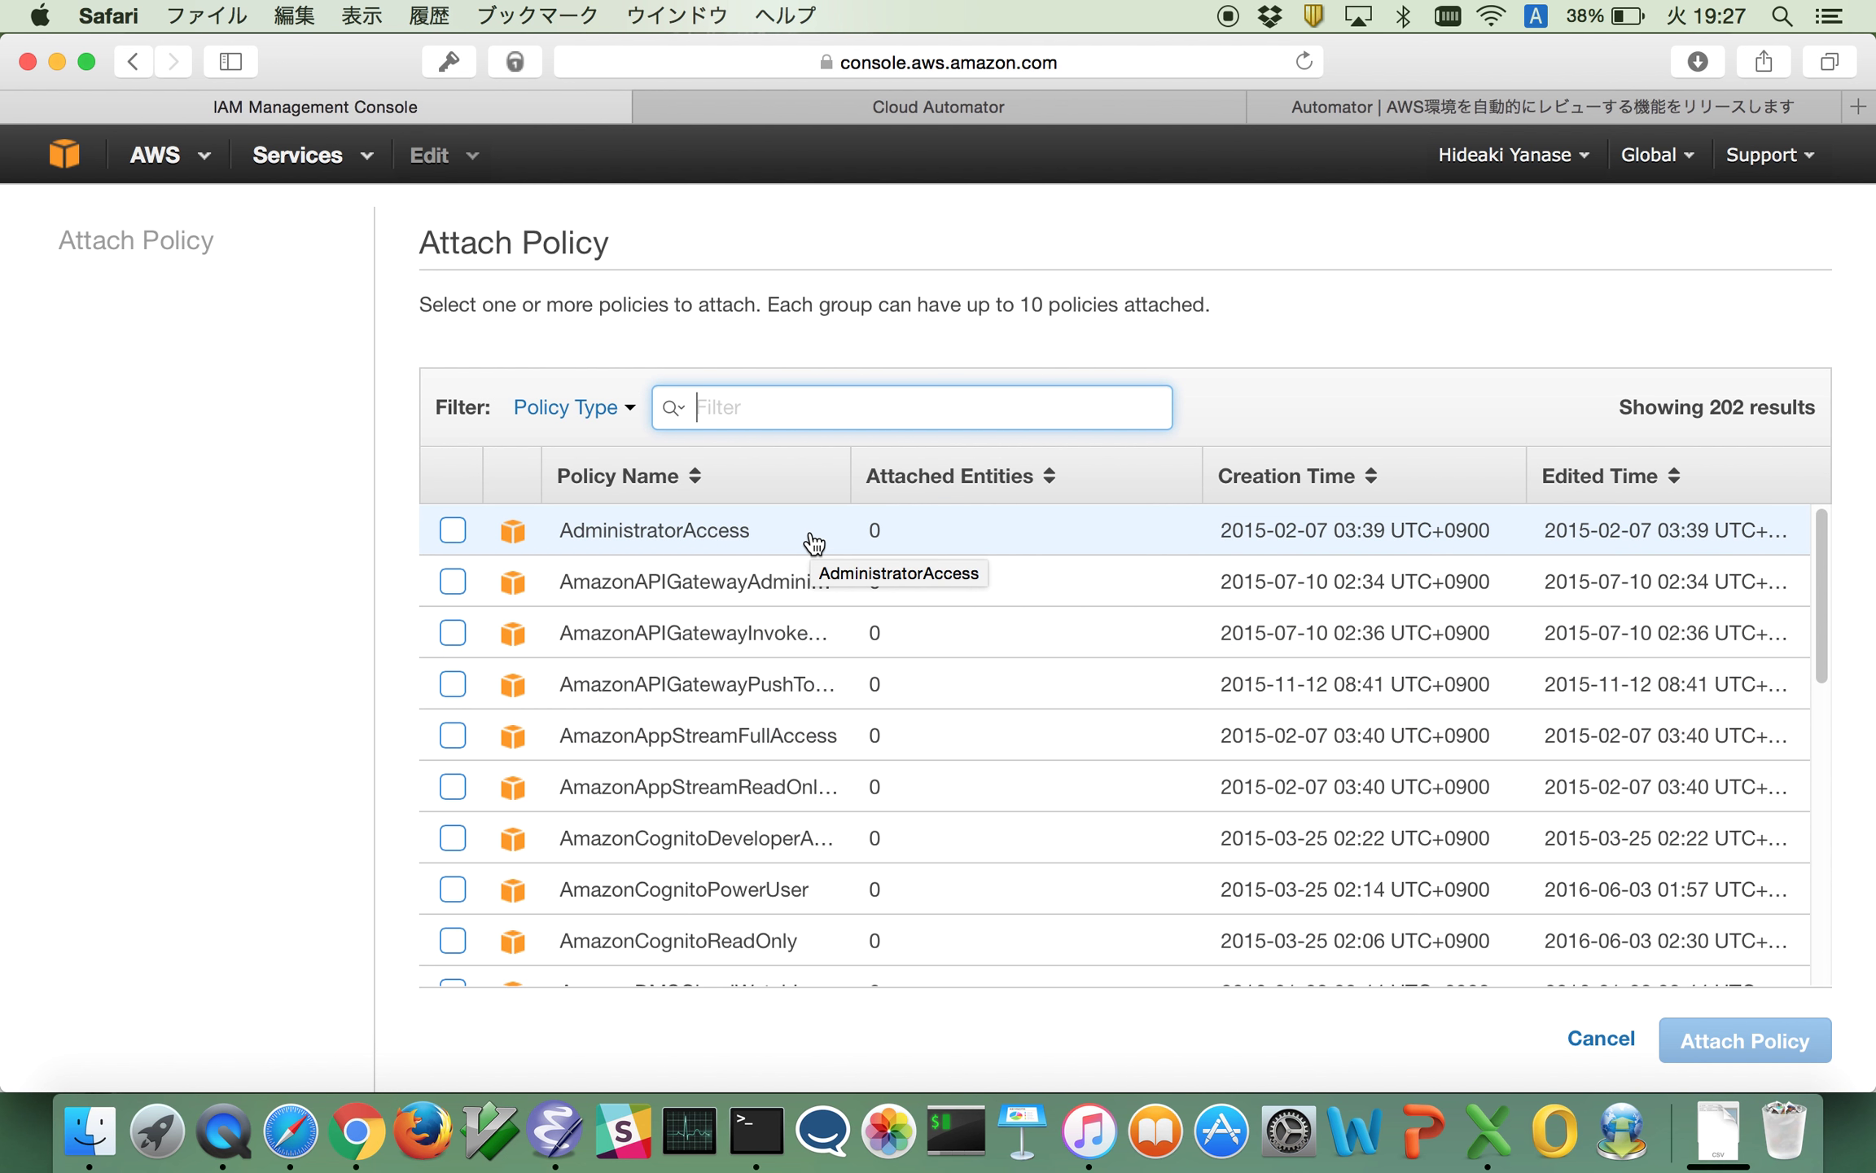
type("Power")
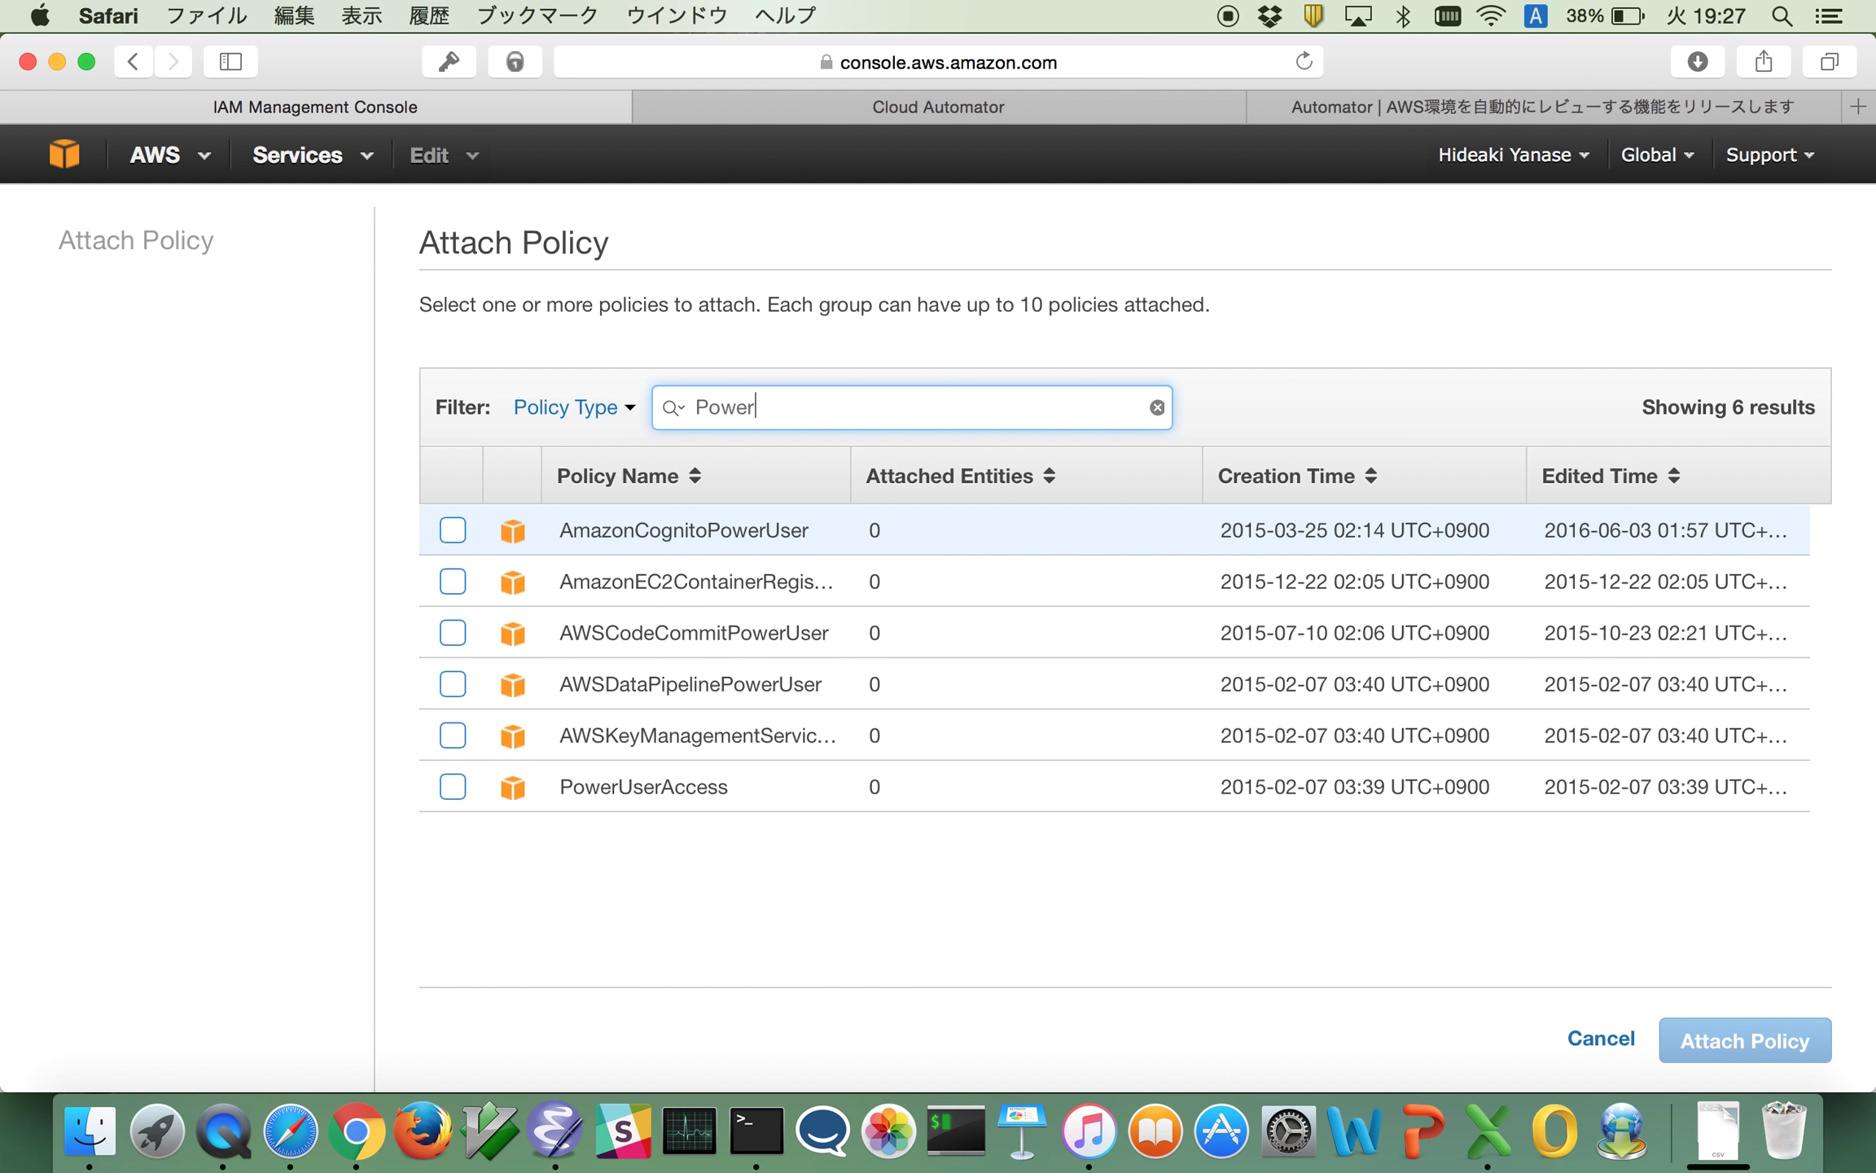
type("UserAccess")
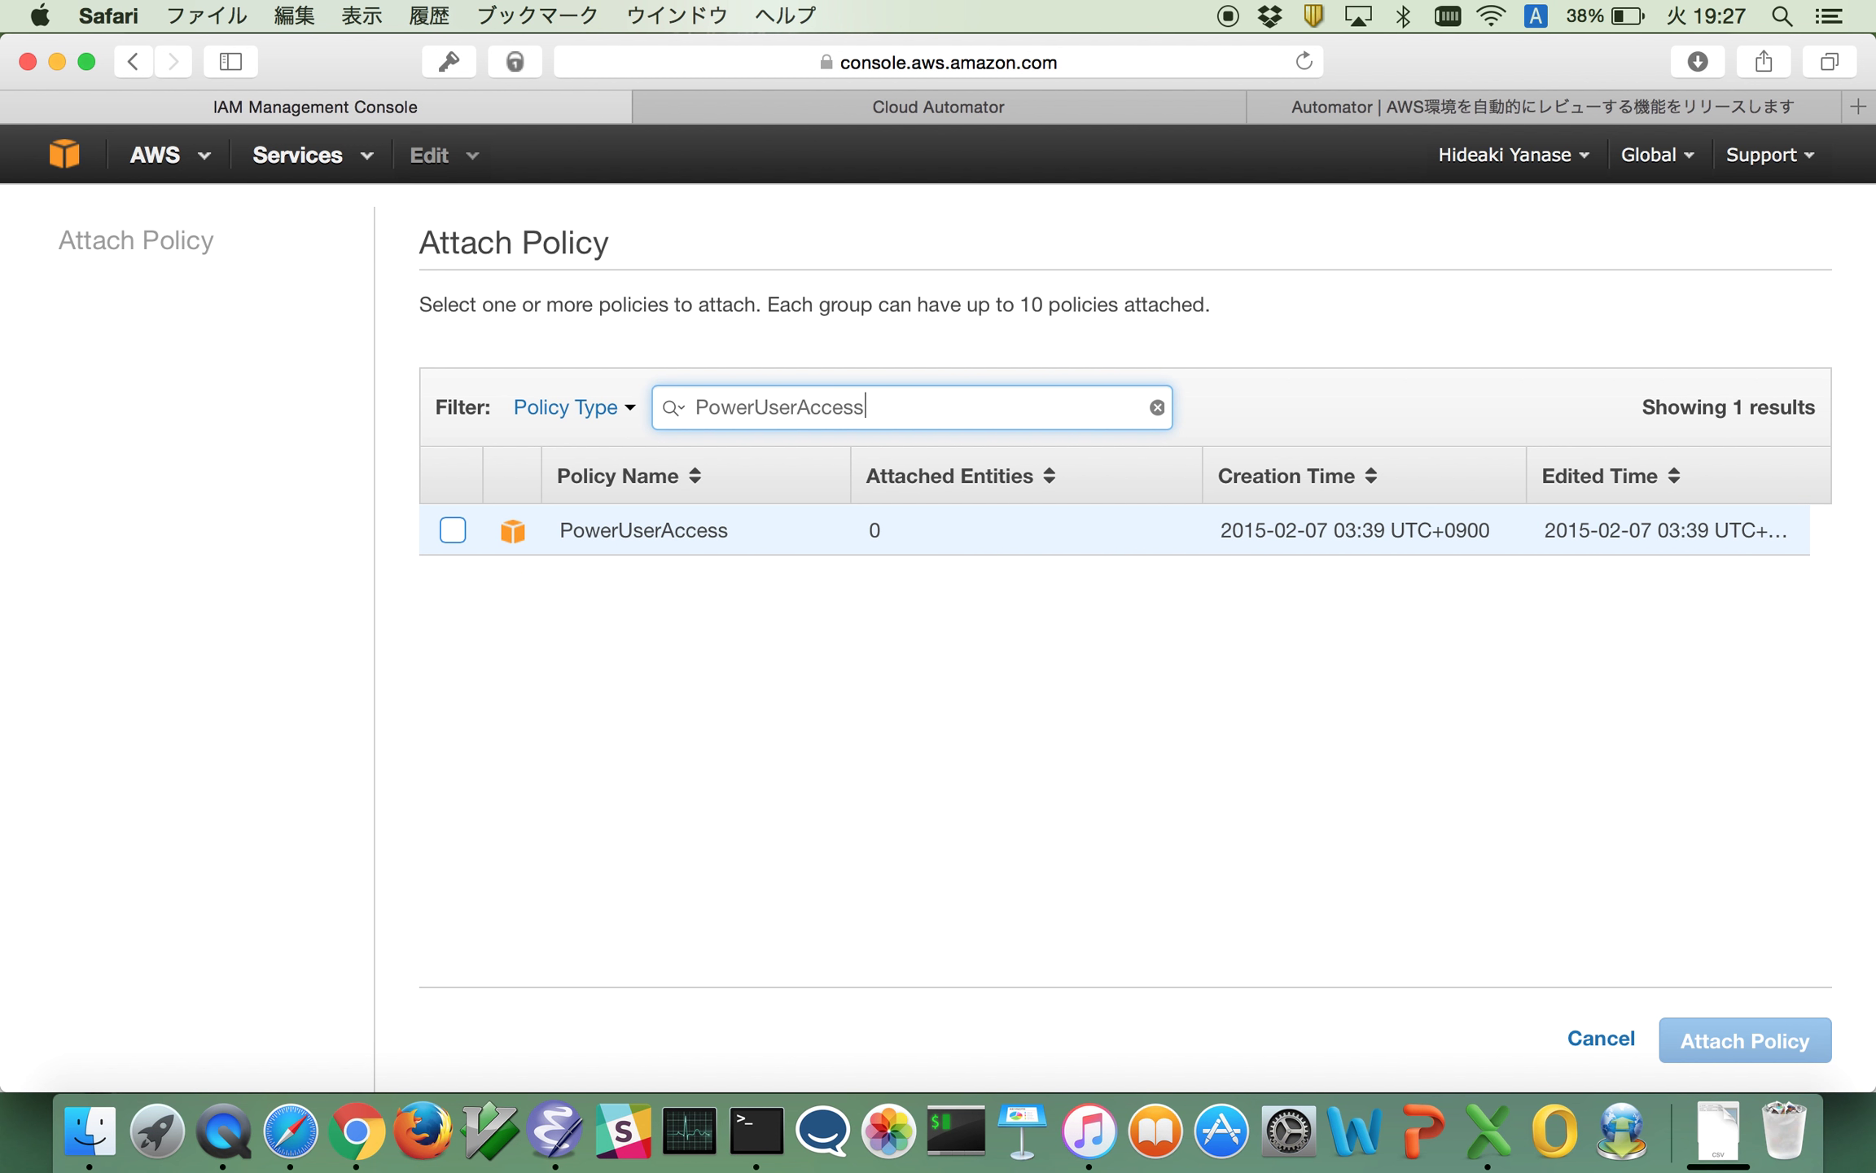
left_click(453, 530)
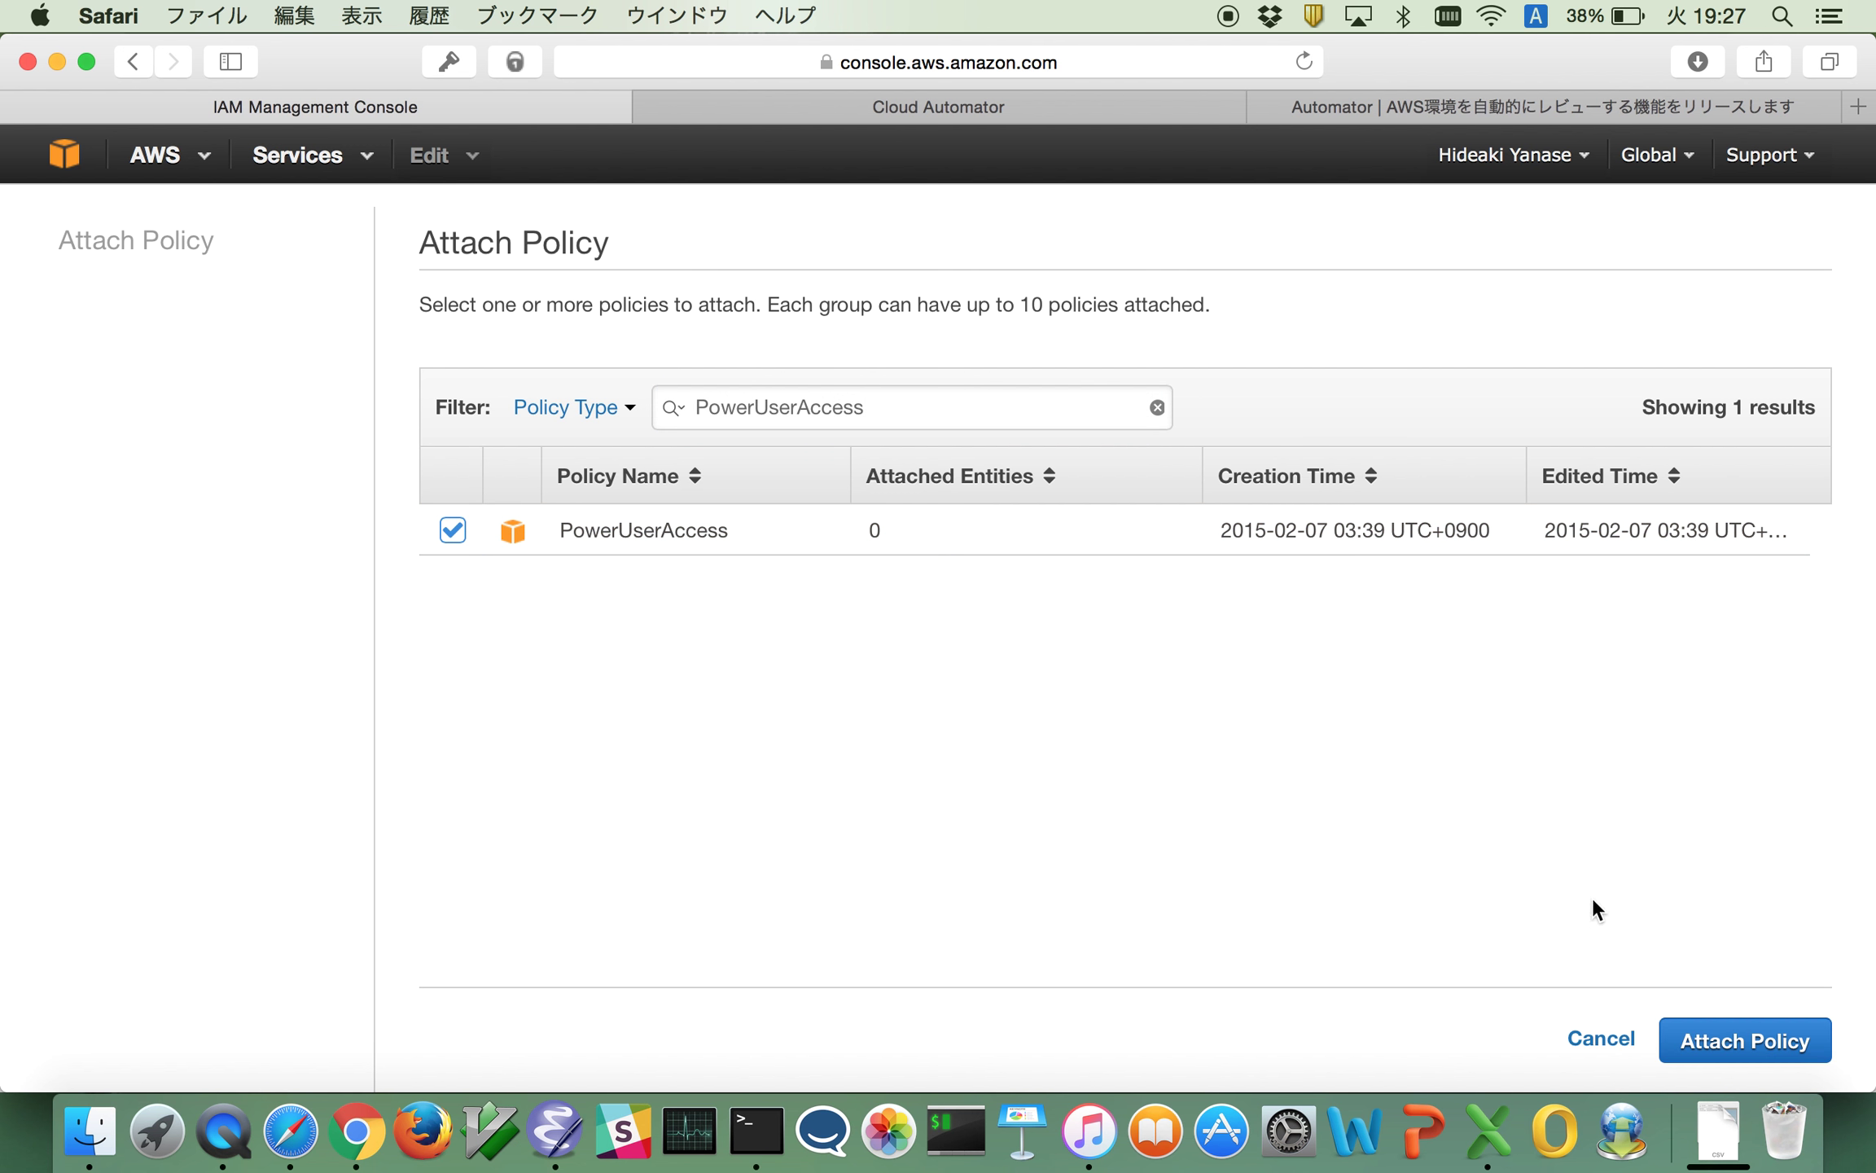
left_click(1681, 1033)
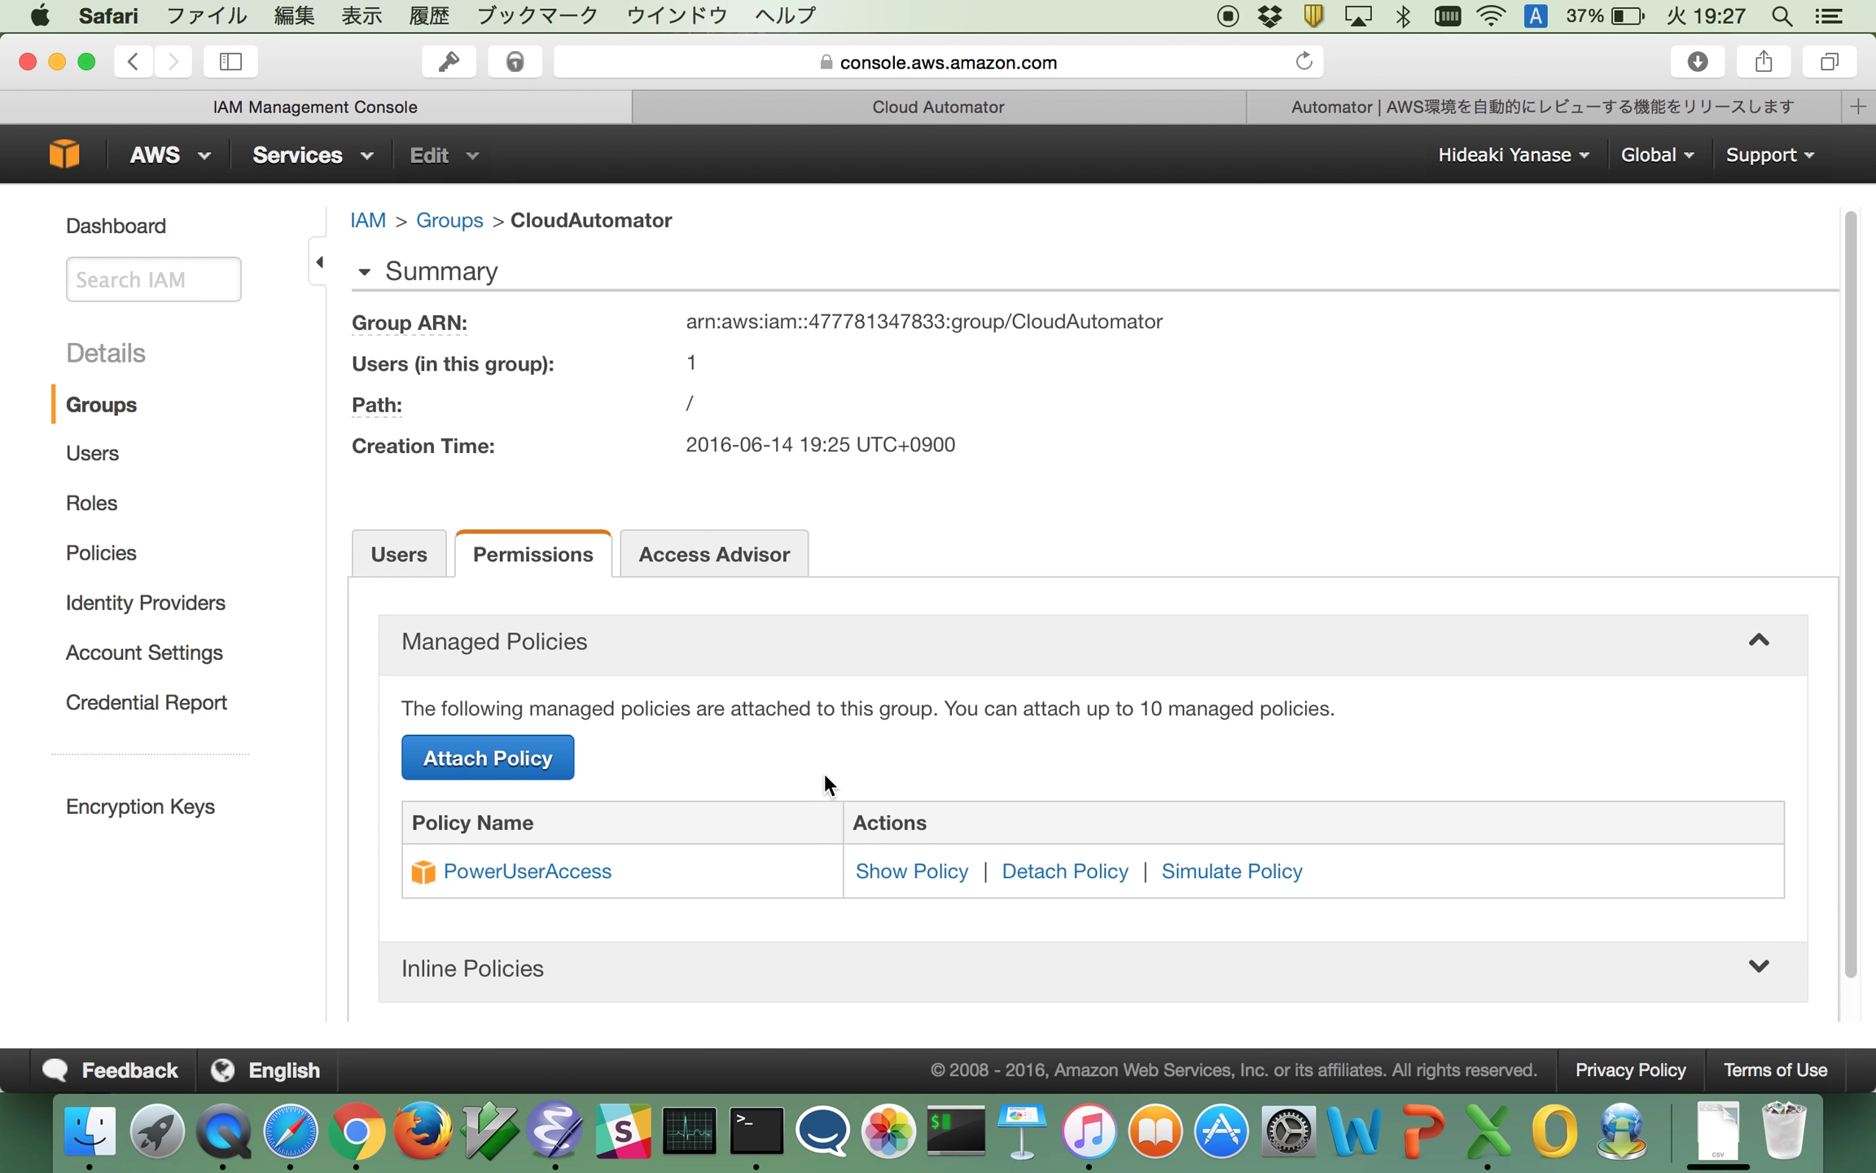
Attach the custom CloudAutomatorConfigReviewPolicy to the CloudAutomator group, filtering the policies by CloudAutomator
left_click(554, 761)
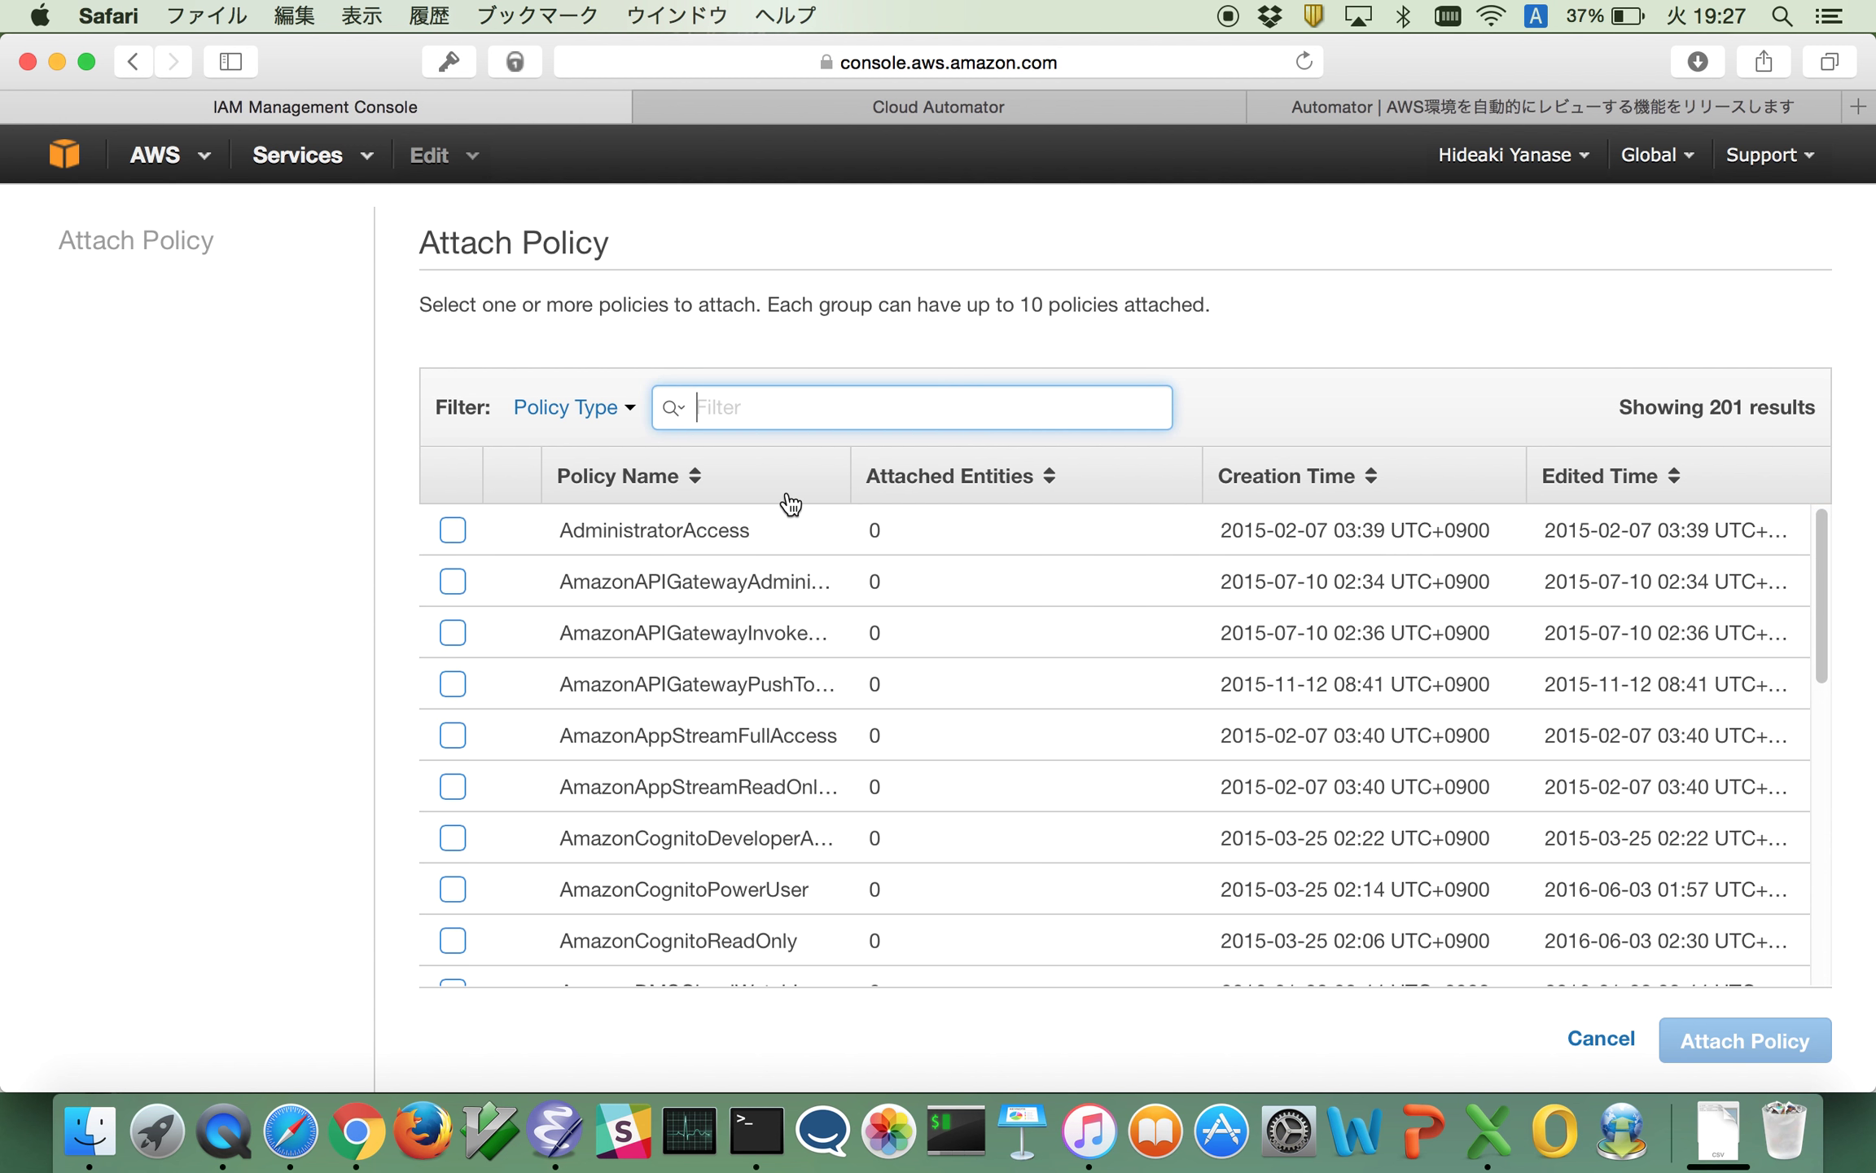
type("Cloud")
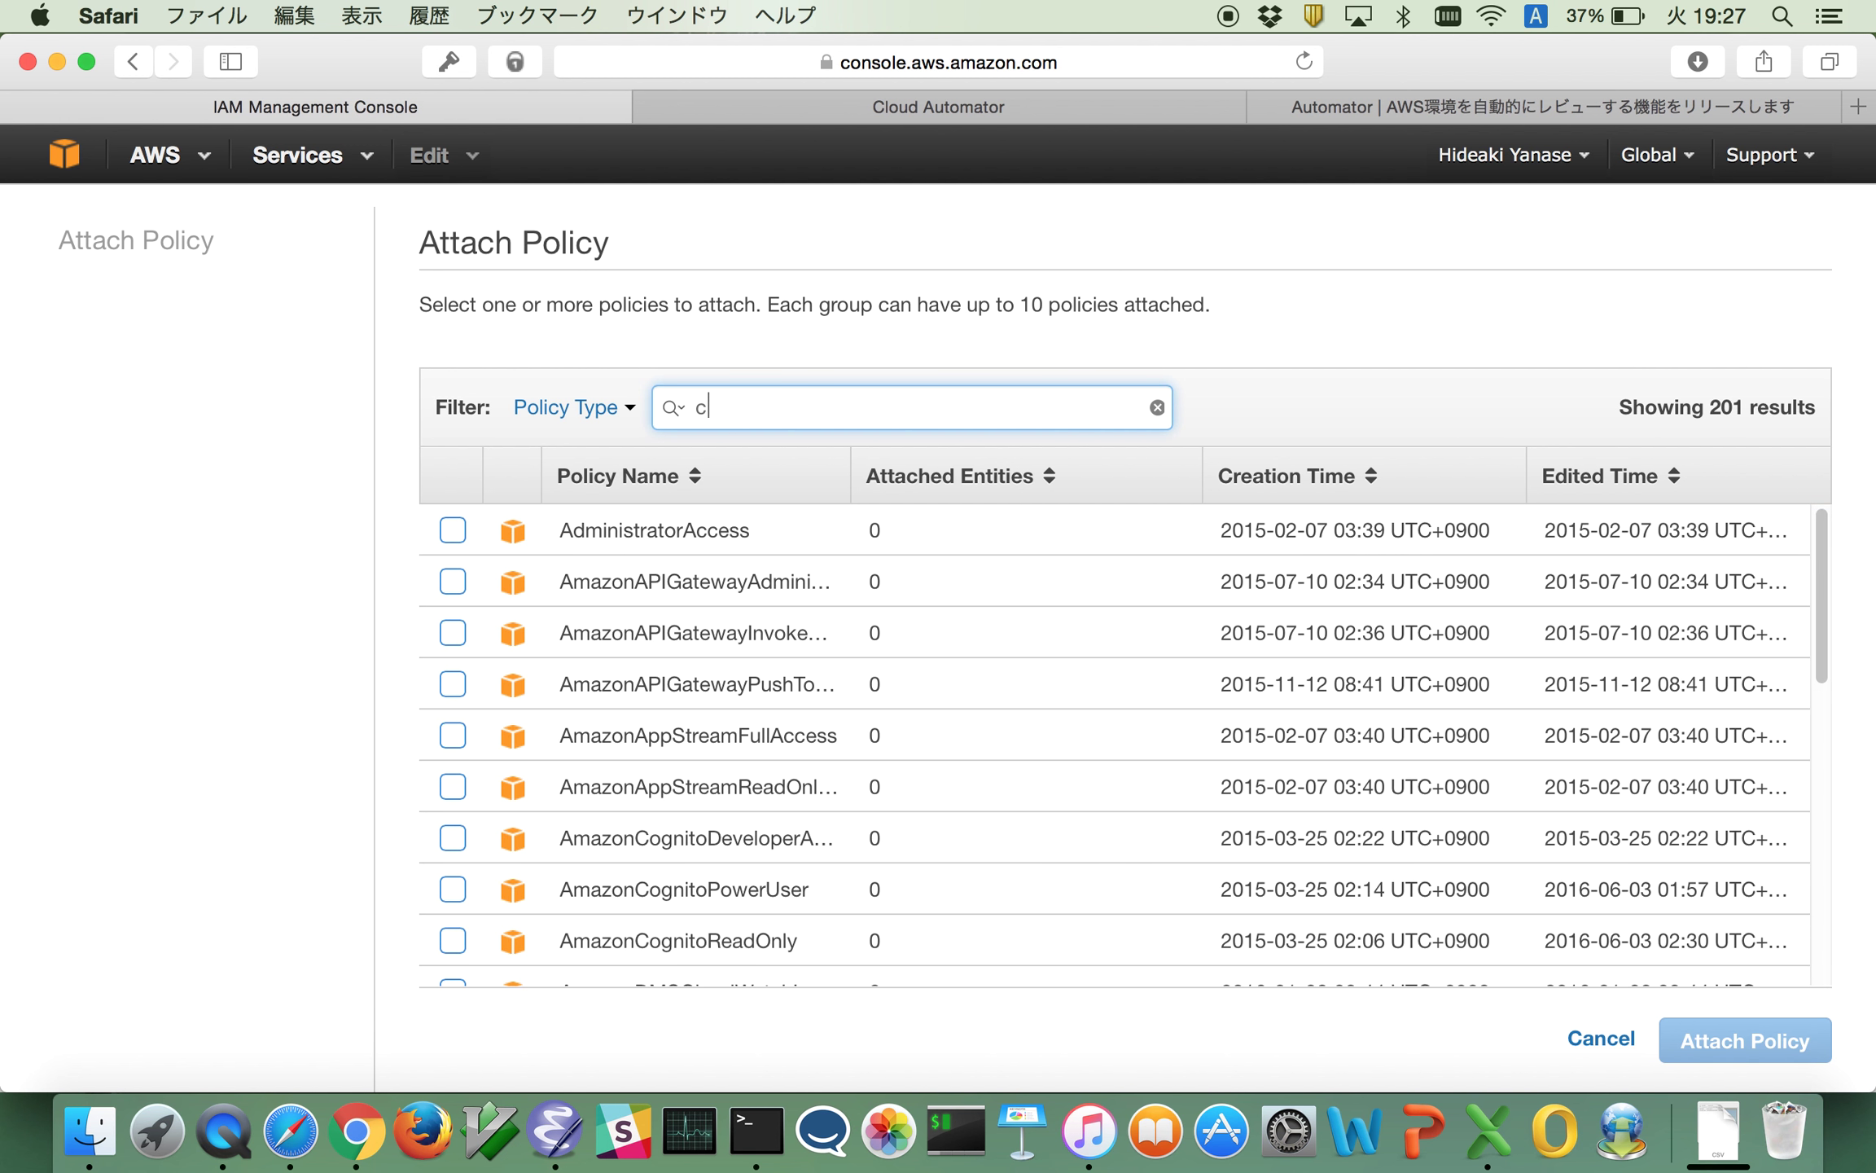
type("Automatow")
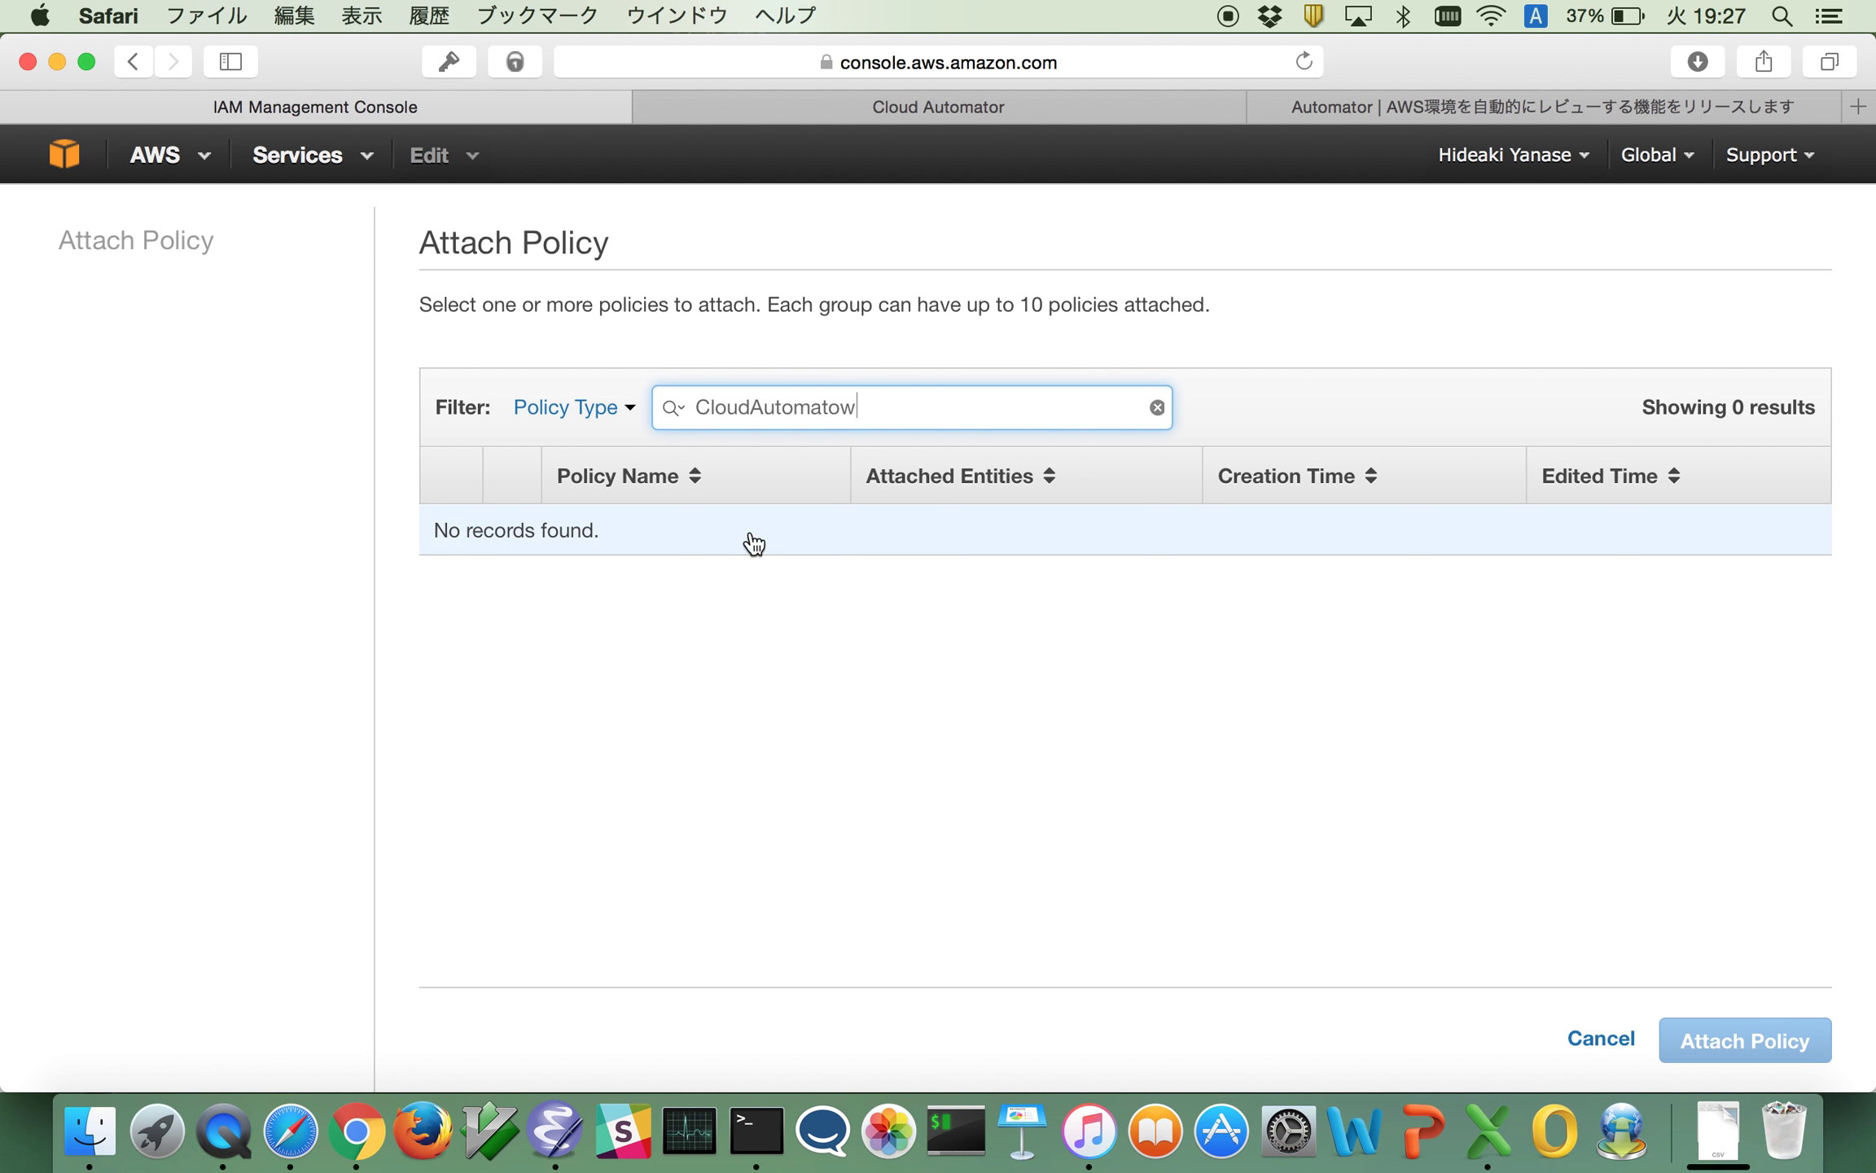
key("BackSpace")
type("r")
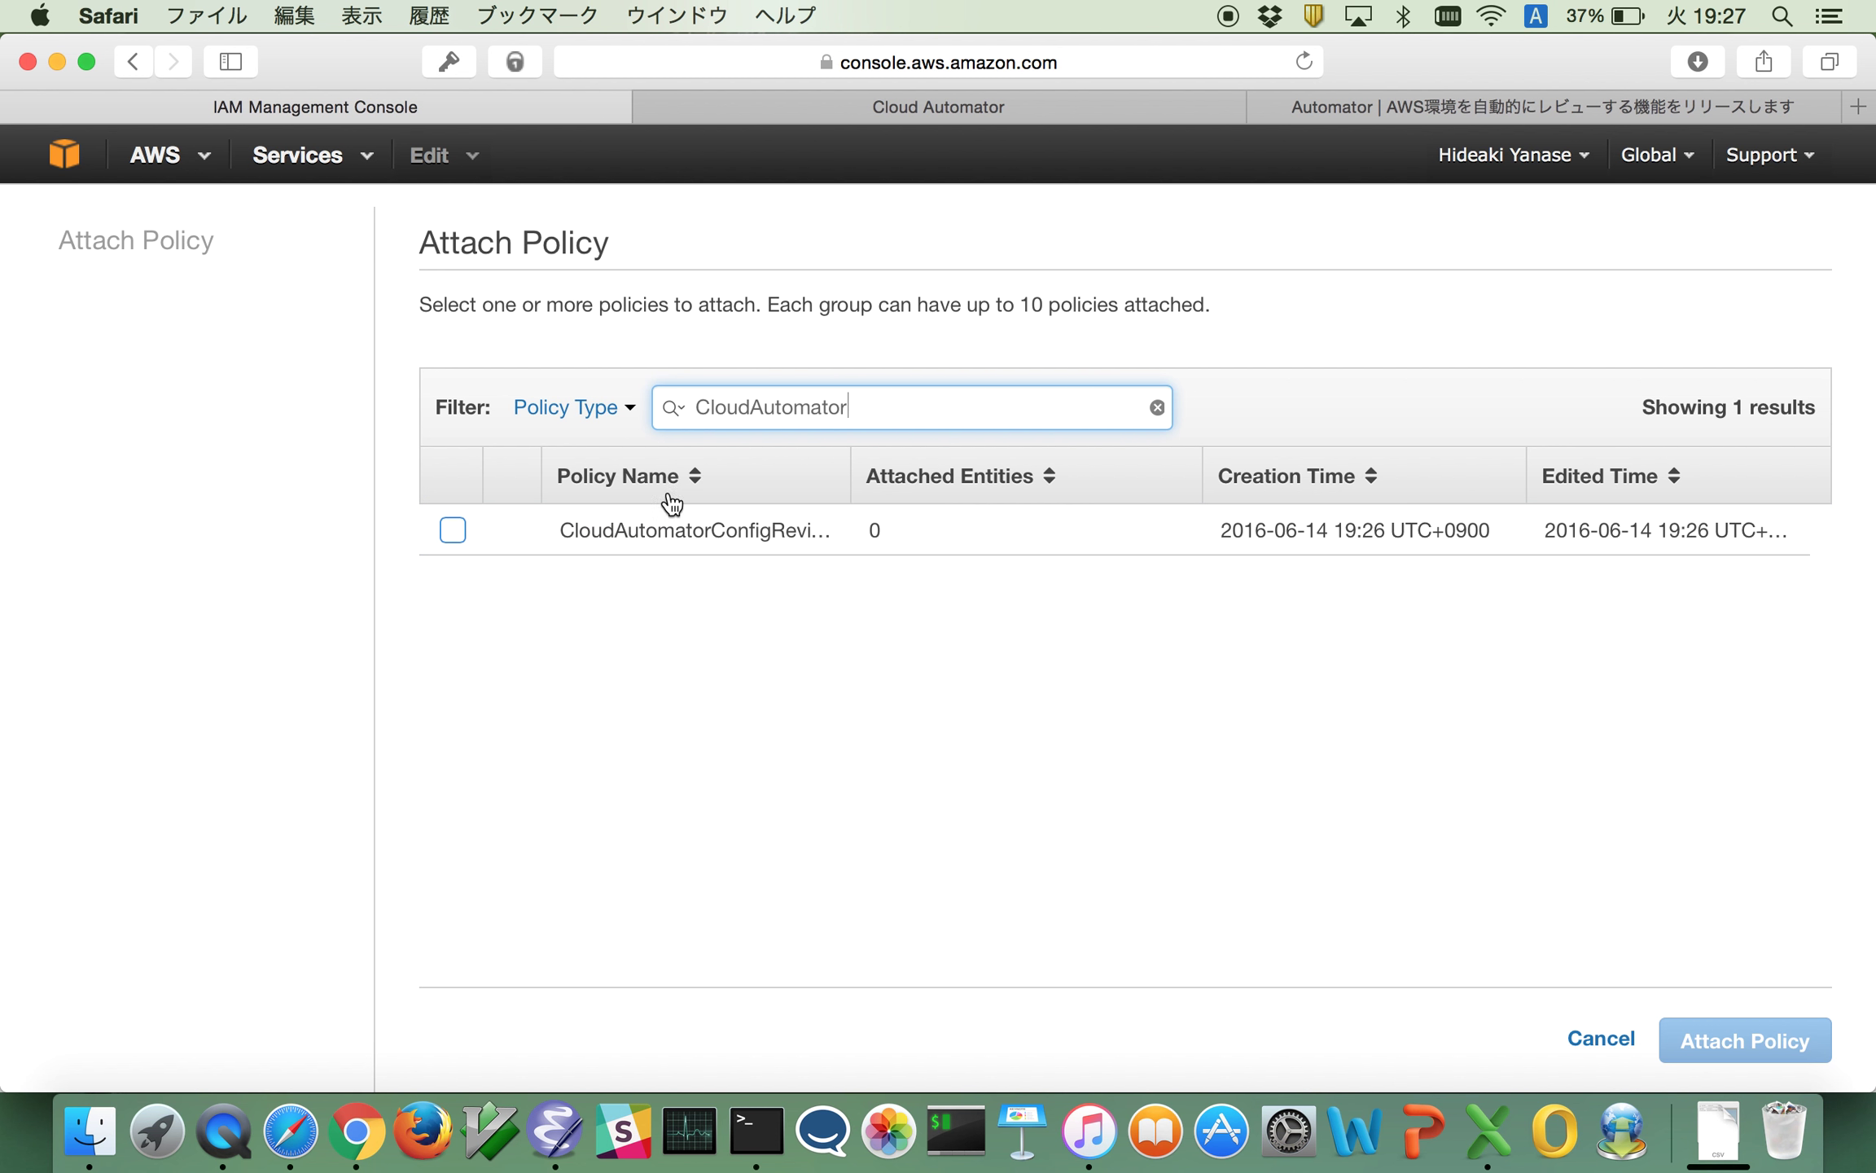
left_click(451, 530)
left_click(1705, 1035)
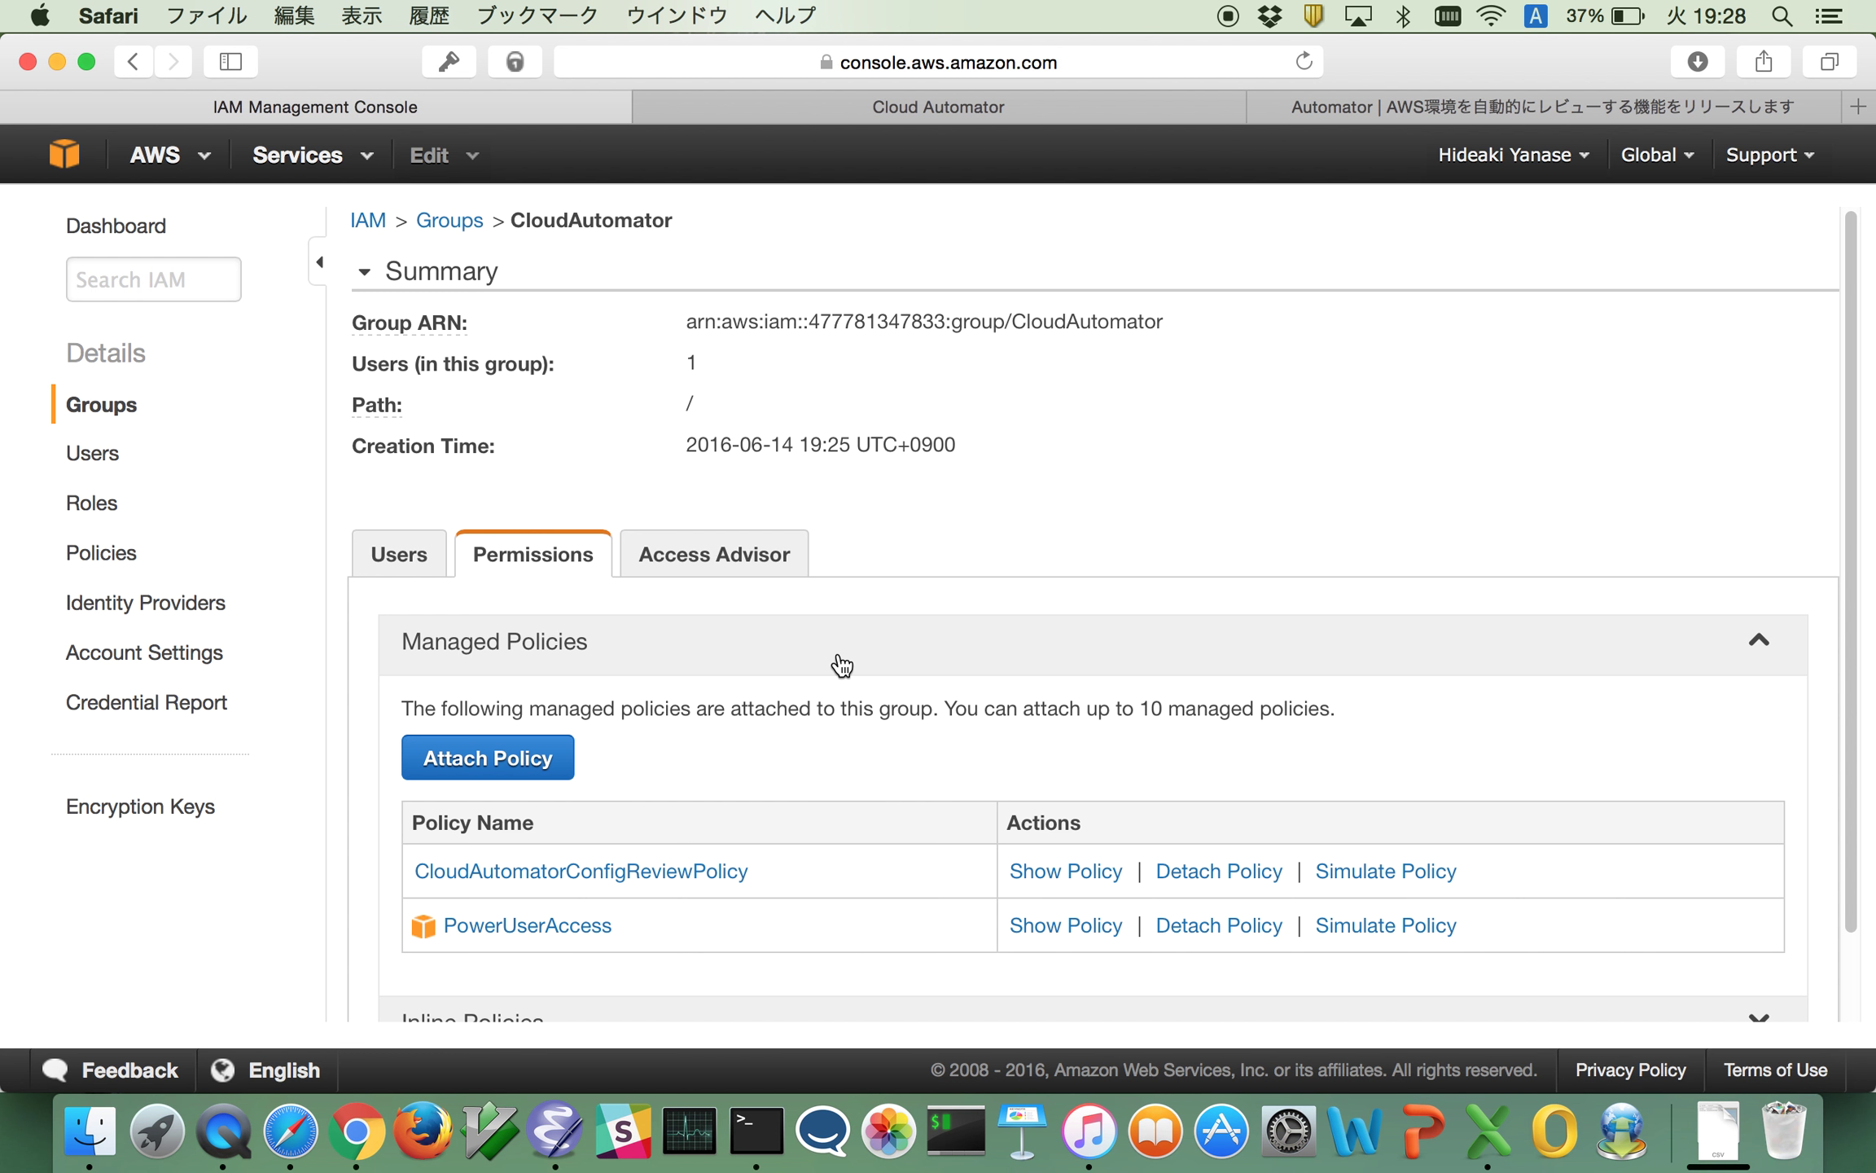
Switch to Cloud Automator and start adding an AWS account named テスト用AWSアカウント
left_click(934, 113)
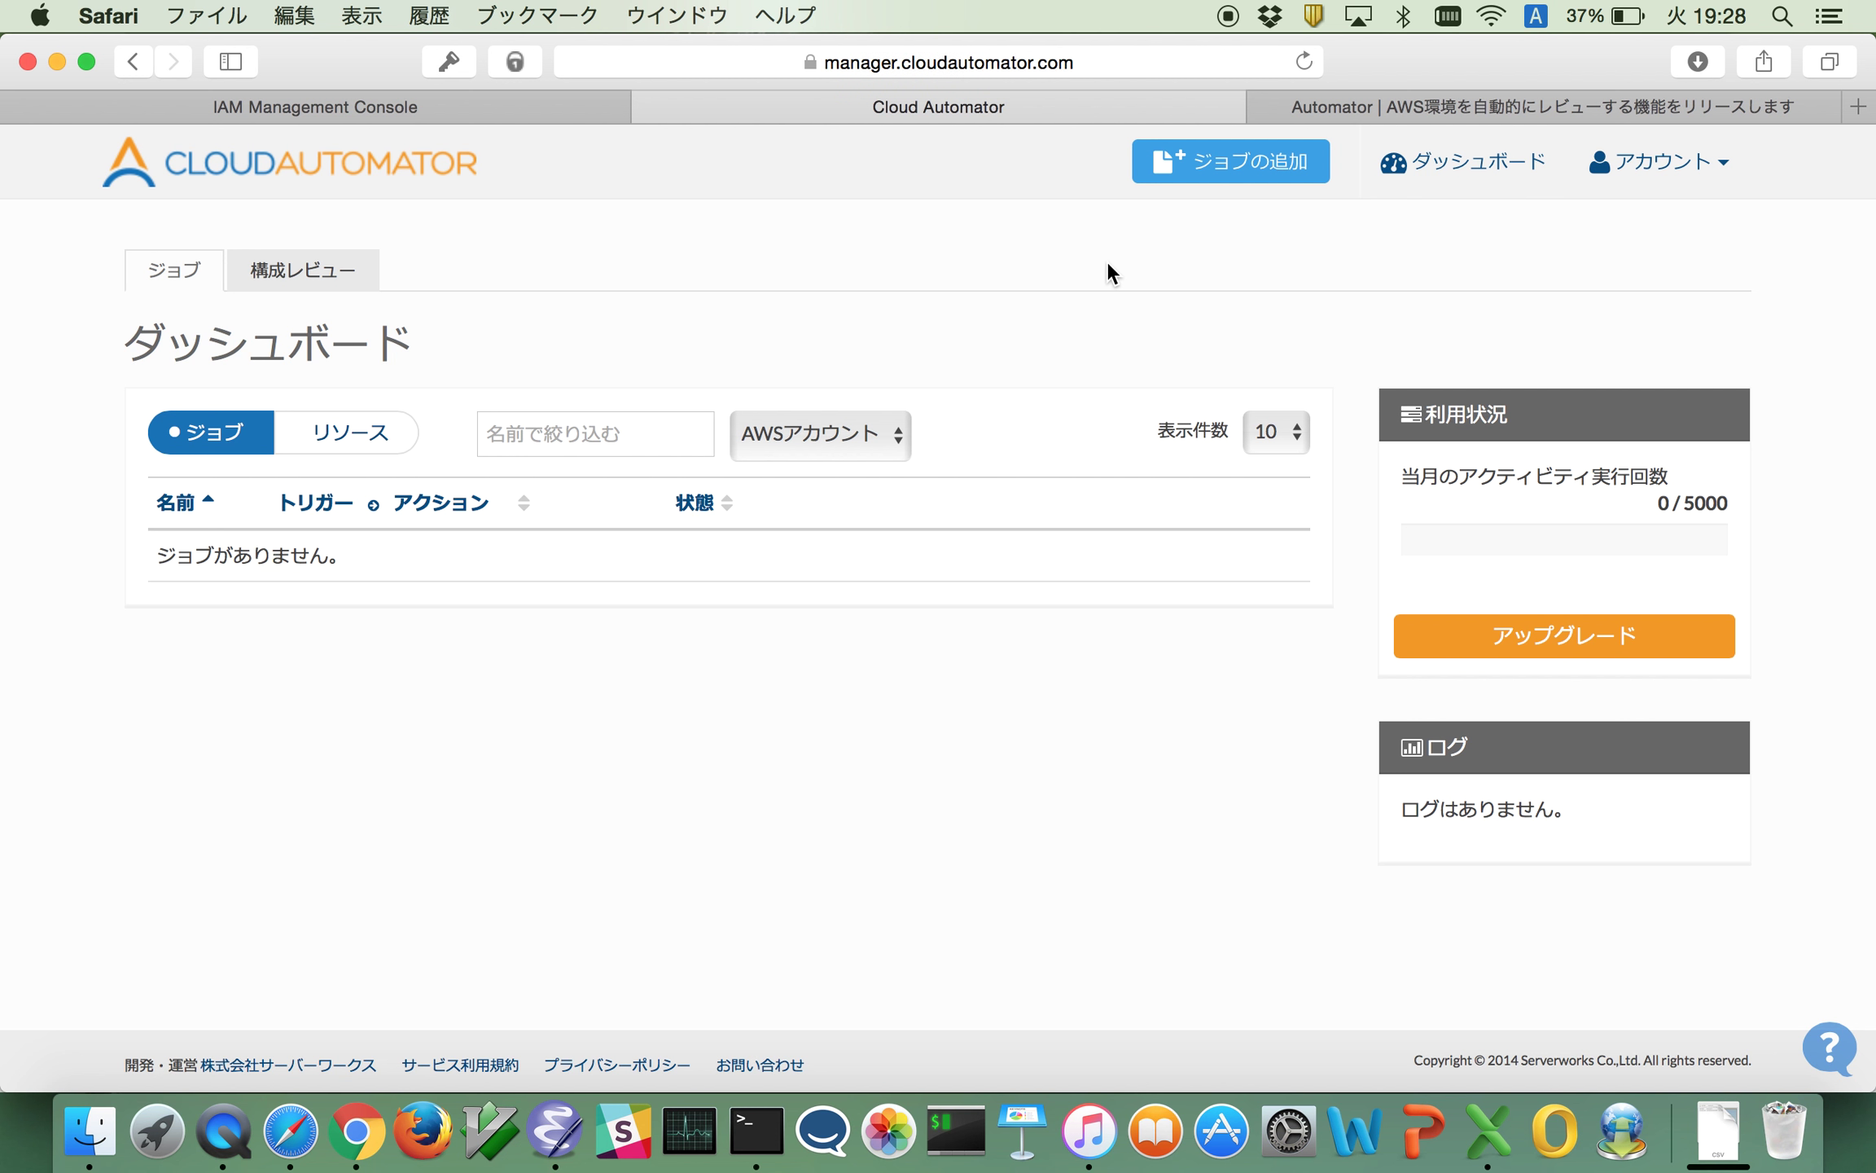
left_click(1671, 166)
left_click(1641, 301)
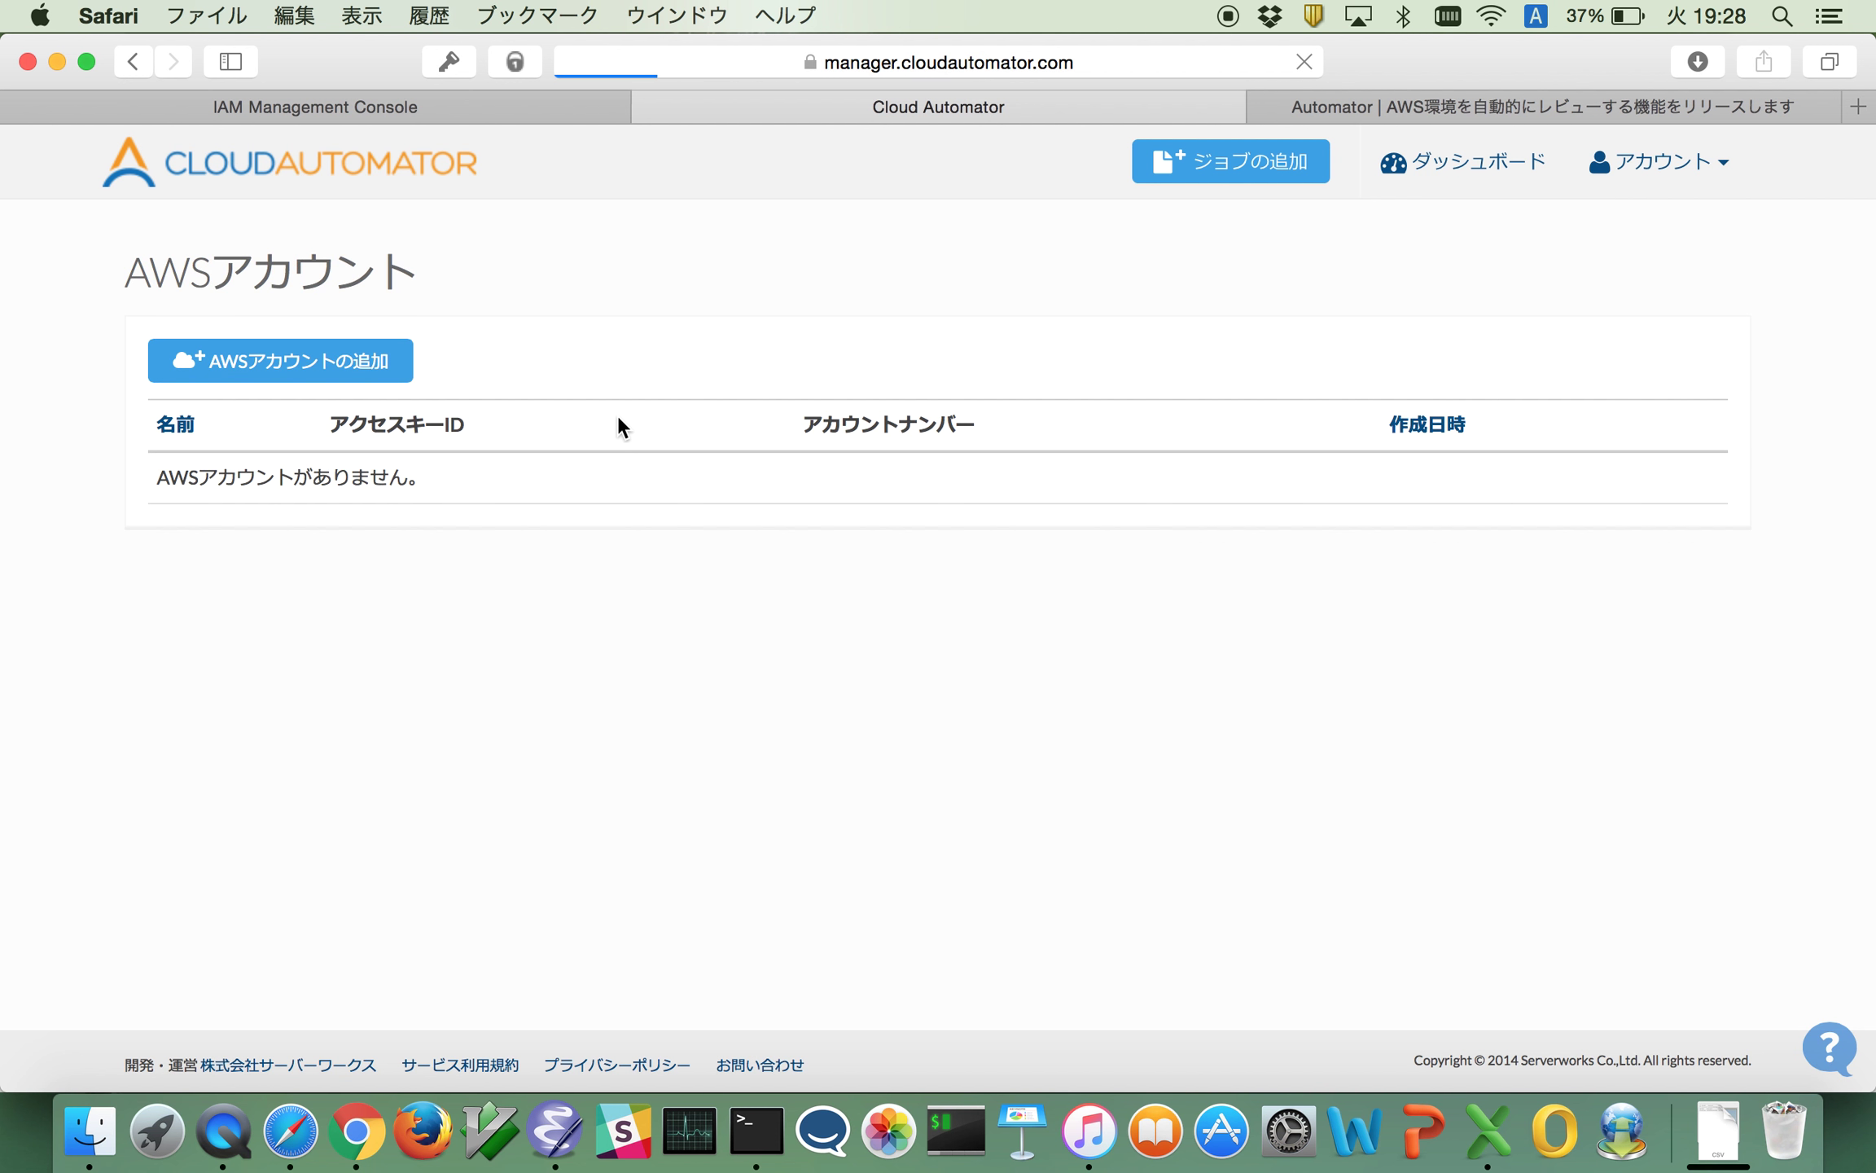
left_click(347, 373)
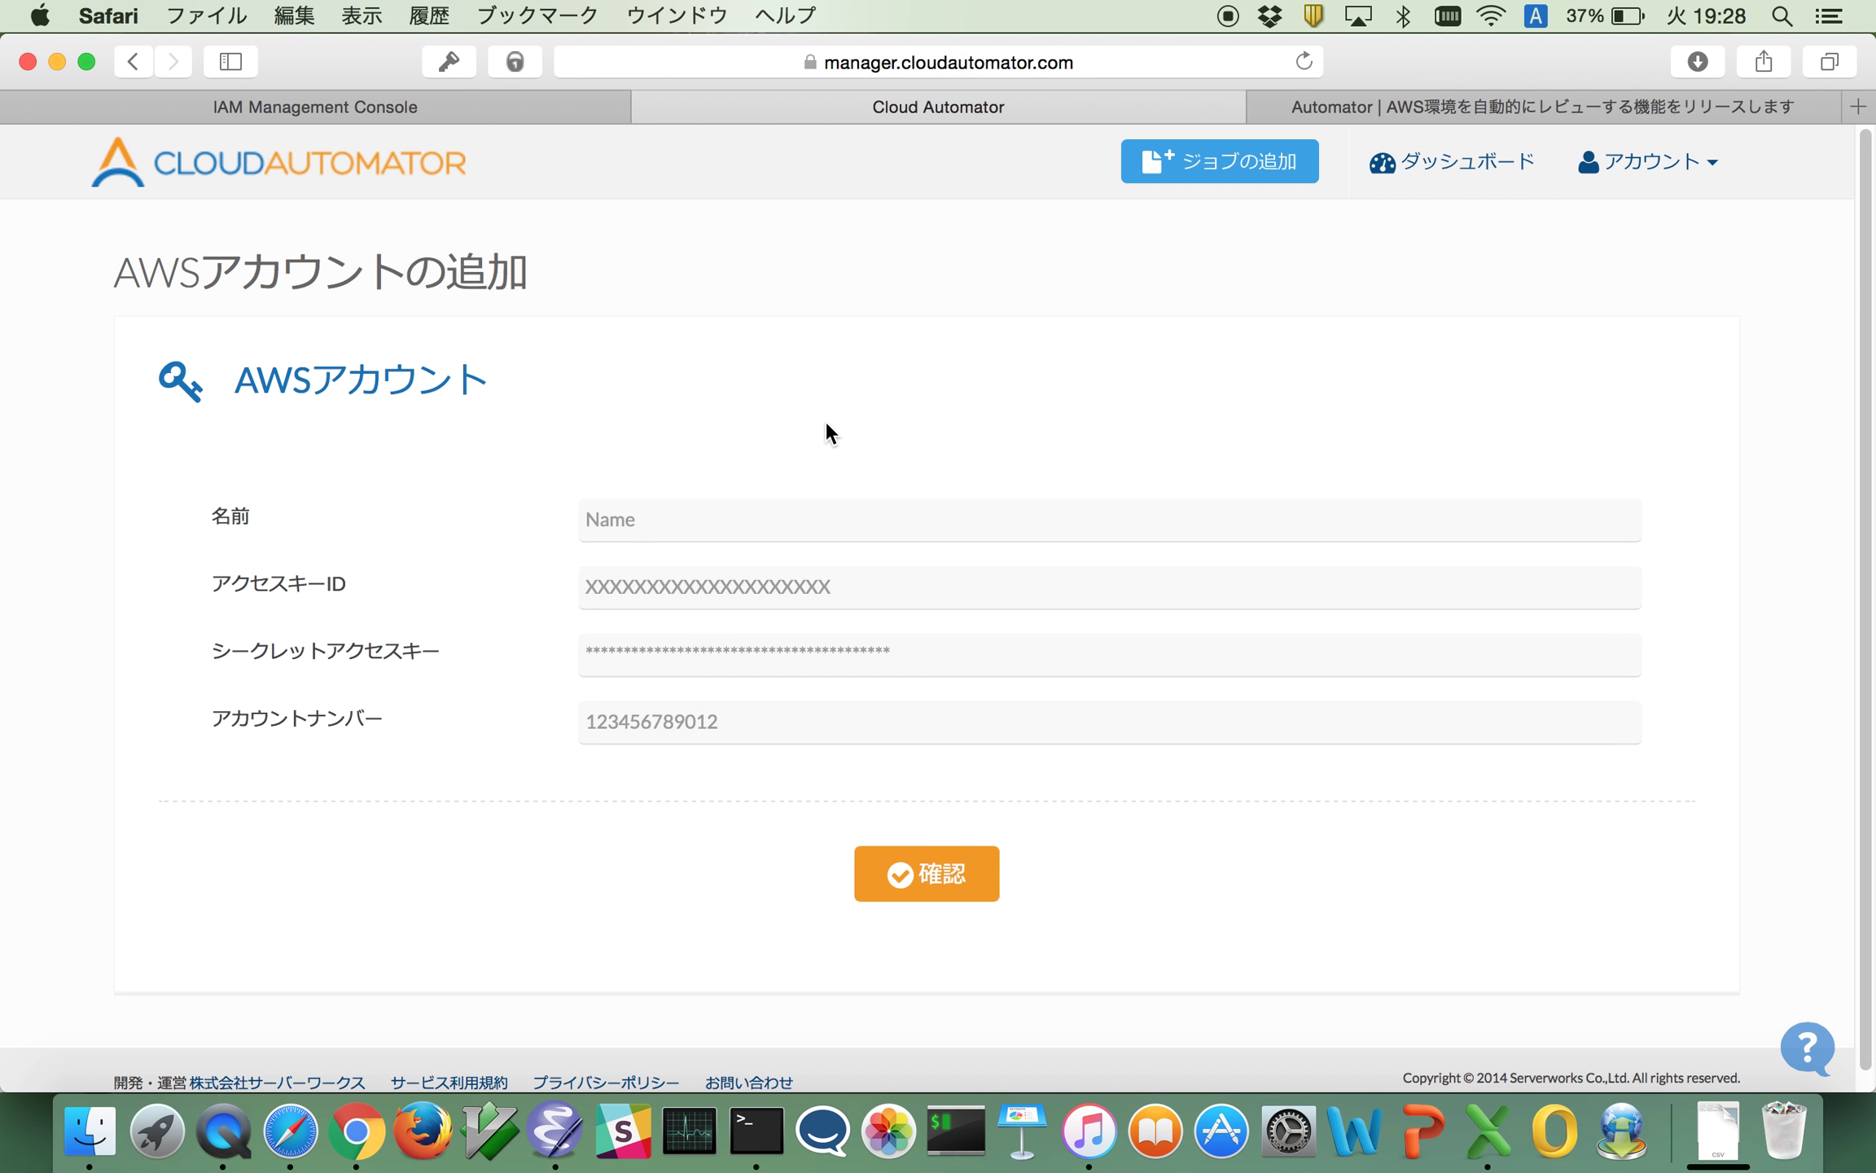
left_click(801, 511)
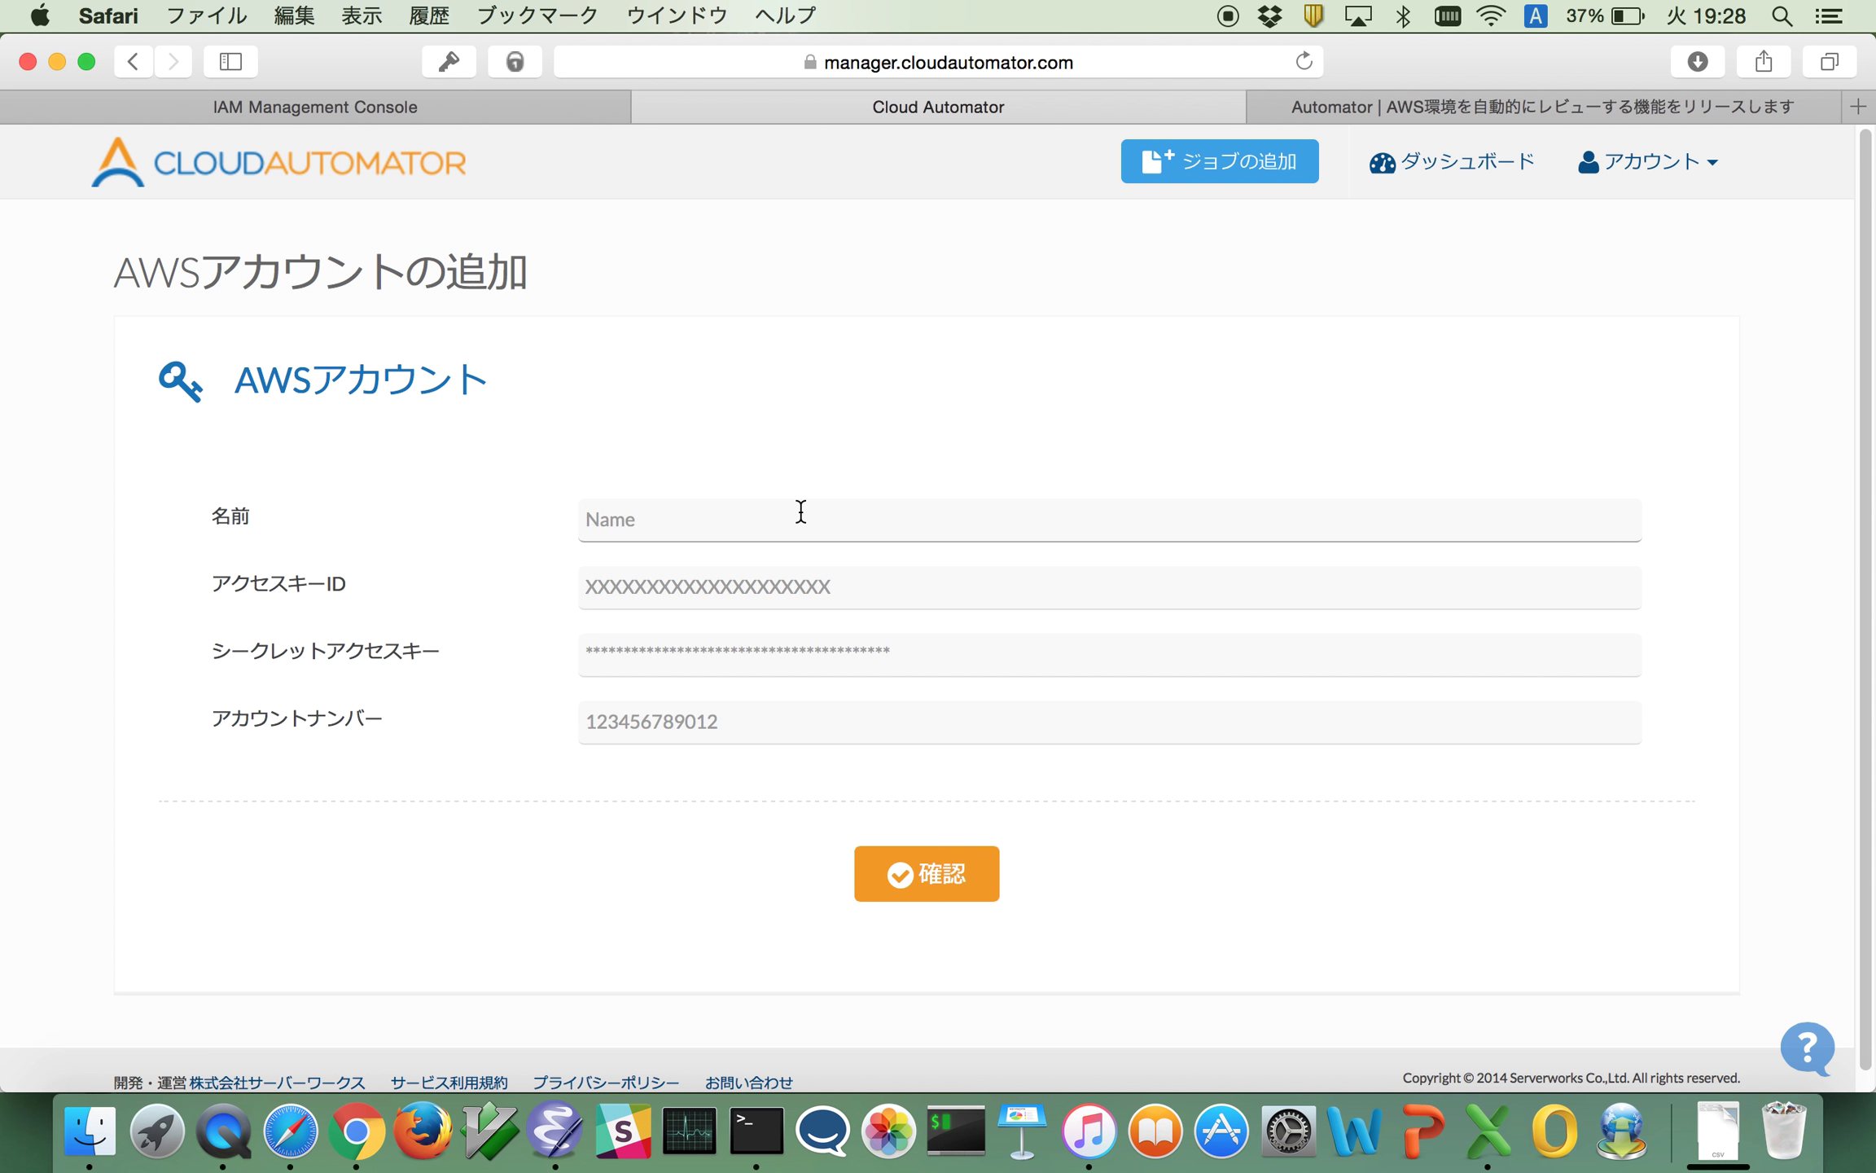
type("テスト用AWSあかうんと")
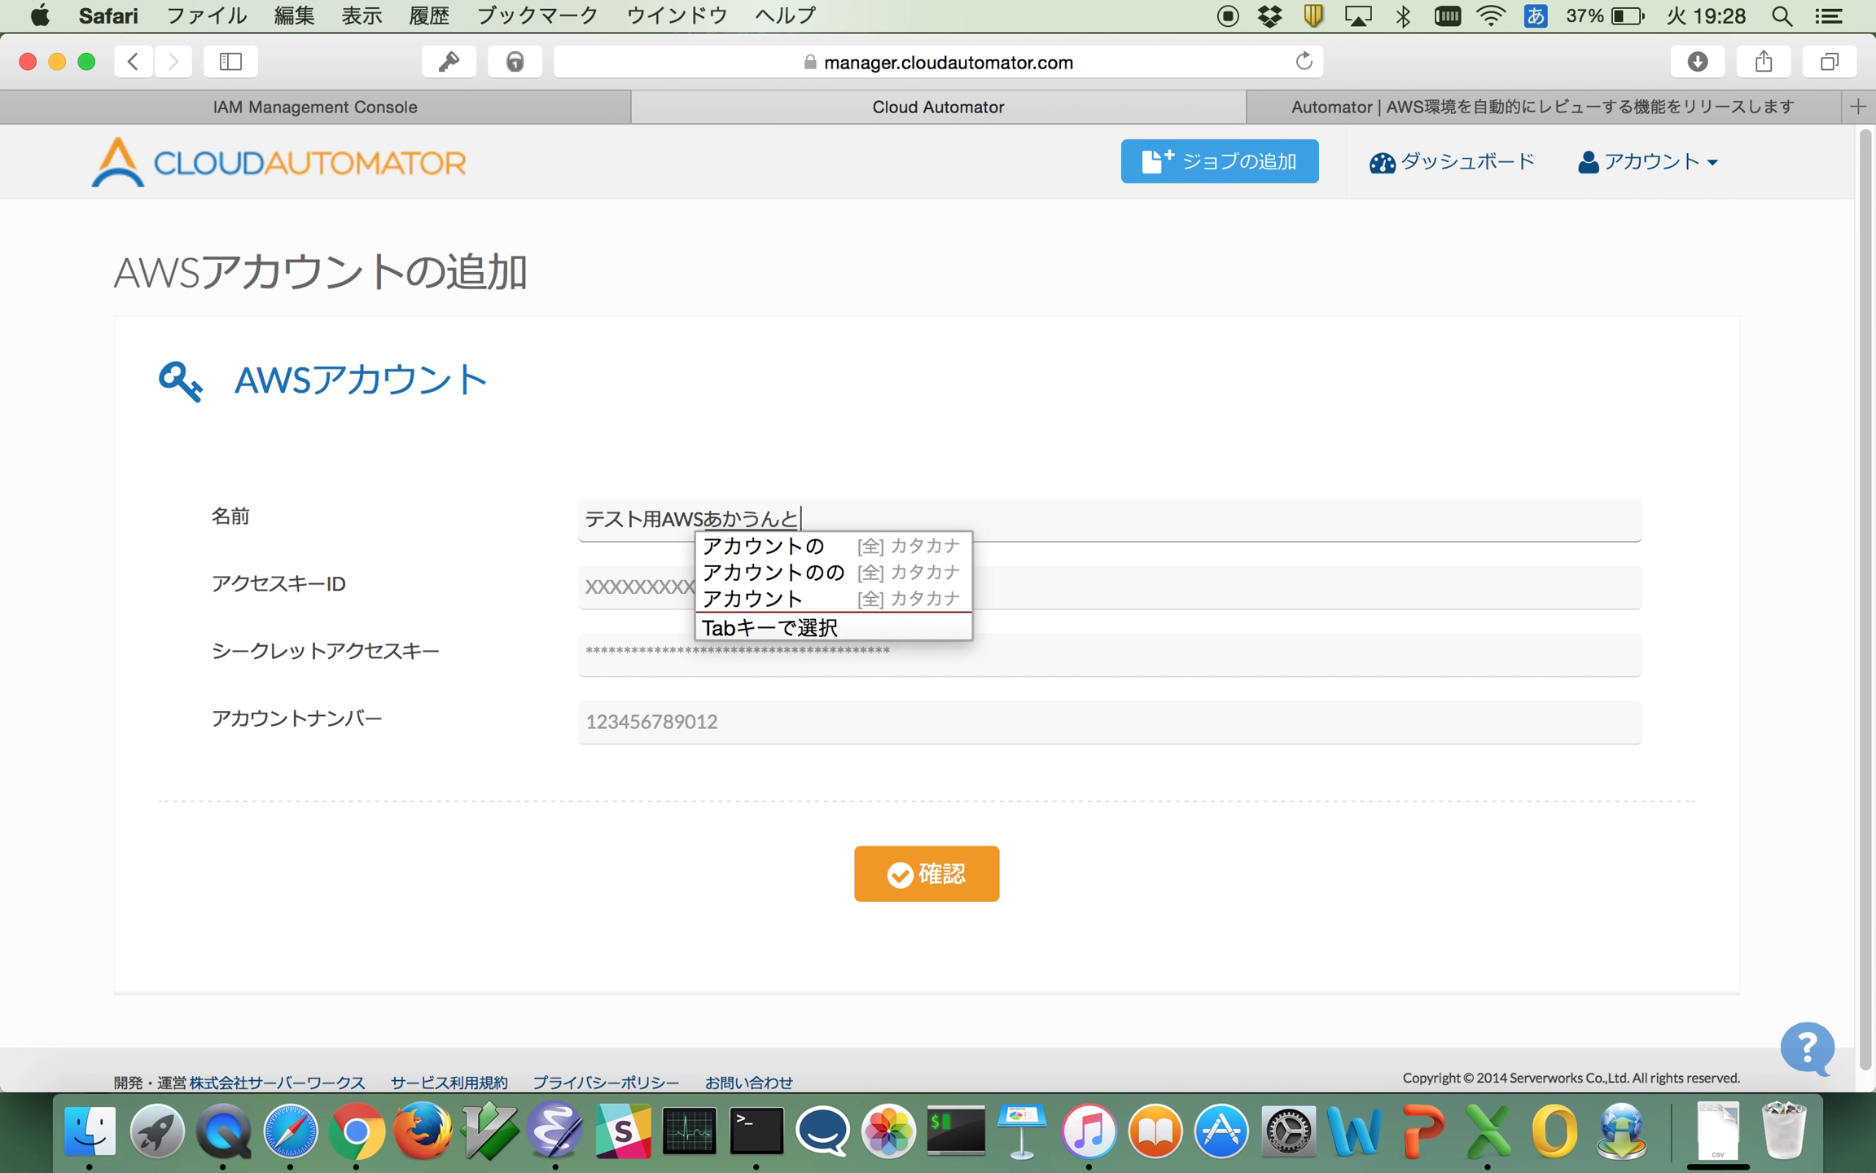
key("space")
key("Return")
key("ctrl+space")
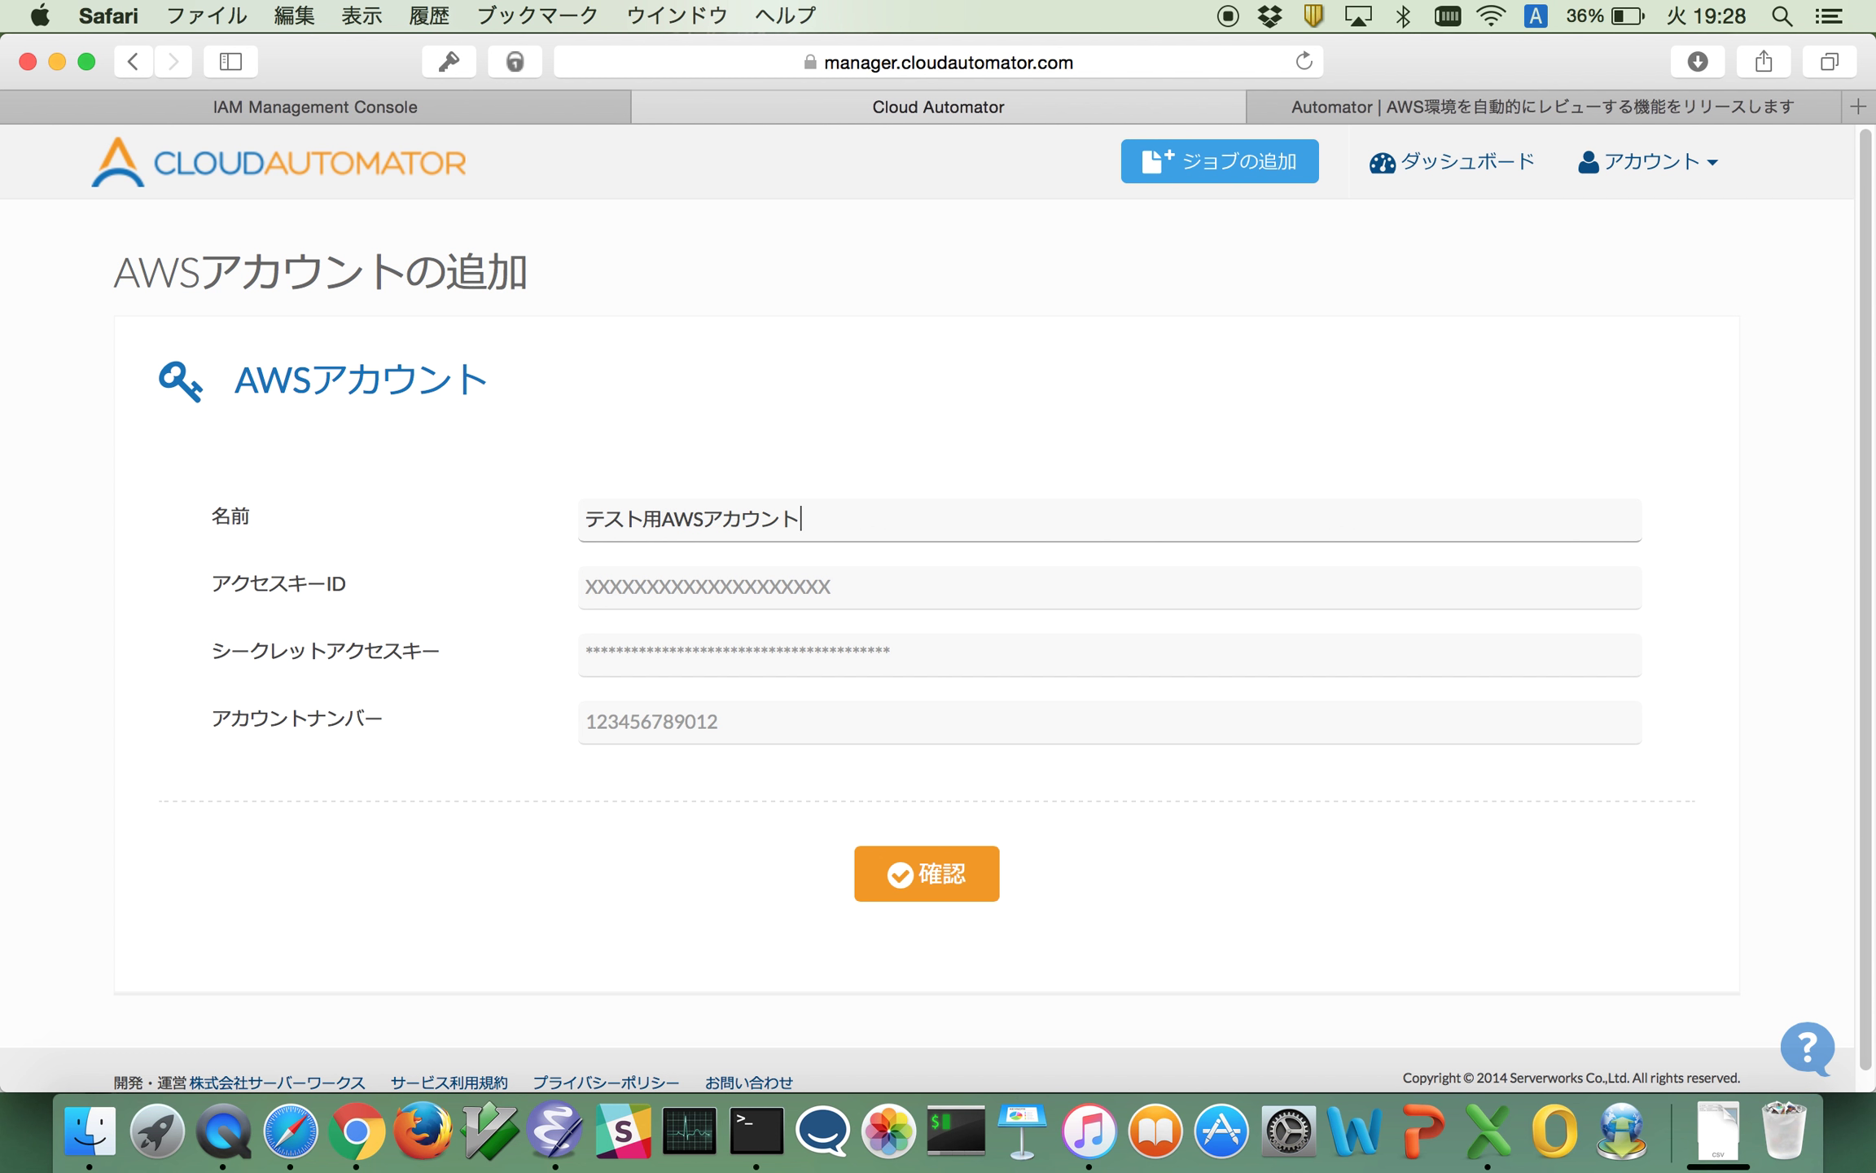
Copy the access key ID from credentials.csv in Excel into the access key ID field of Cloud Automator's AWS account form
left_click(586, 587)
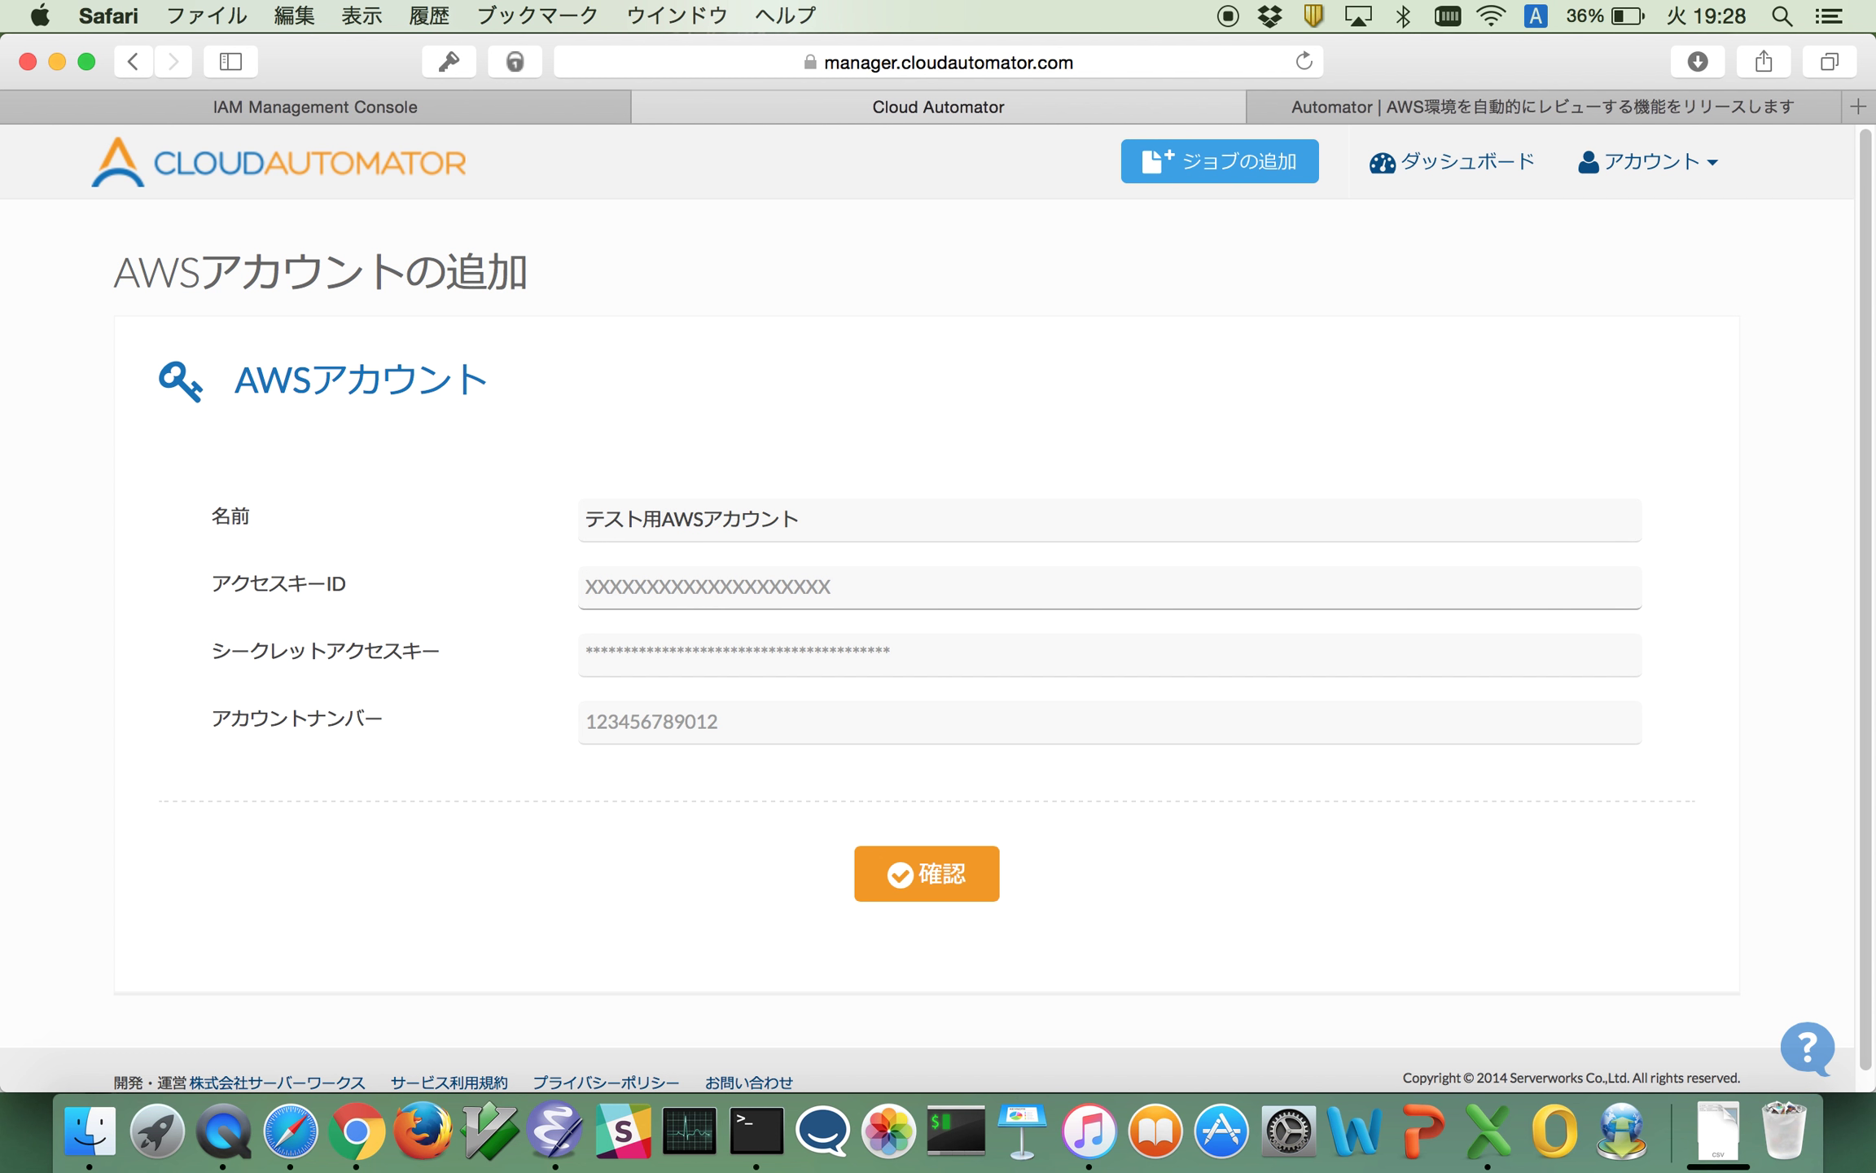
key("super+Tab")
key("super+Tab")
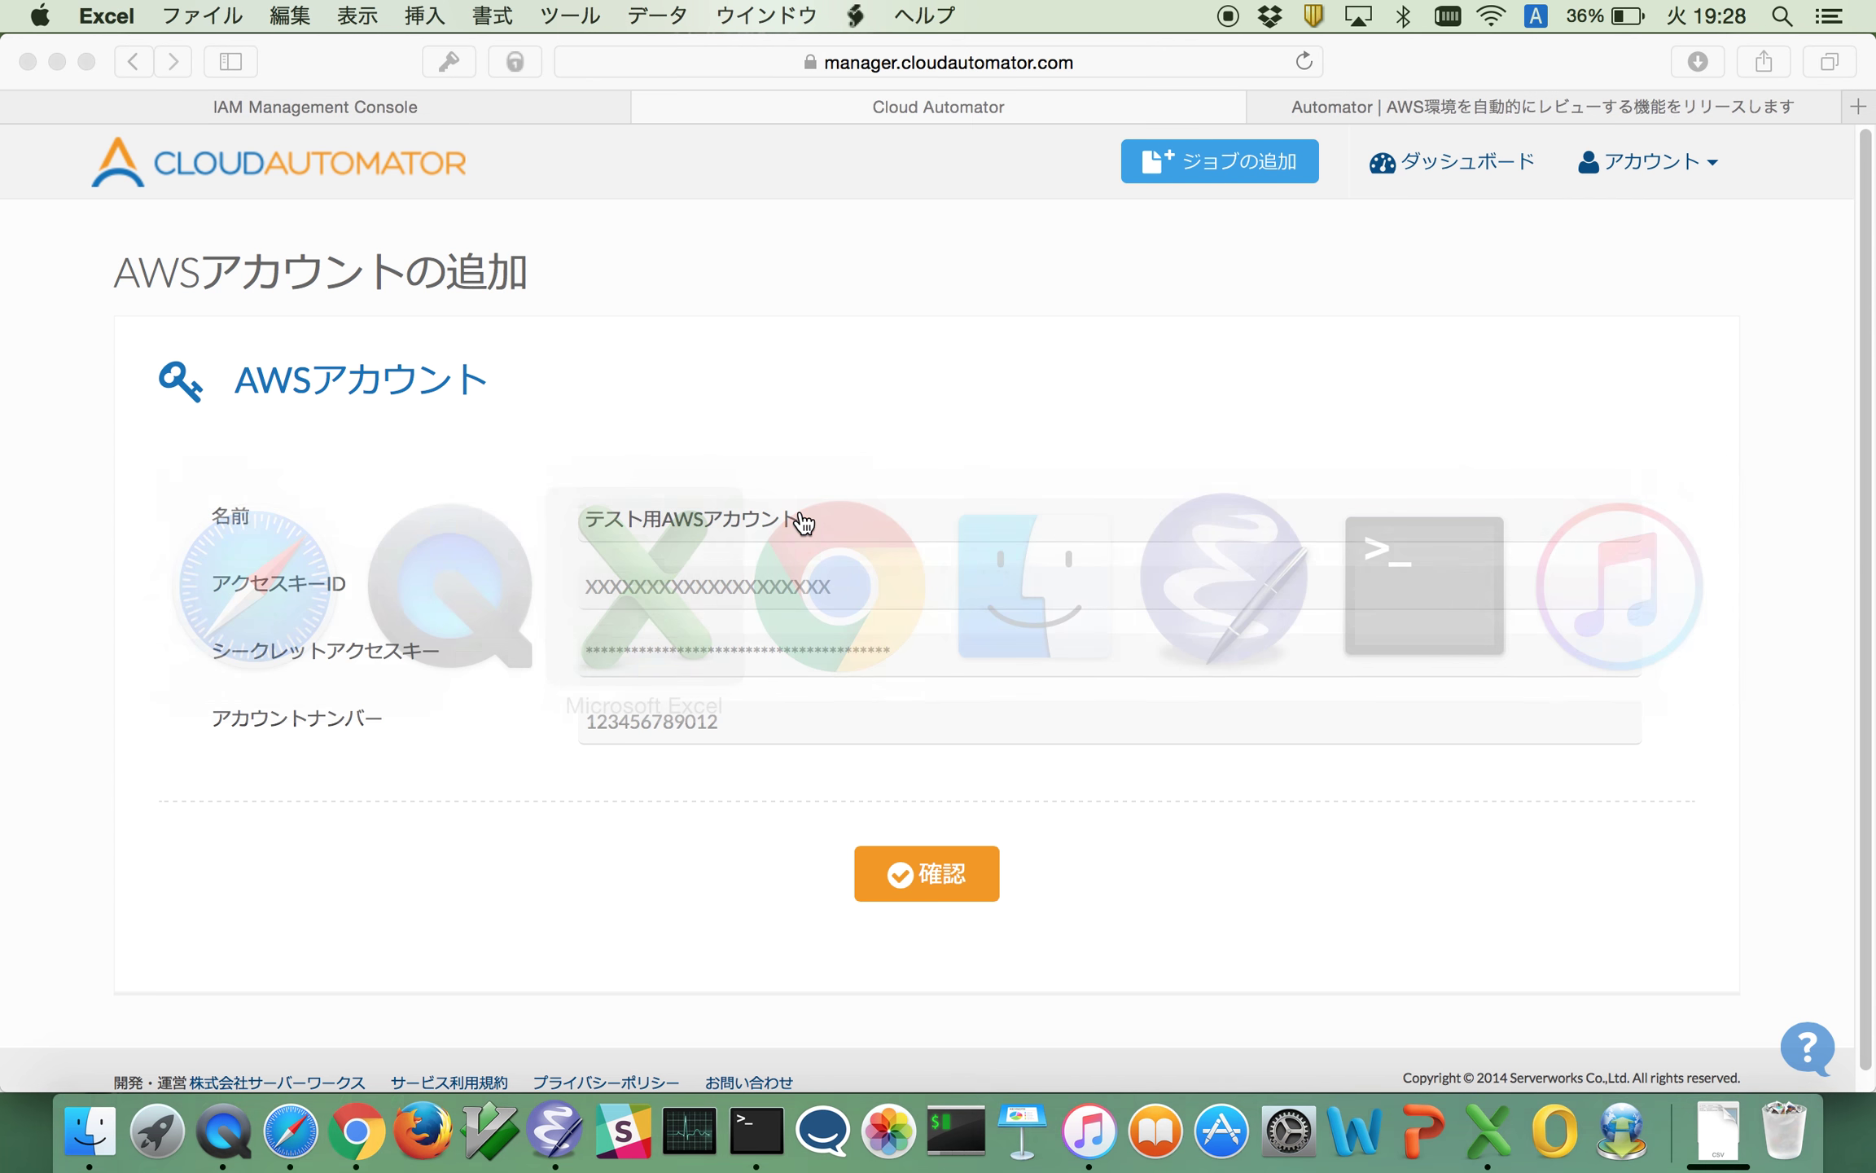
left_click(186, 341)
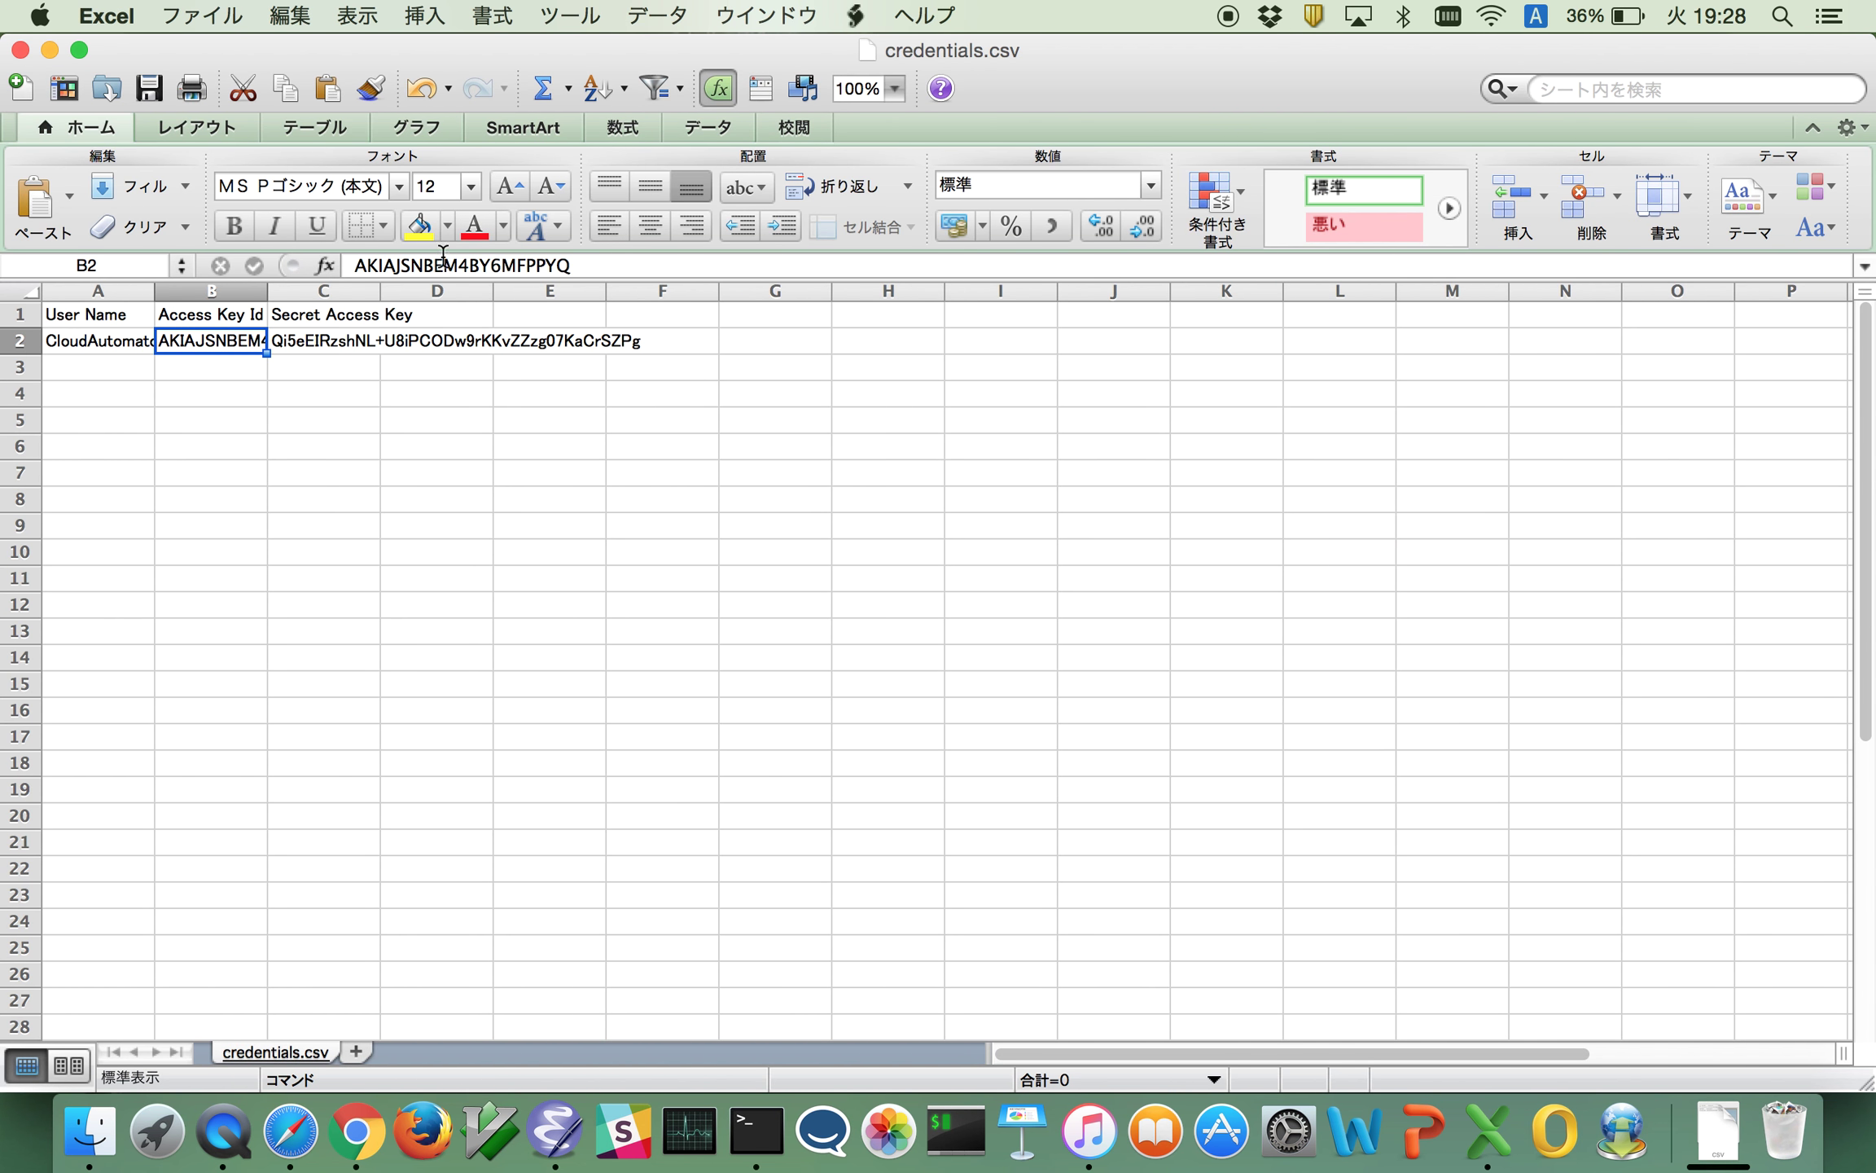
left_click_drag(358, 263, 702, 261)
key("super+c")
left_click(702, 263)
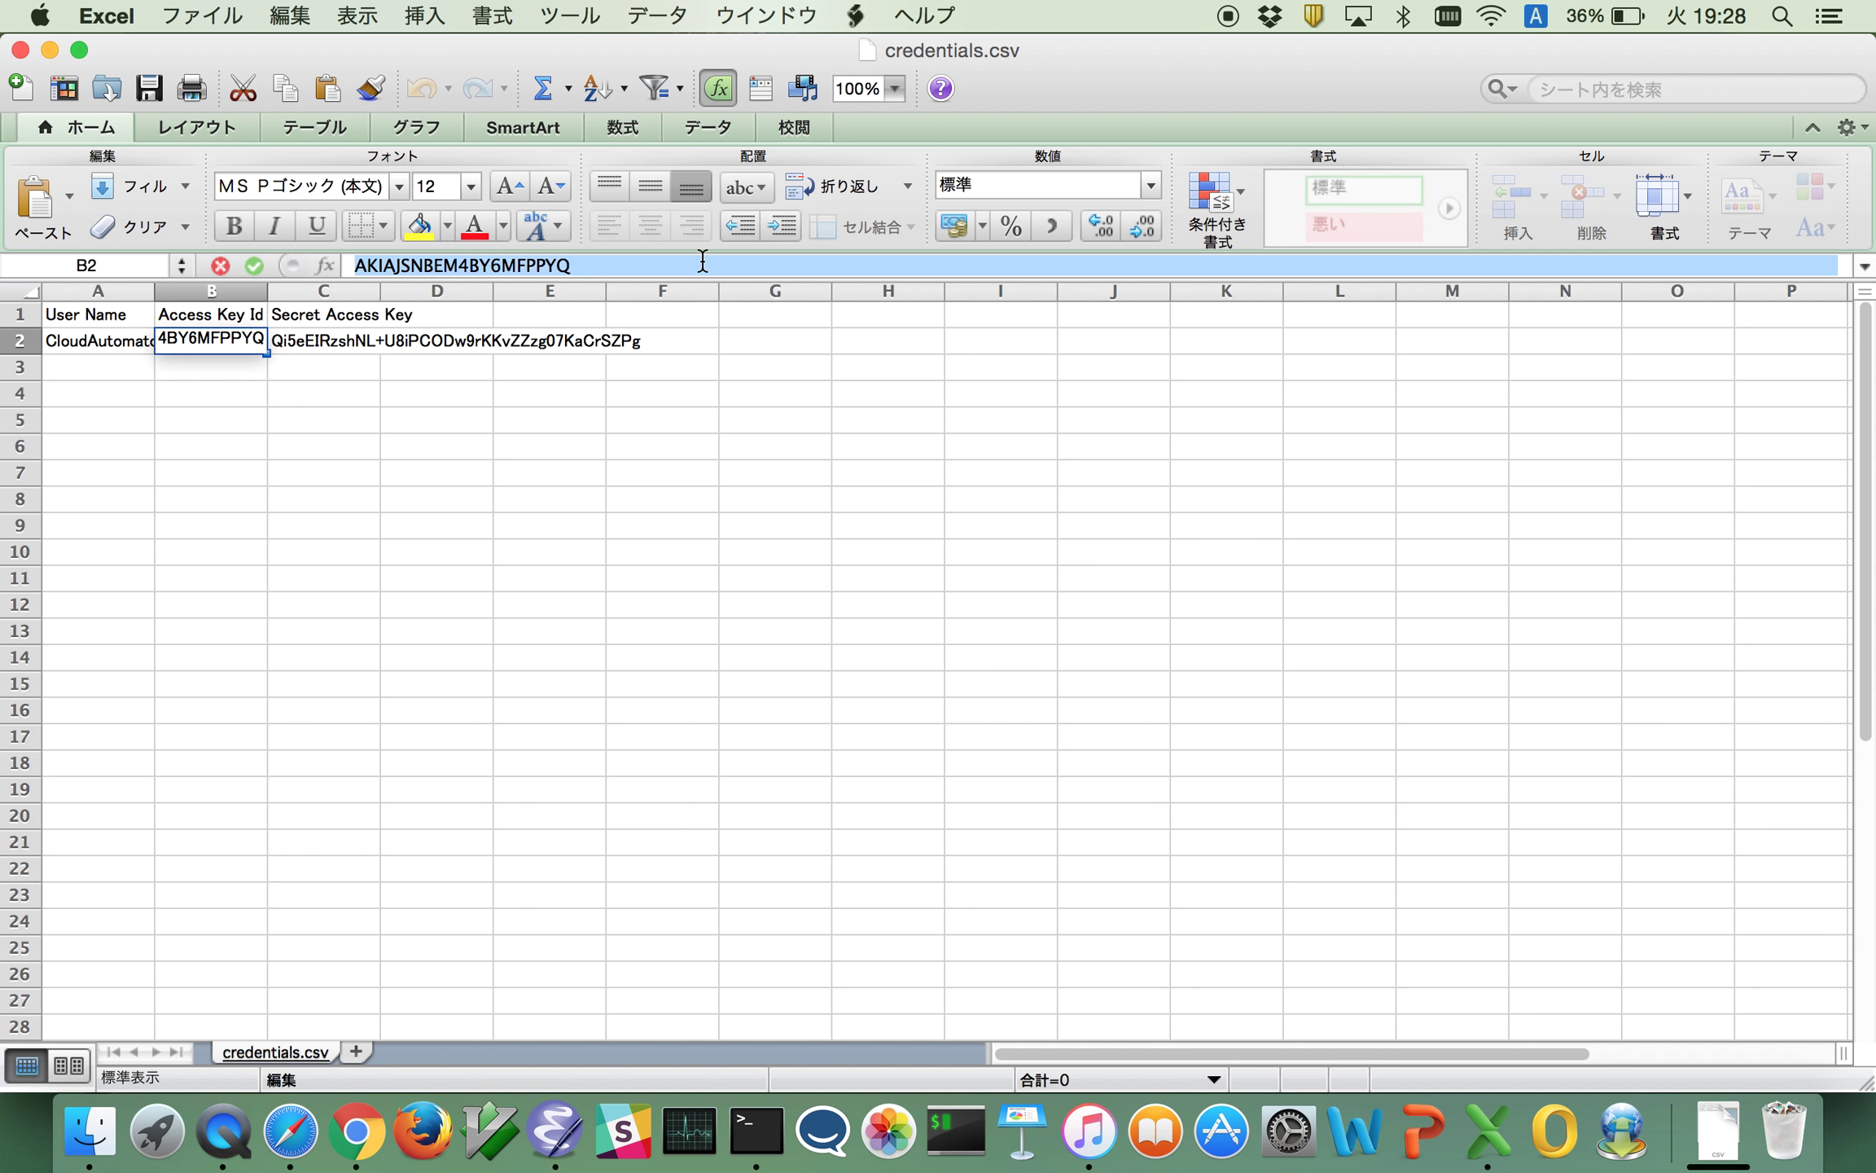
key("super+Tab")
key("super+v")
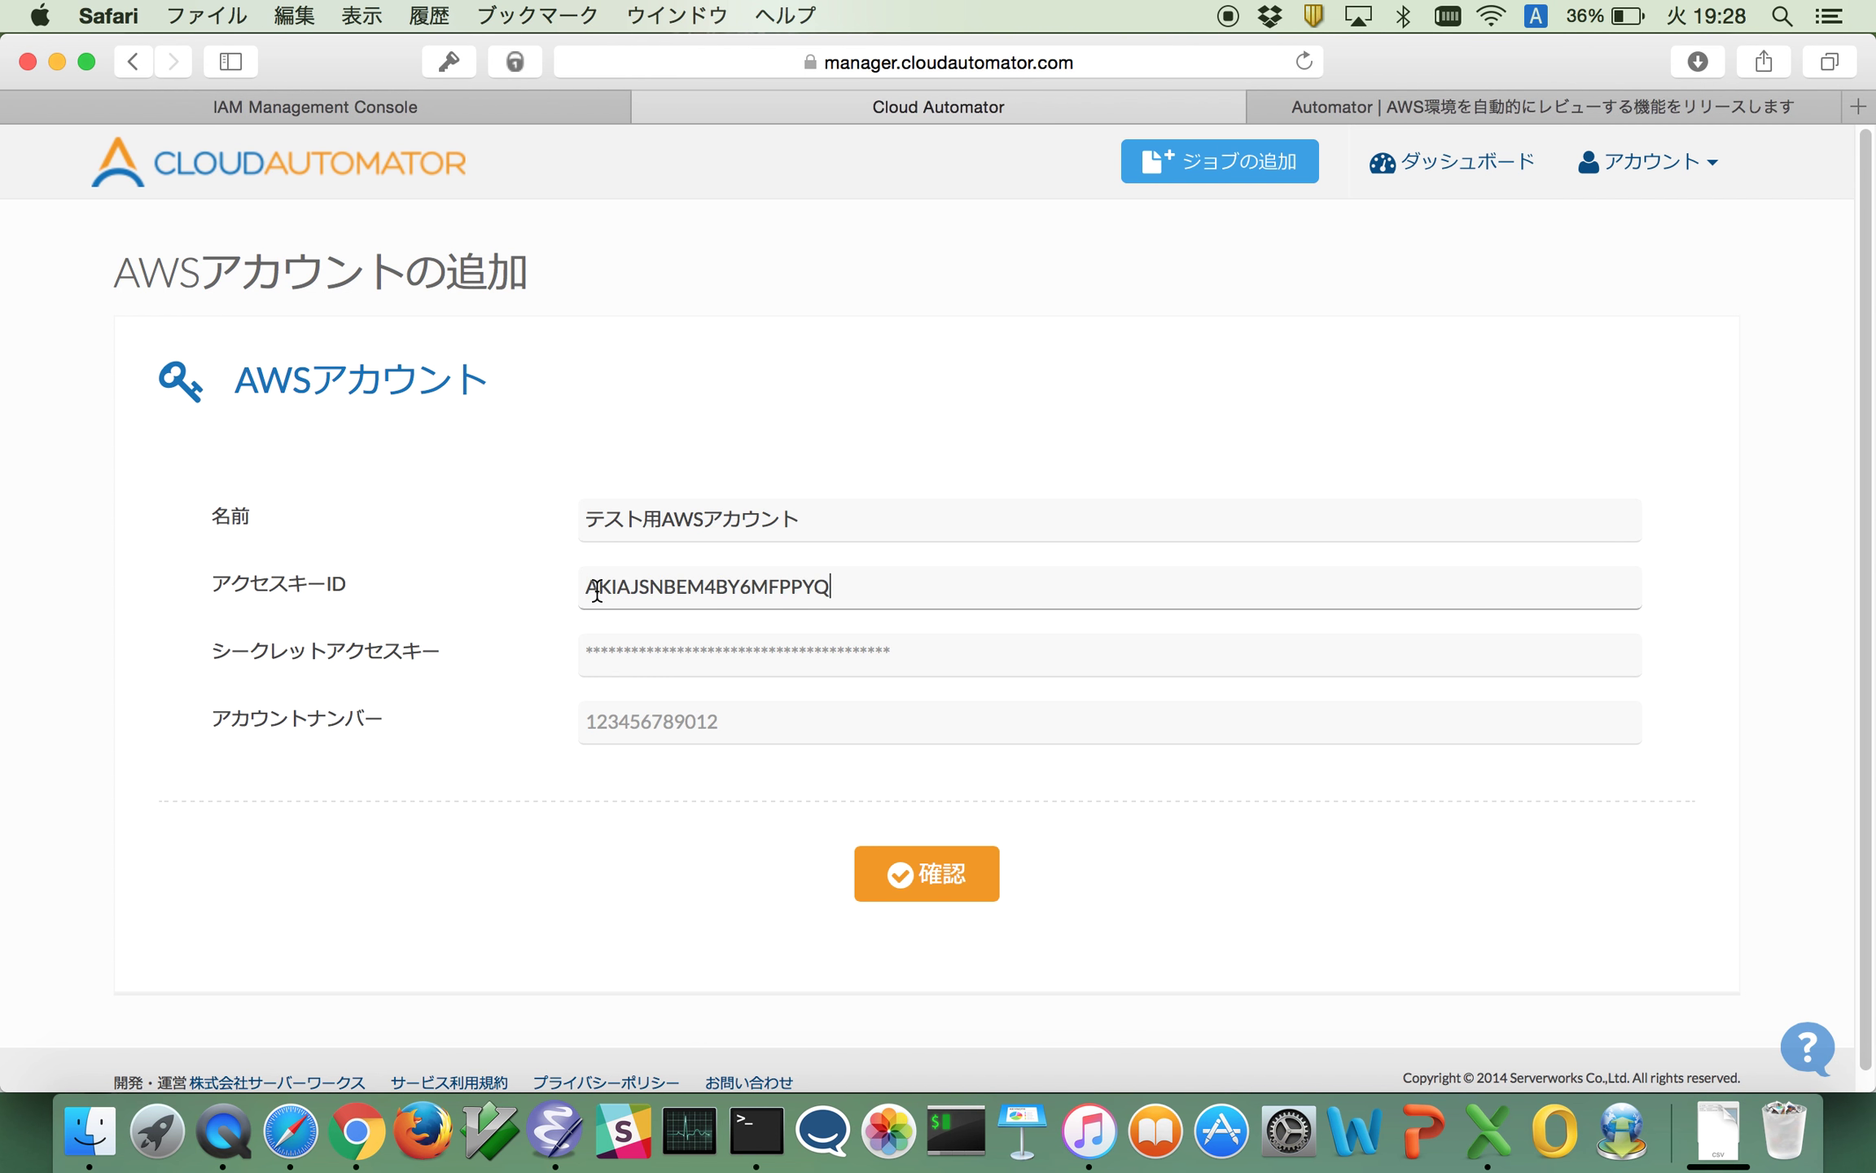
Copy the secret access key from credentials.csv in Excel into the secret access key field of the Cloud Automator form
key("super+Tab")
left_click(281, 338)
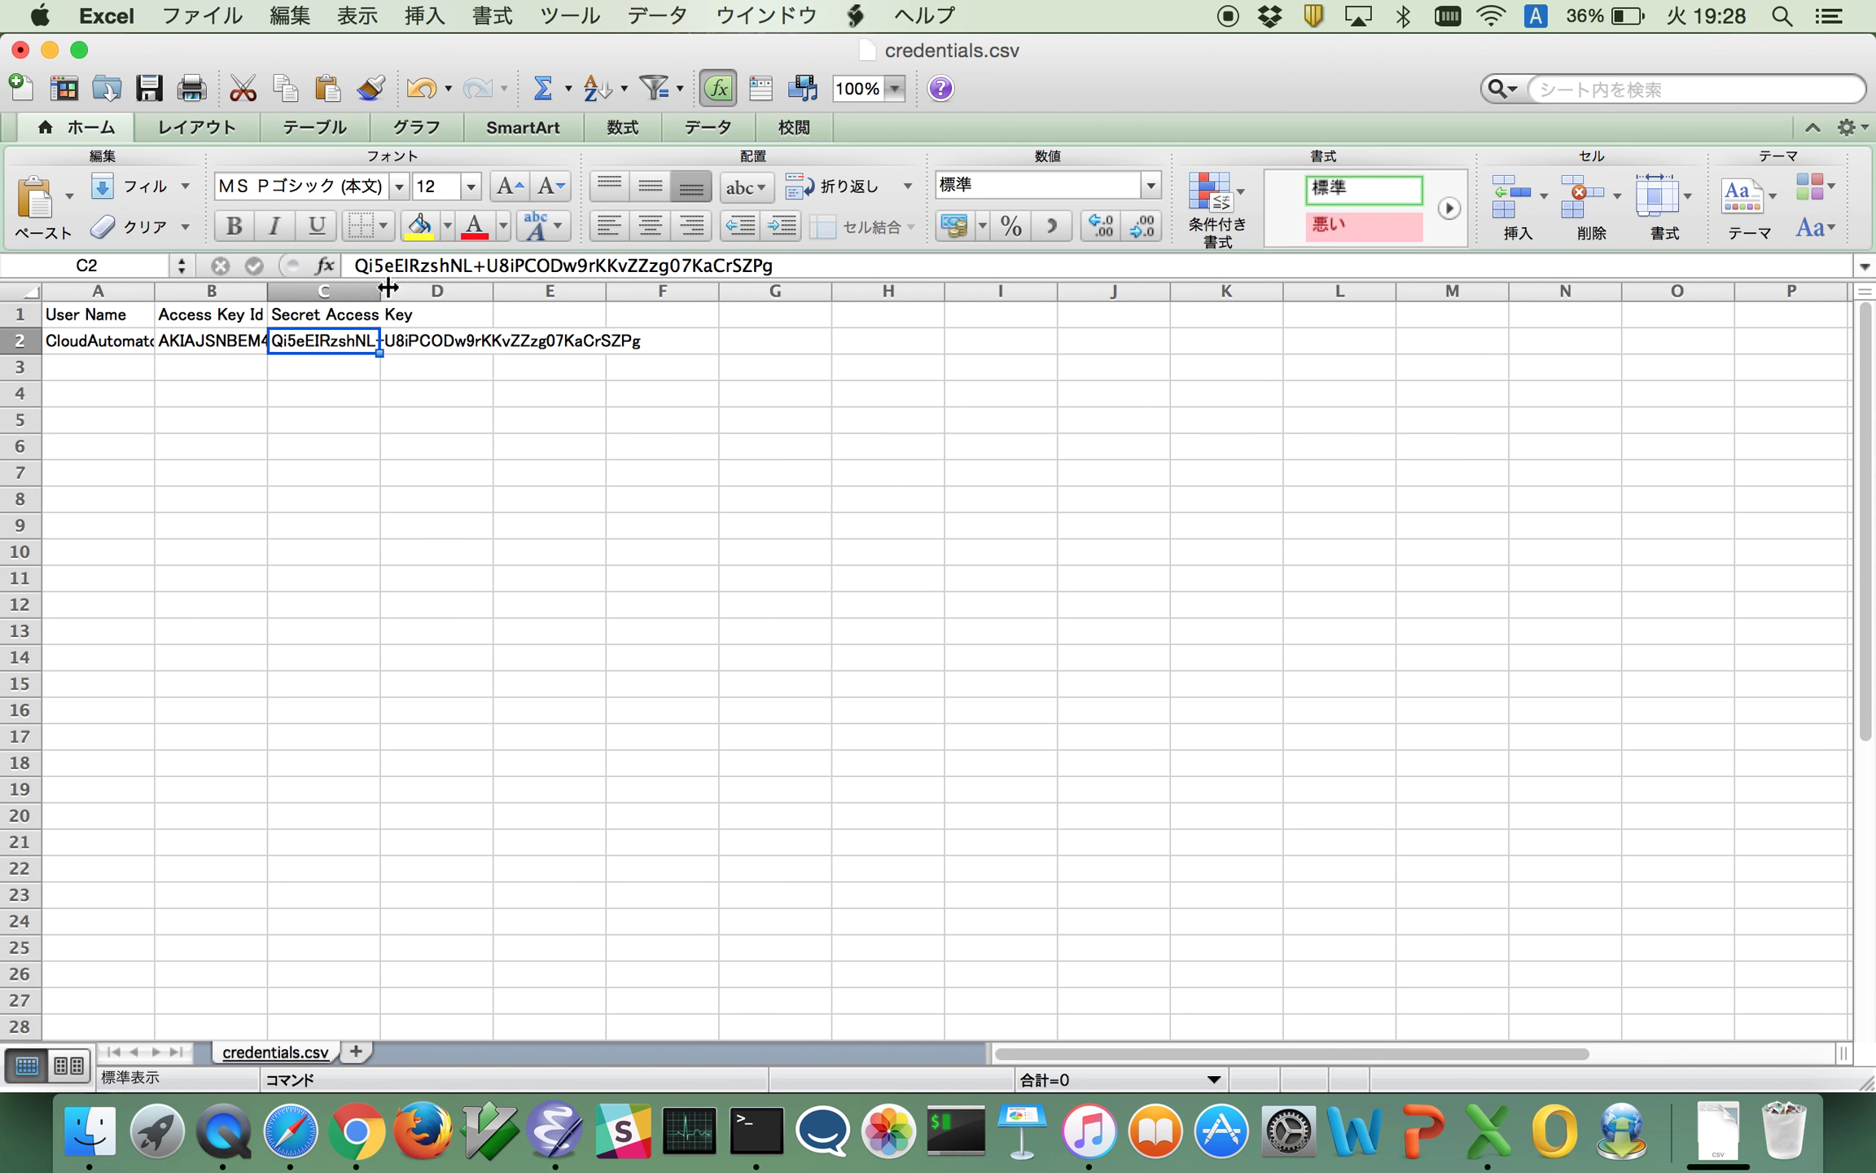
left_click_drag(355, 266, 850, 255)
key("super+c")
key("super+Tab")
left_click(591, 670)
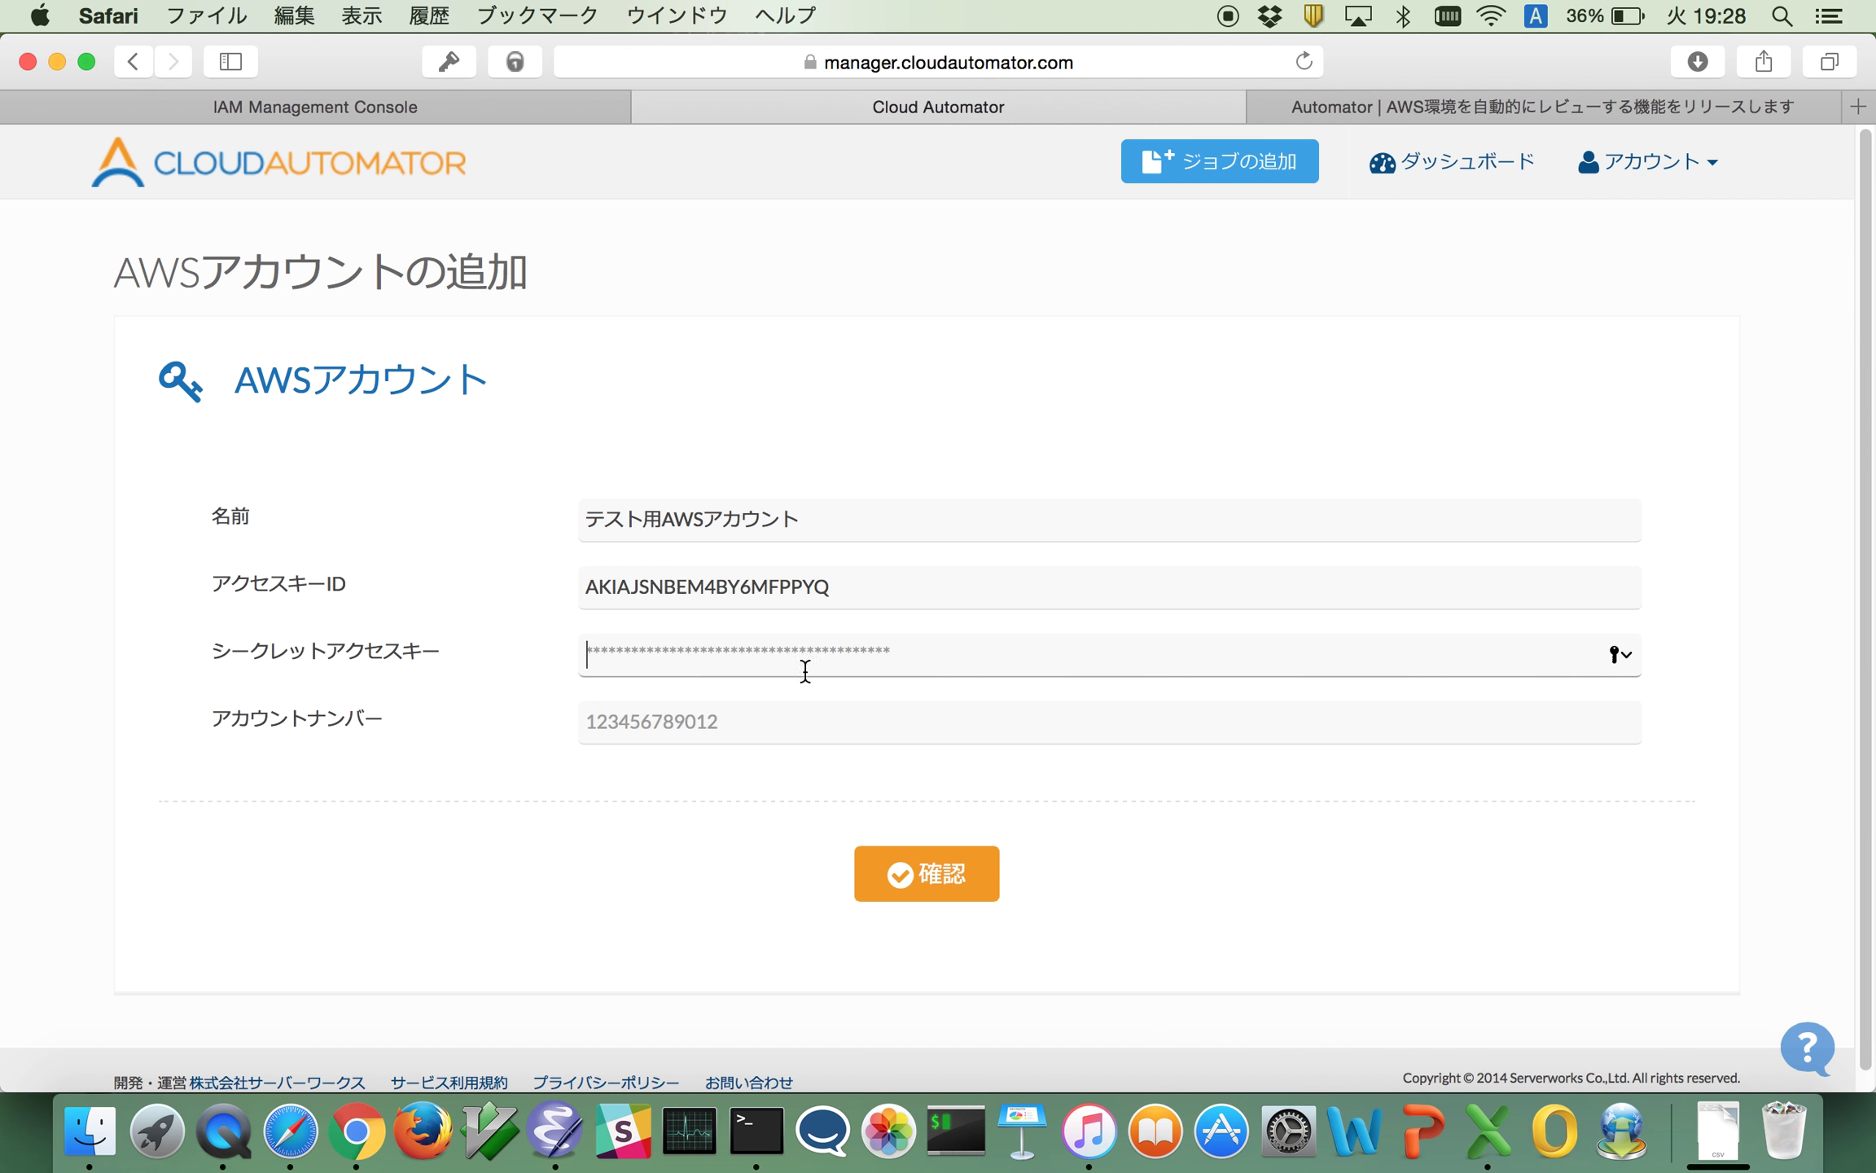
key("super+v")
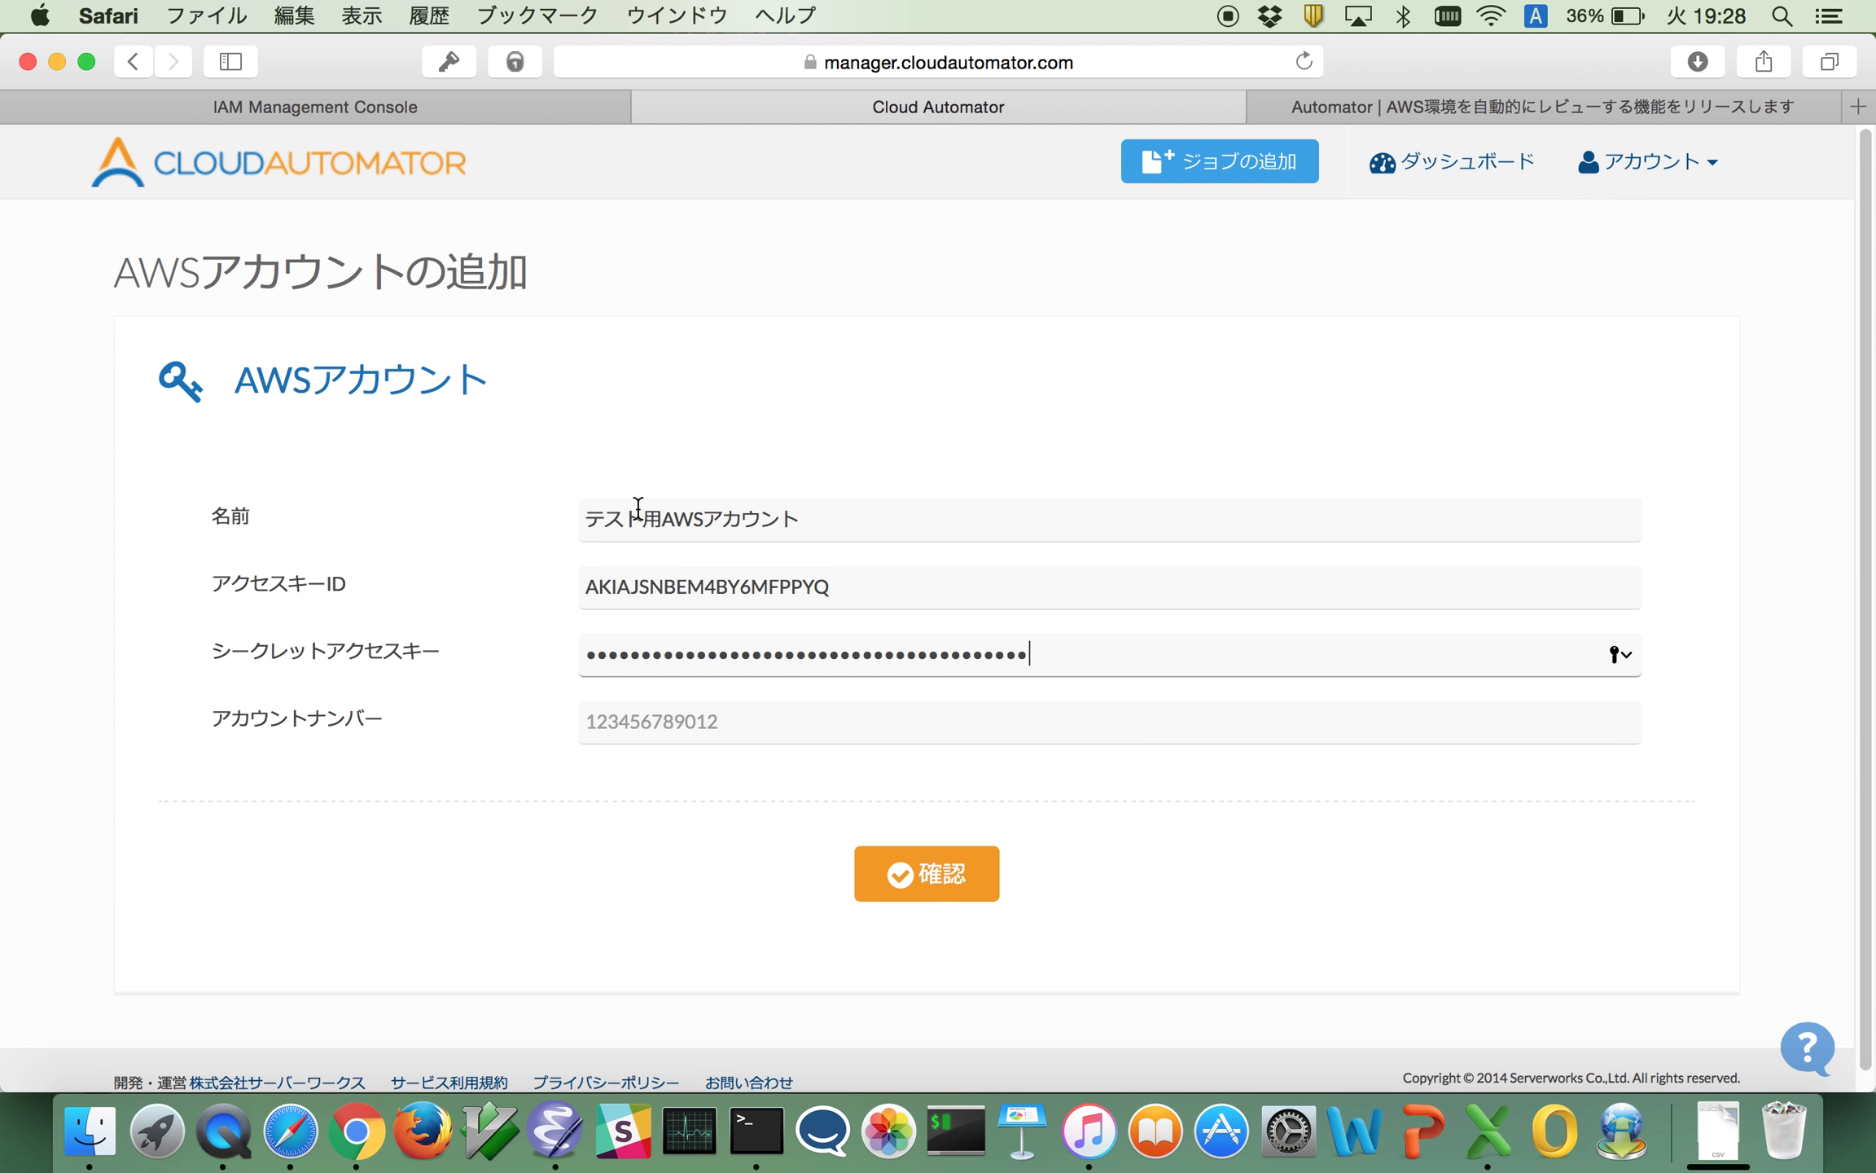
left_click(653, 725)
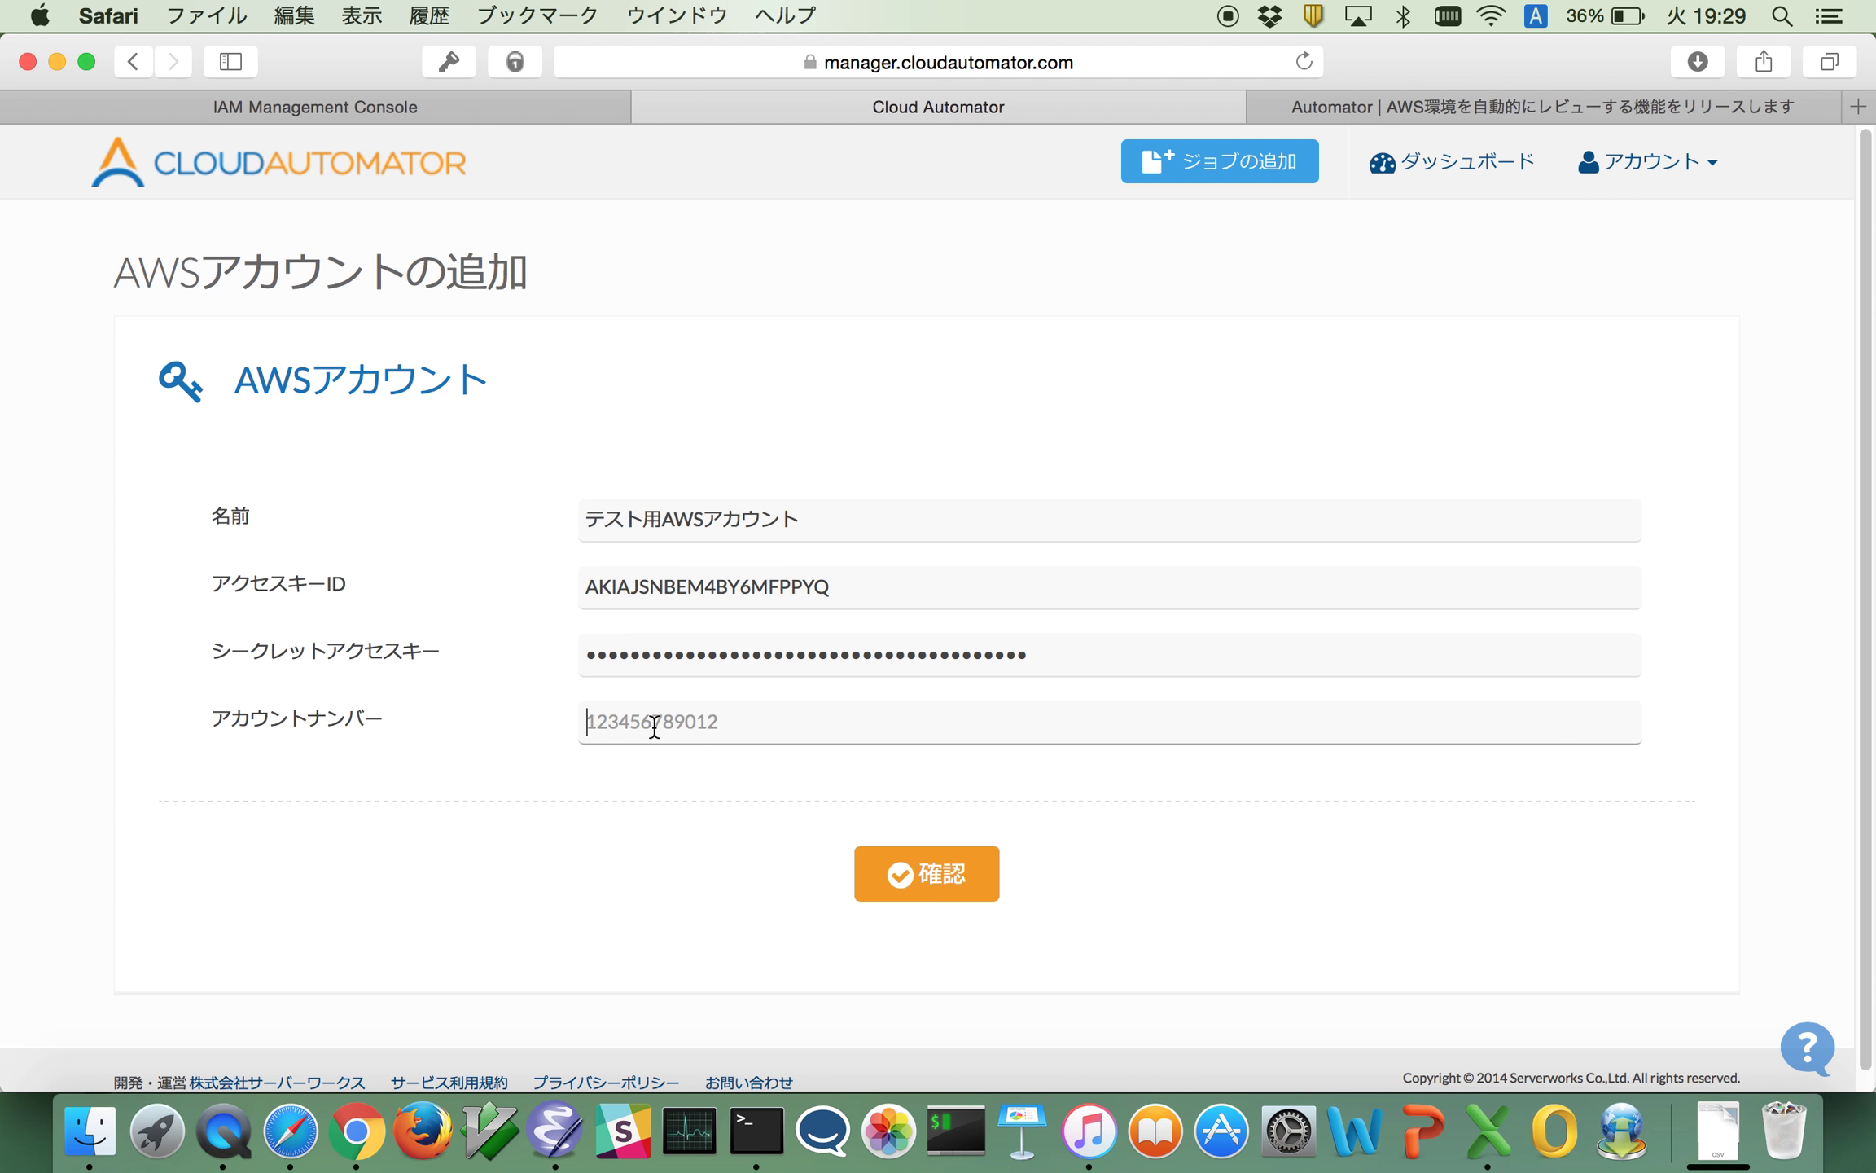
left_click(397, 110)
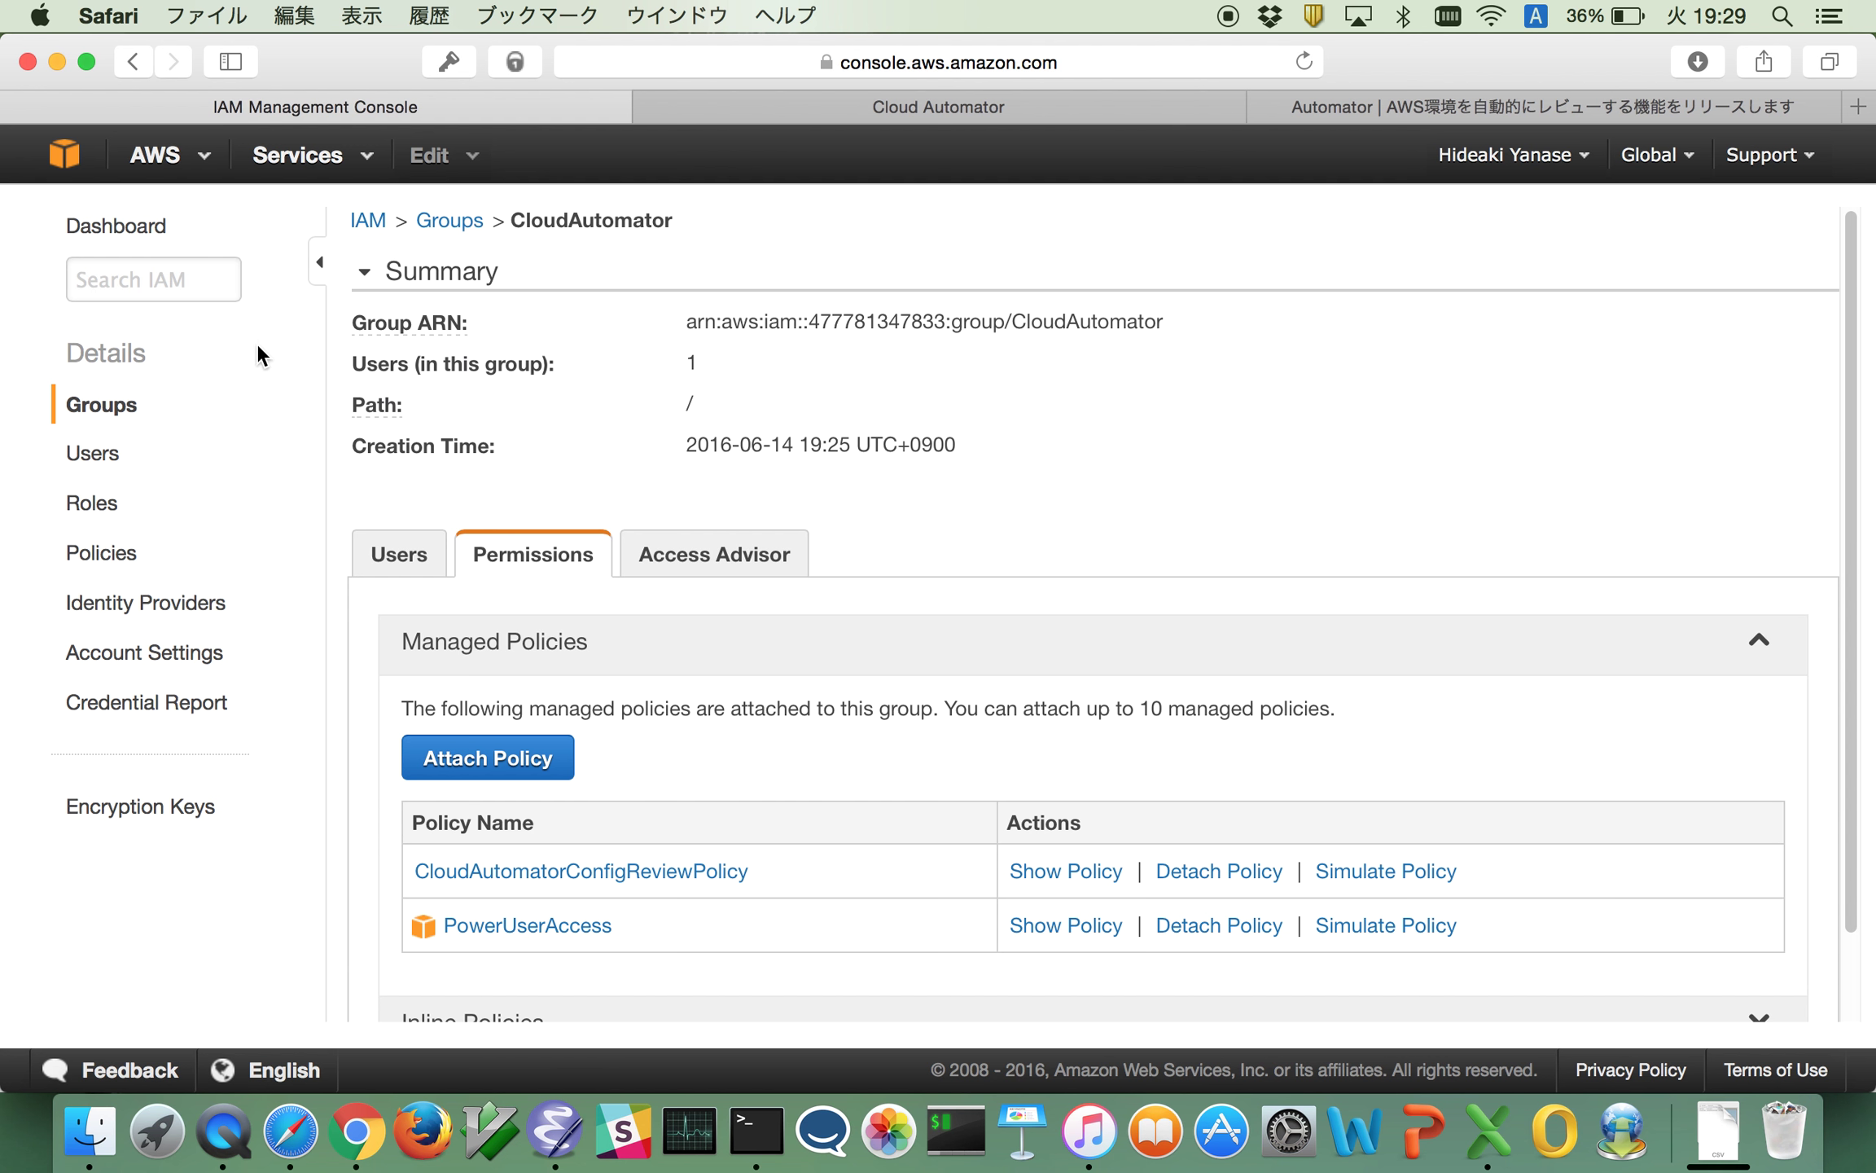
left_click(96, 230)
left_click(482, 339)
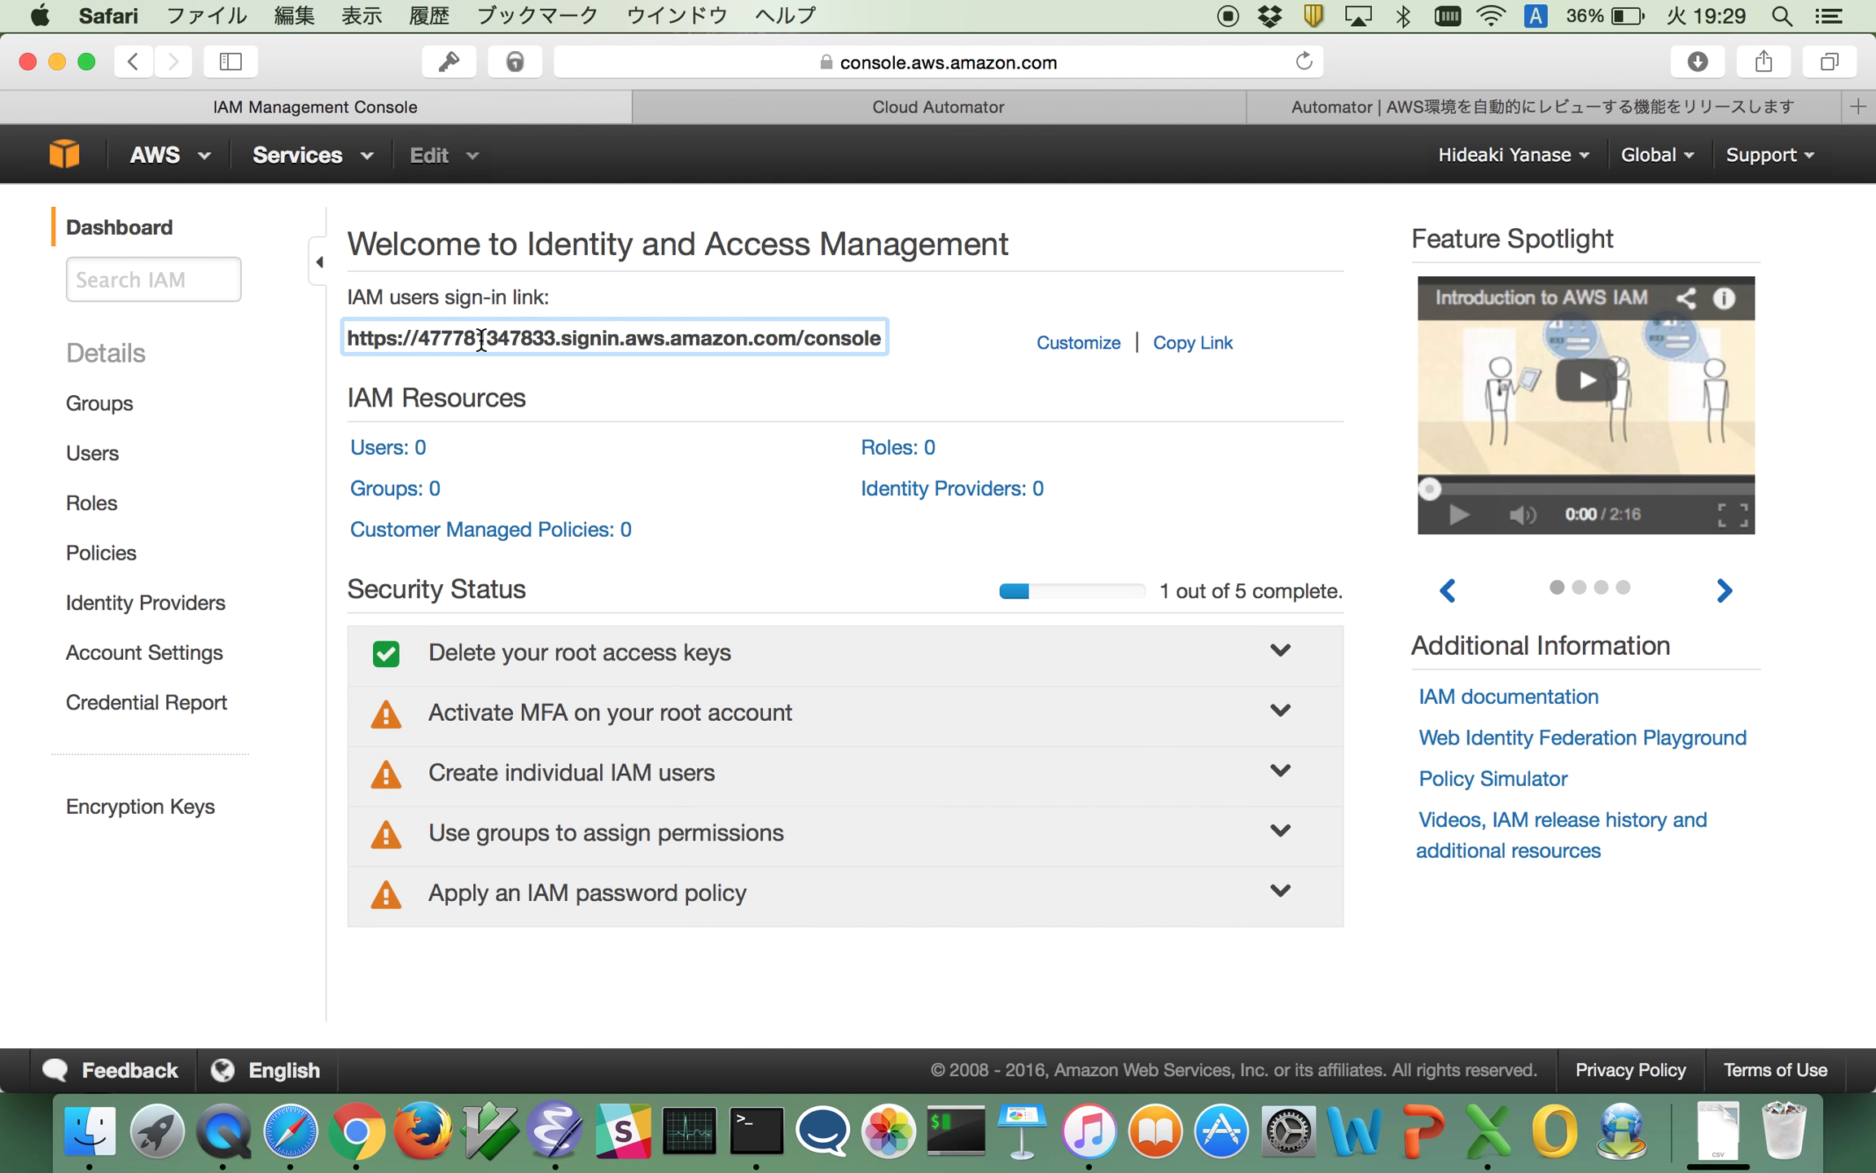
left_click_drag(556, 335, 414, 333)
key("super+c")
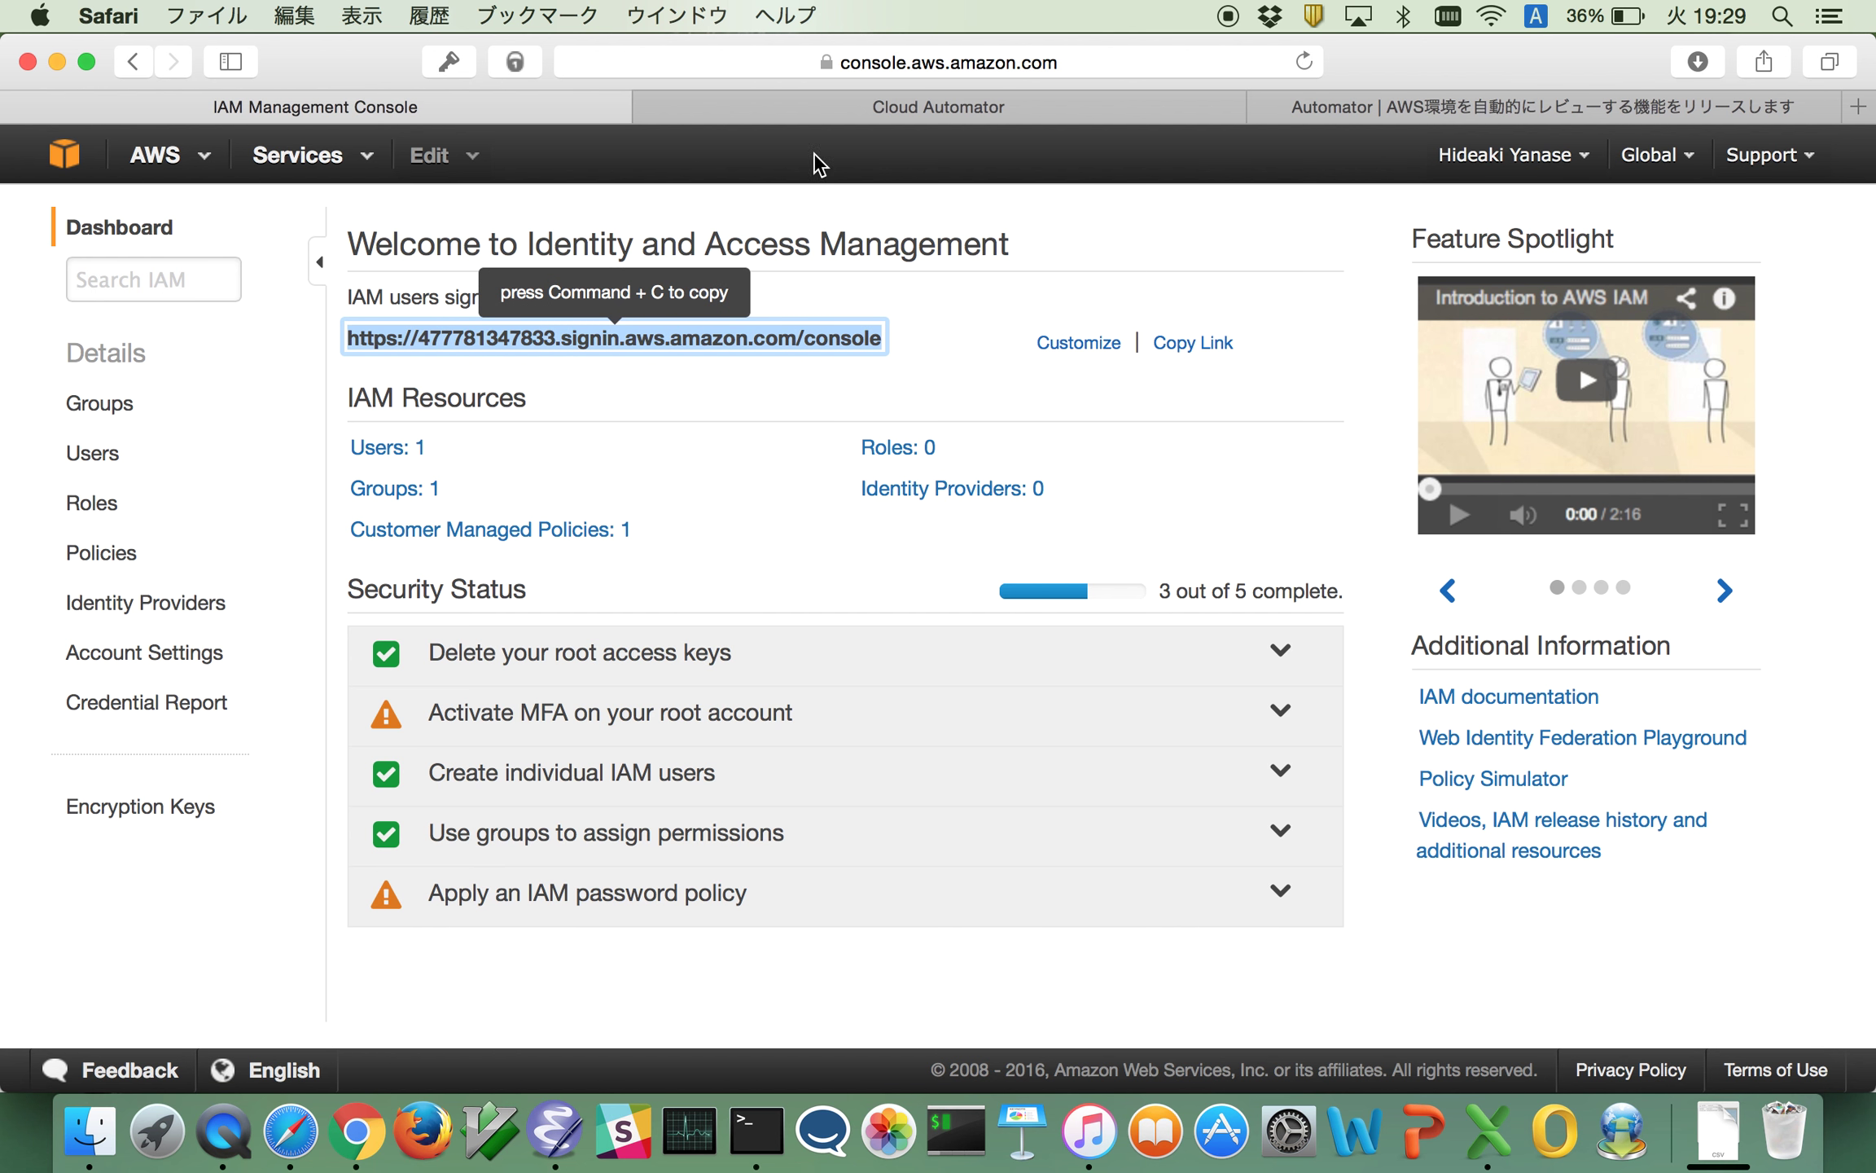
left_click(807, 111)
key("super+v")
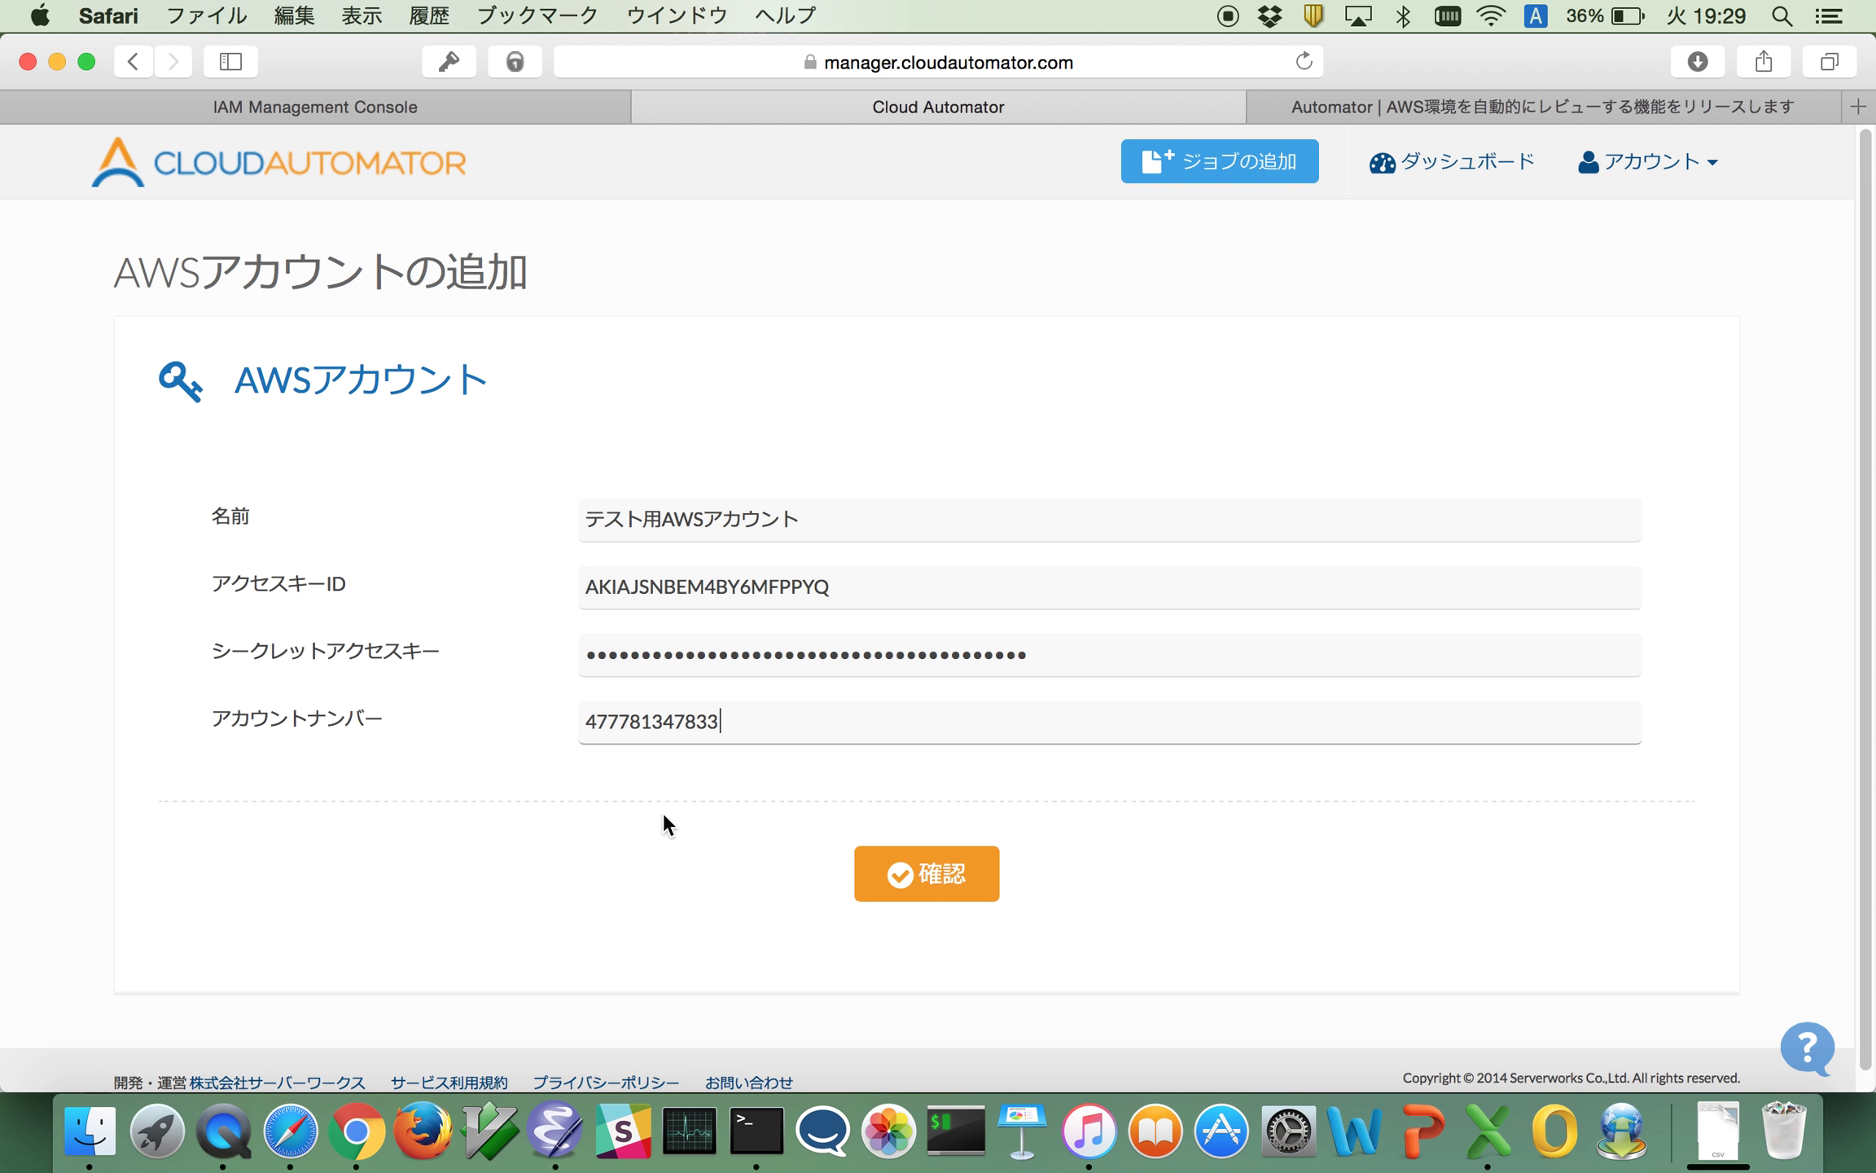
Submit the AWS account form and dismiss the 1Password offer to save the login
left_click(904, 865)
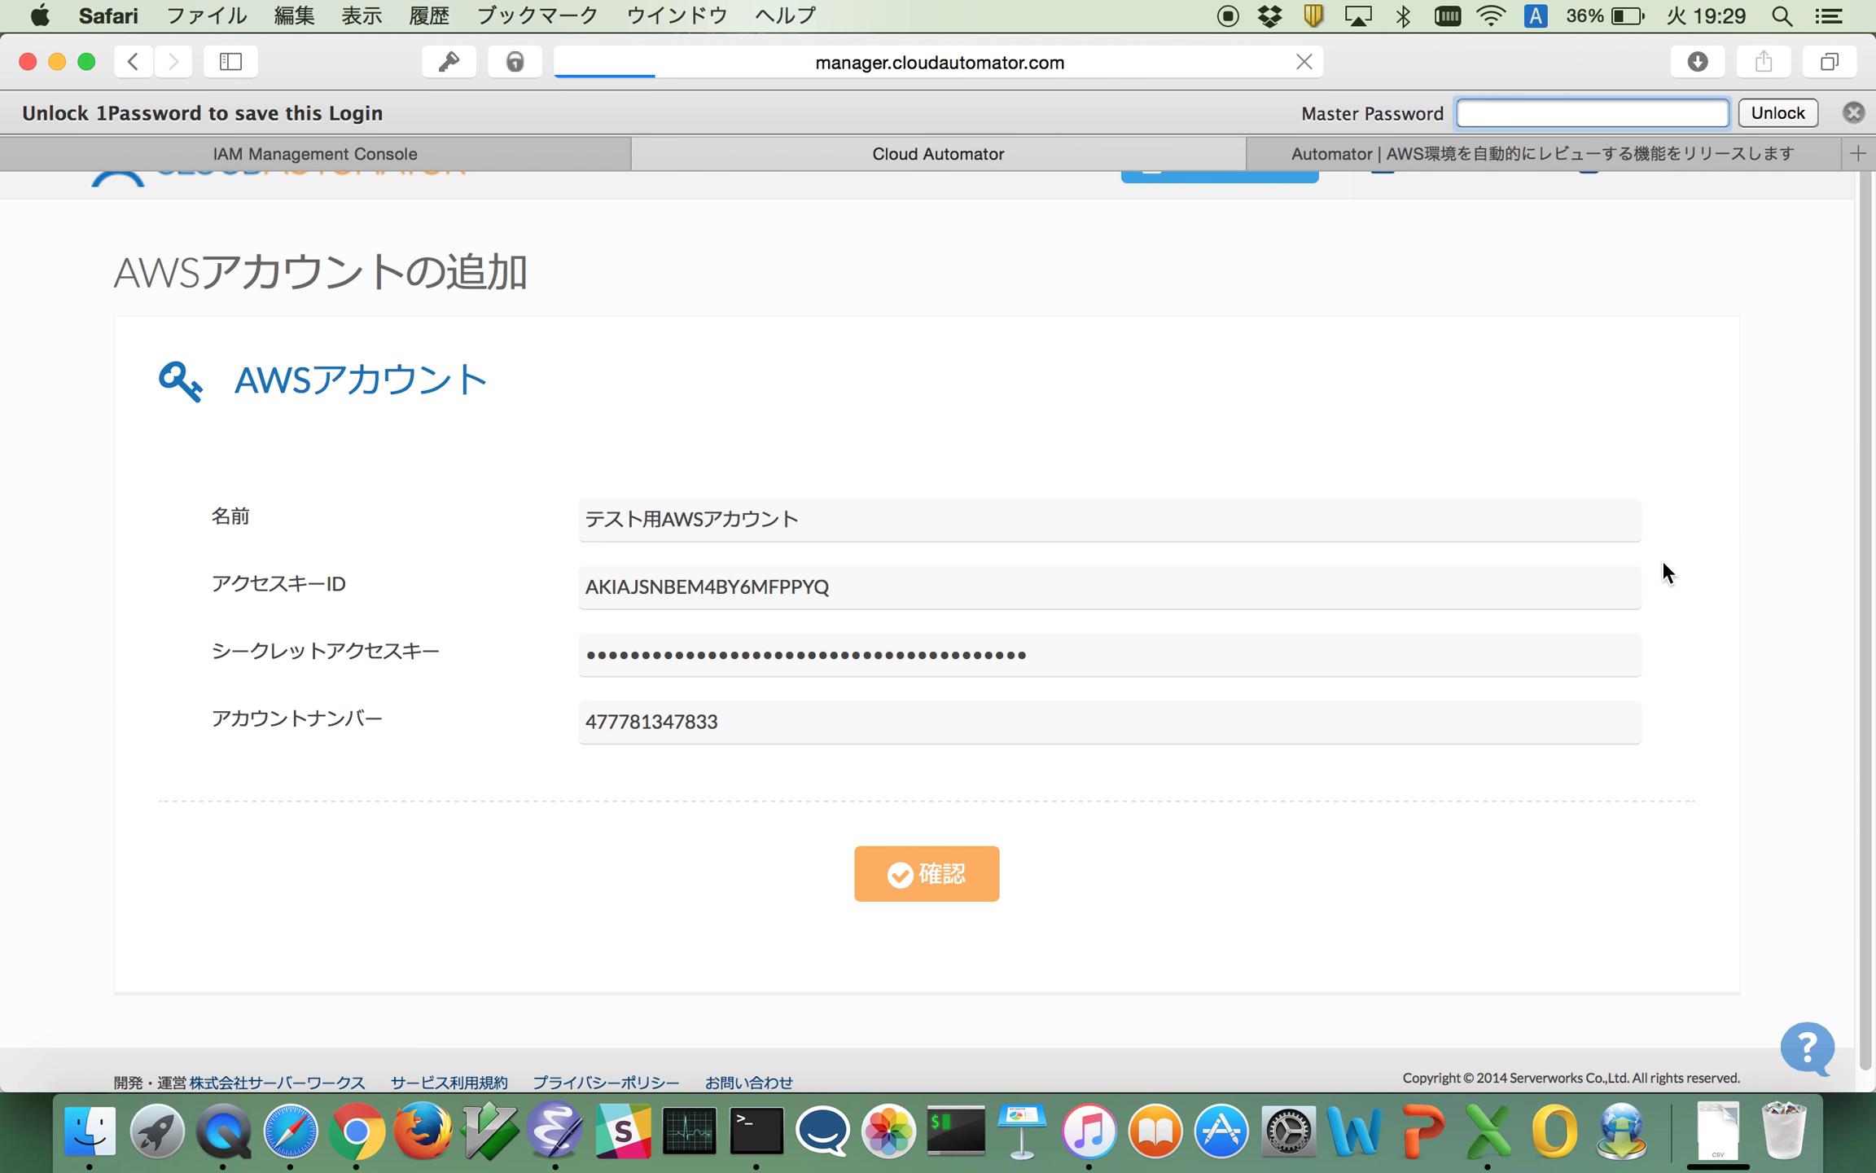
left_click(1854, 117)
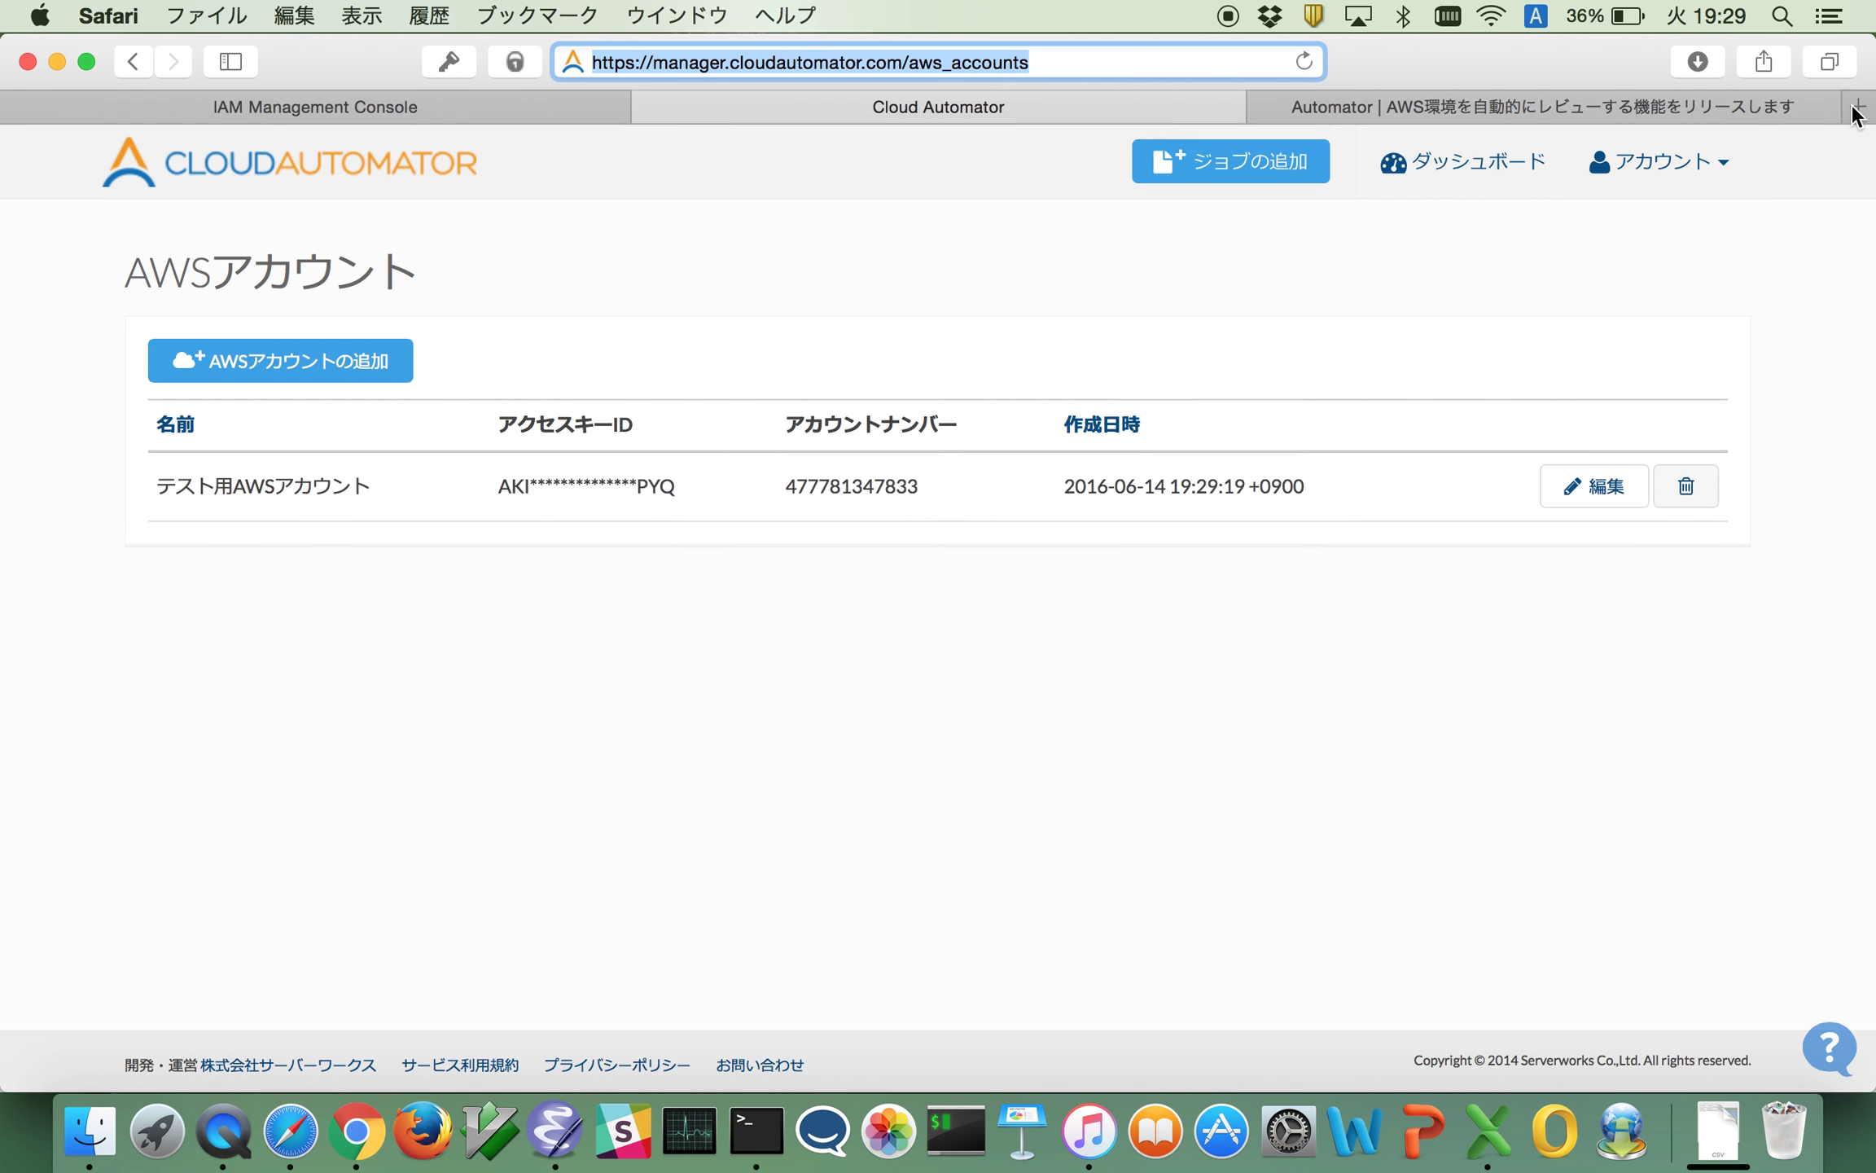
left_click(1464, 302)
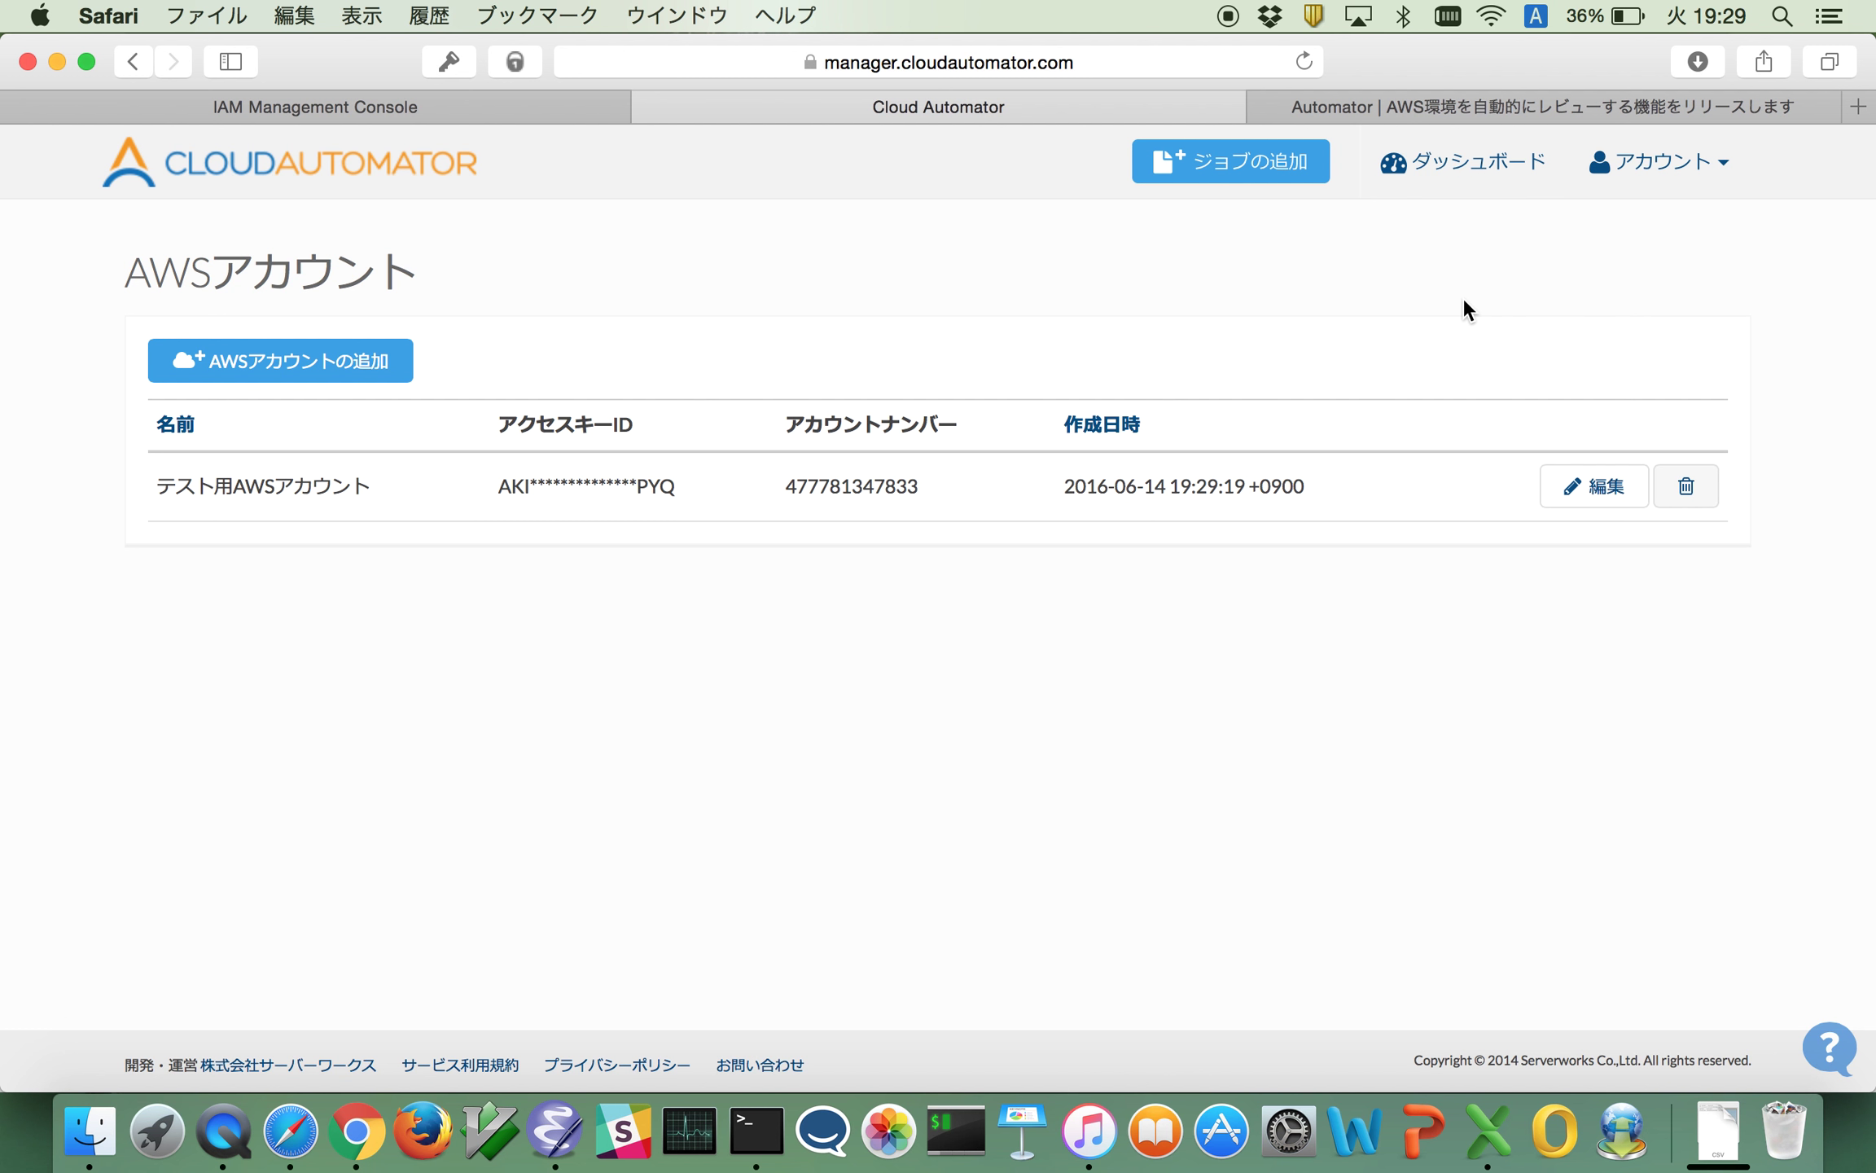